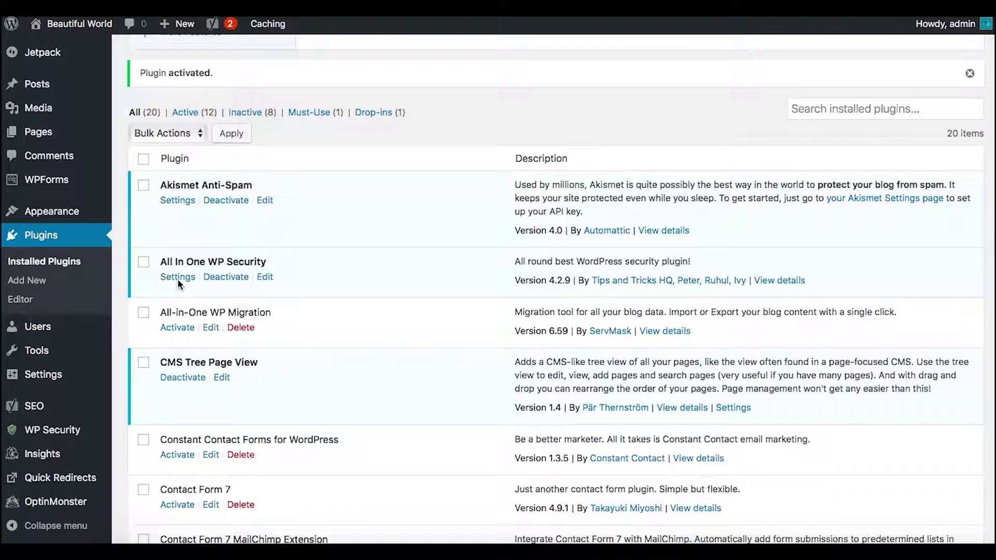
# Activate the All In One WP Security plugin and bring up its WP Security sidebar submenu
pyautogui.click(208, 258)
pyautogui.moveTo(75, 441)
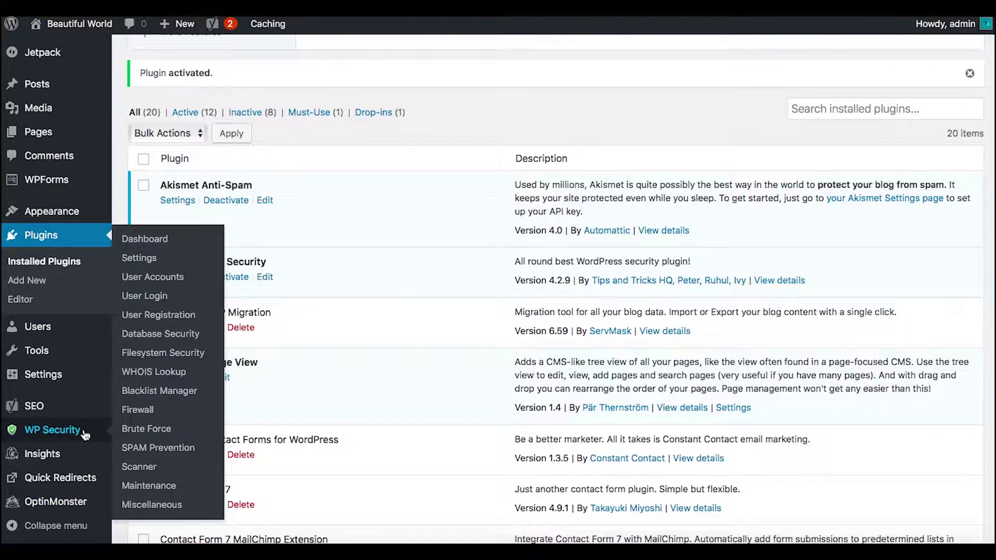
# Open the WP Security dashboard and review the 20/480 Security Strength Meter and Critical Feature Status
pyautogui.click(152, 238)
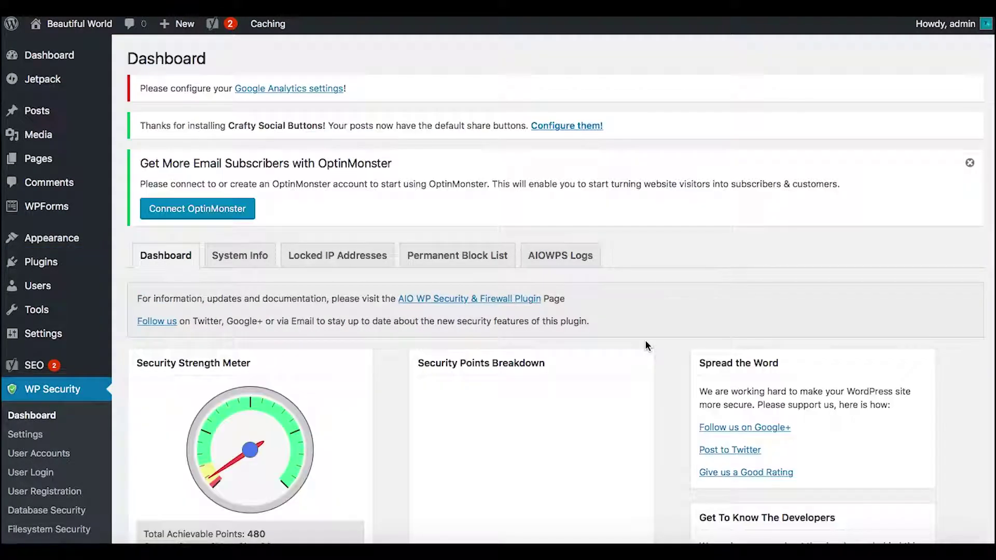
pyautogui.scroll(-3, 694, 275)
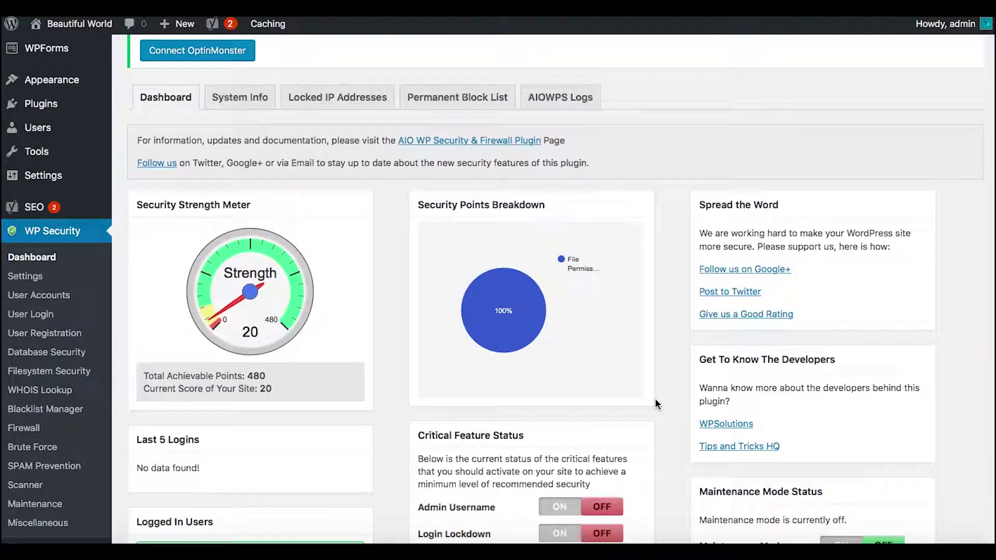
pyautogui.scroll(-2, 655, 398)
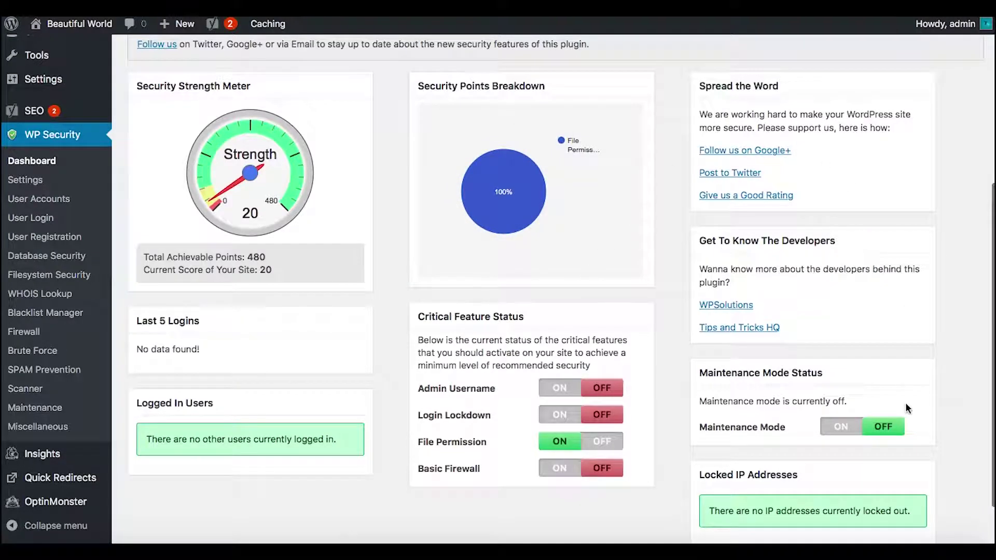
pyautogui.scroll(1, 915, 419)
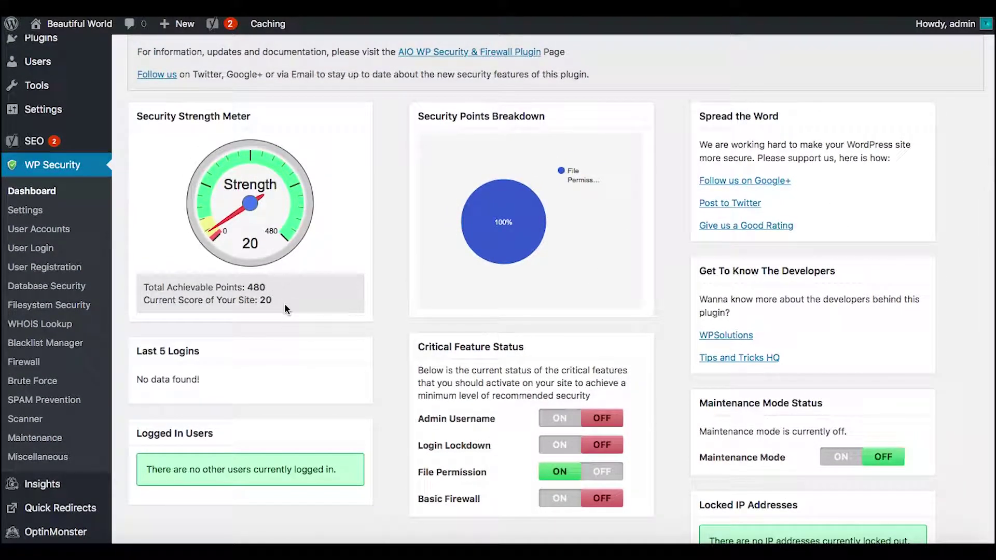
# Open WP Security Settings and scroll through the general settings section
pyautogui.click(27, 211)
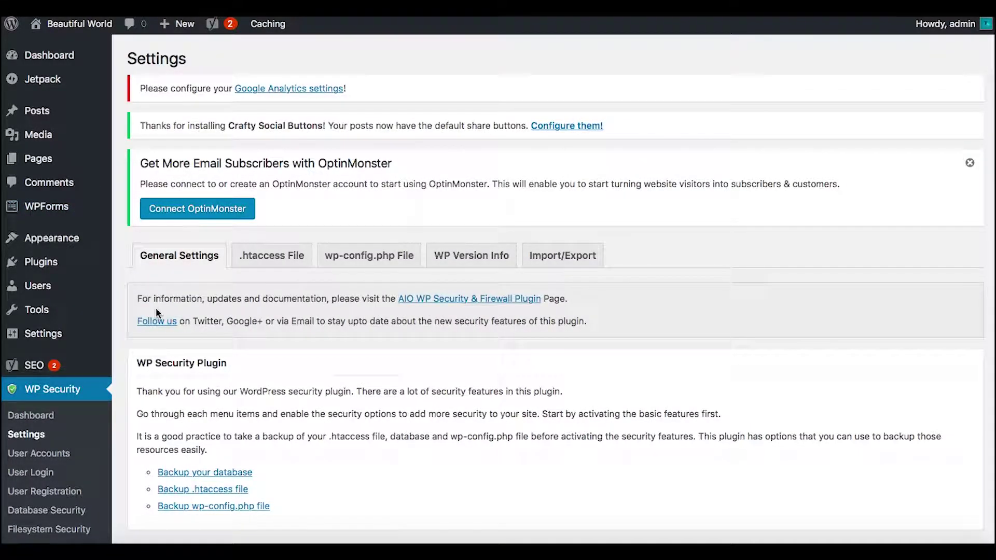
pyautogui.scroll(-5, 119, 338)
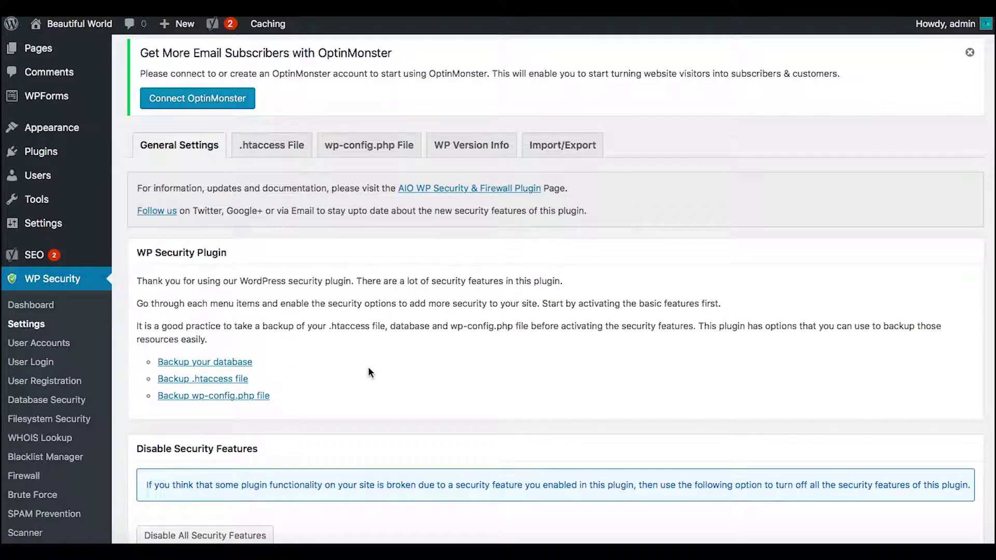
pyautogui.scroll(-5, 326, 384)
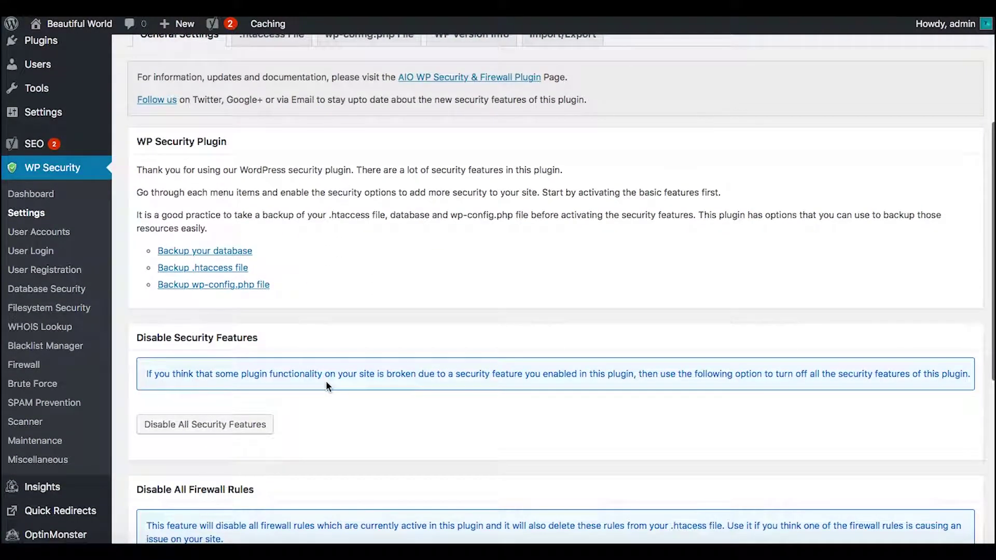
pyautogui.scroll(3, 326, 384)
pyautogui.scroll(-7, 326, 384)
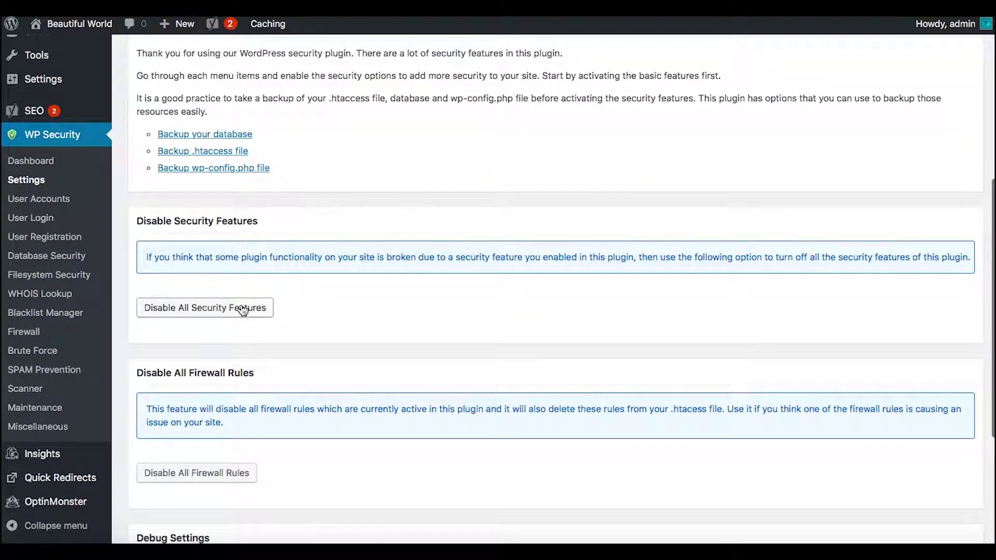
pyautogui.scroll(-7, 304, 465)
pyautogui.scroll(-1, 304, 460)
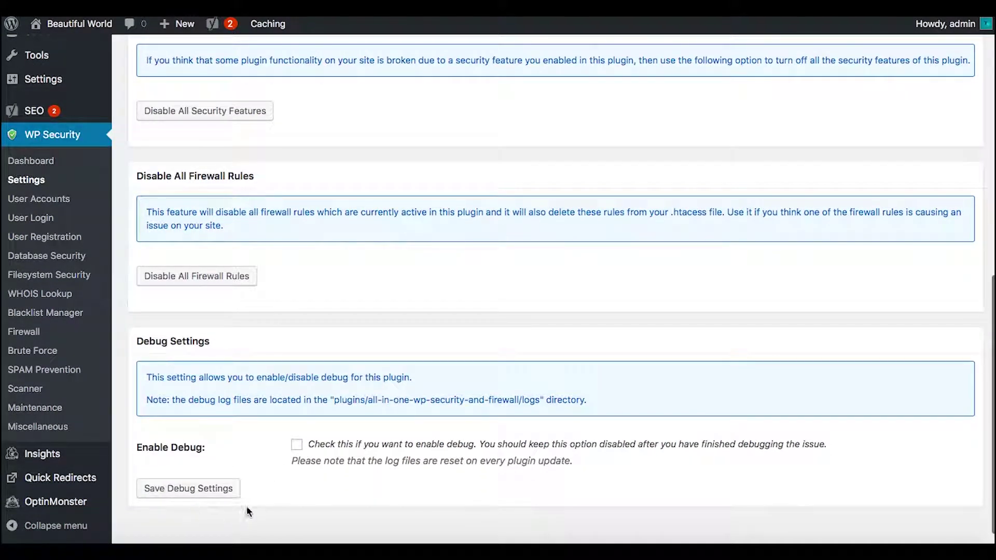
pyautogui.scroll(15, 349, 304)
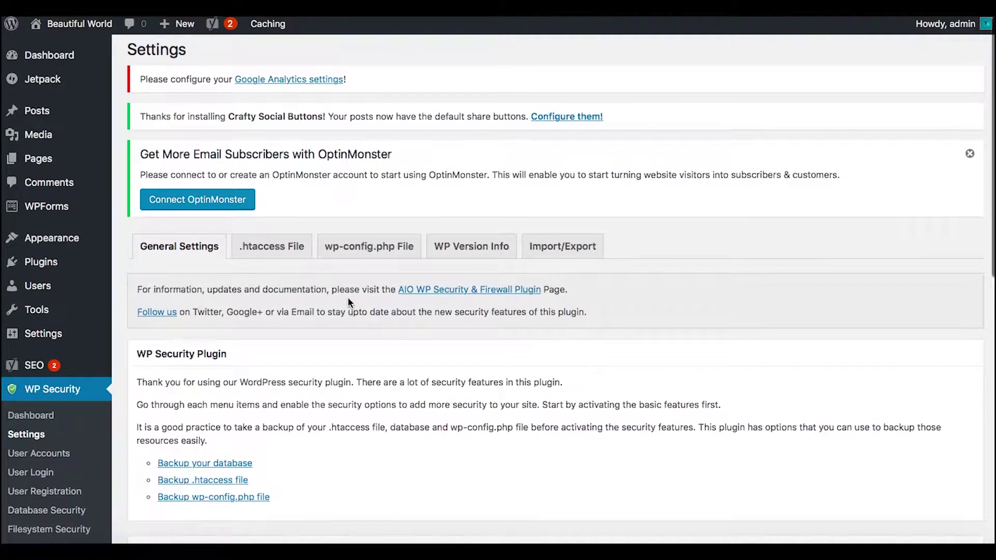
# Browse the .htaccess File, wp-config.php File and WP Version Info settings tabs
pyautogui.click(276, 251)
pyautogui.scroll(-3, 333, 335)
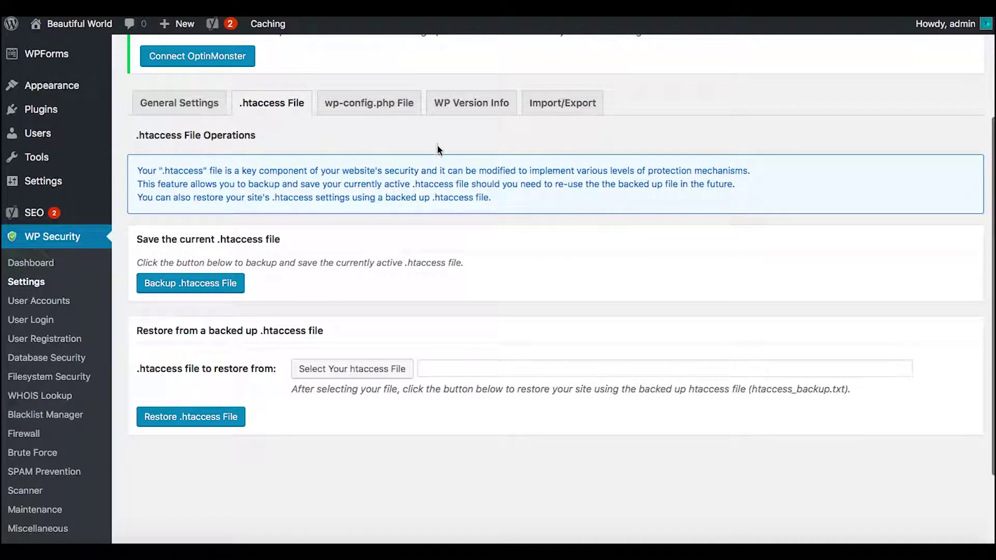
pyautogui.click(357, 105)
pyautogui.scroll(-8, 477, 337)
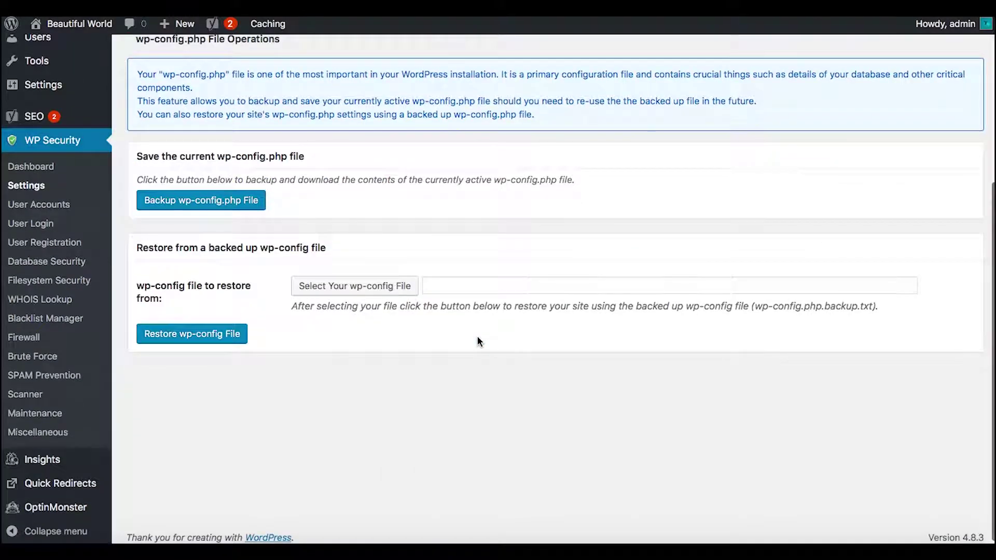
pyautogui.scroll(5, 477, 336)
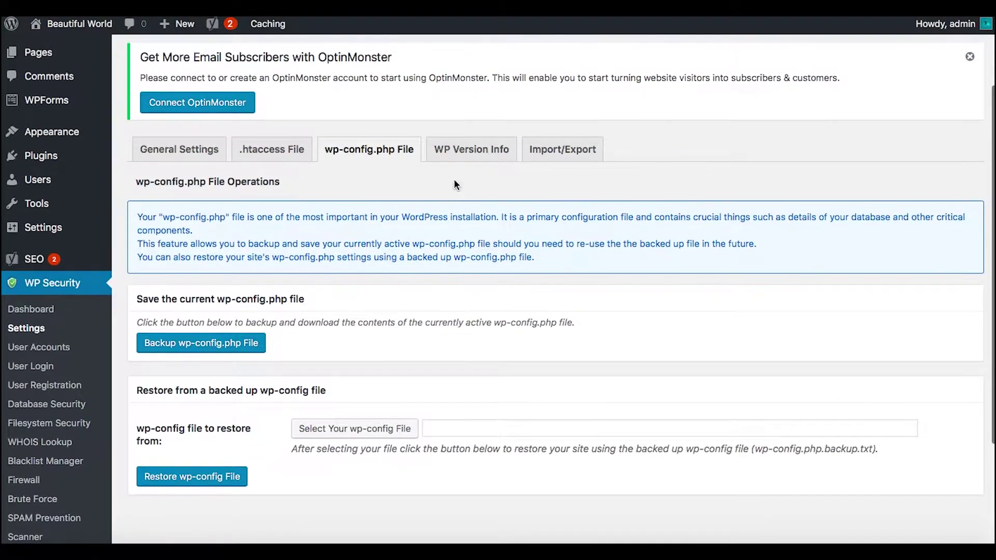
pyautogui.click(468, 148)
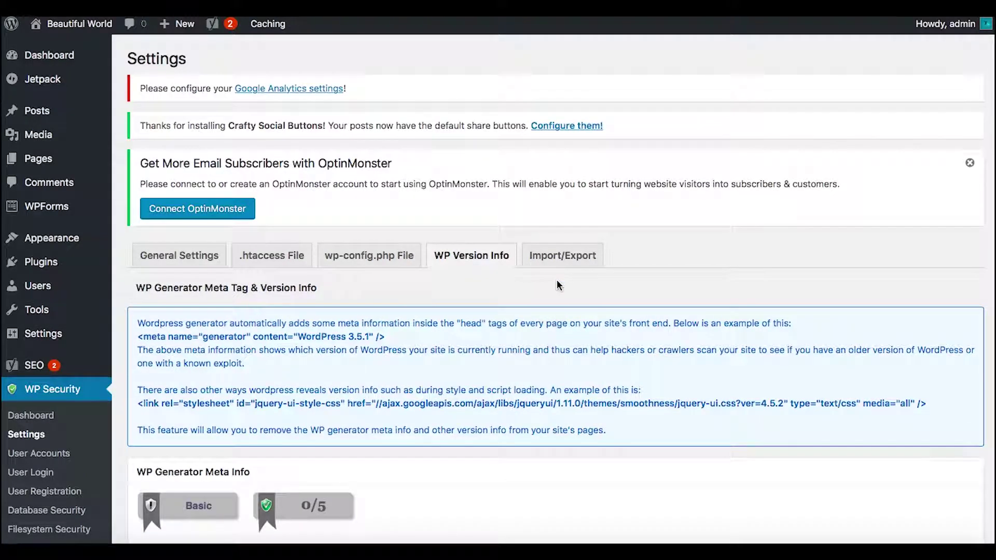
pyautogui.scroll(-3, 558, 285)
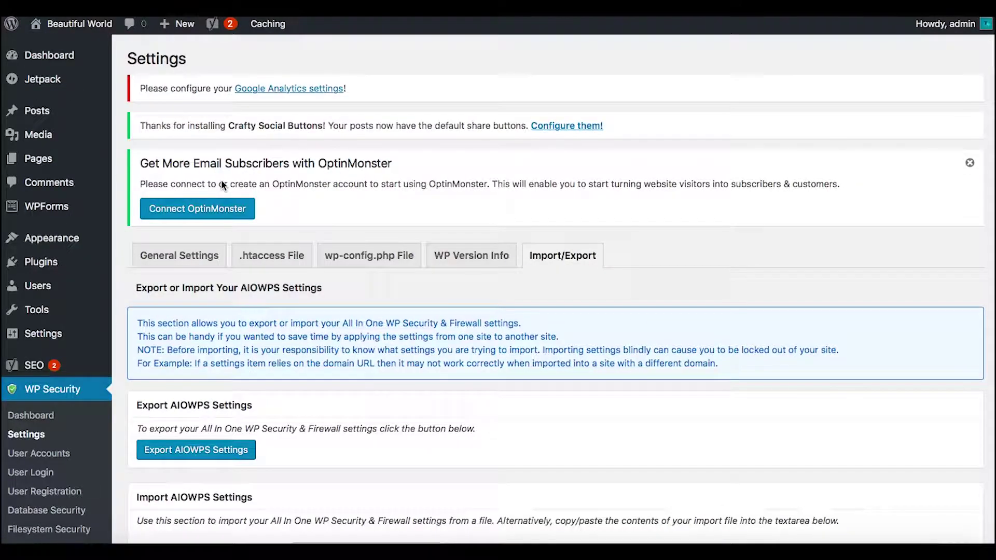
pyautogui.scroll(-3, 221, 179)
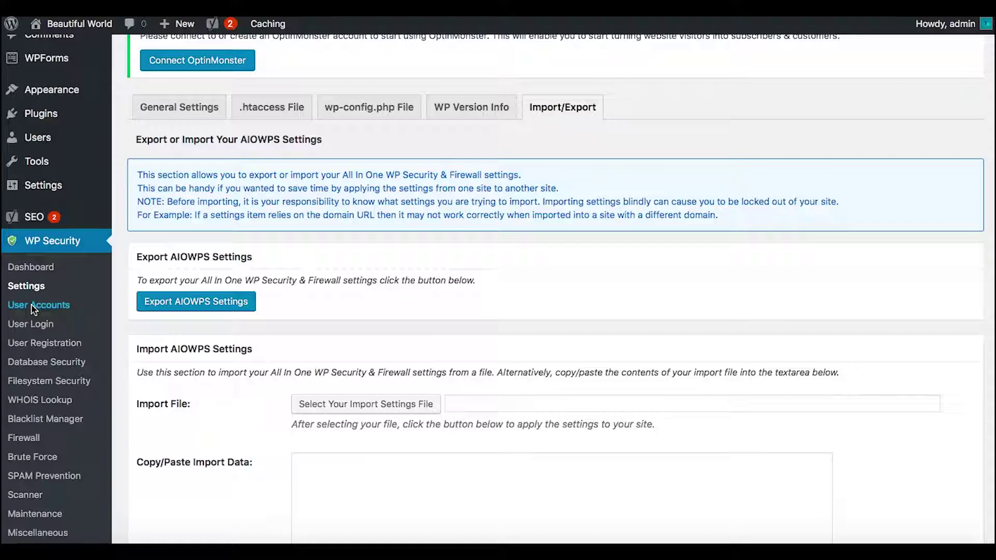
# Review the WP Security User Accounts settings for the admin account
pyautogui.click(33, 309)
pyautogui.scroll(-3, 251, 354)
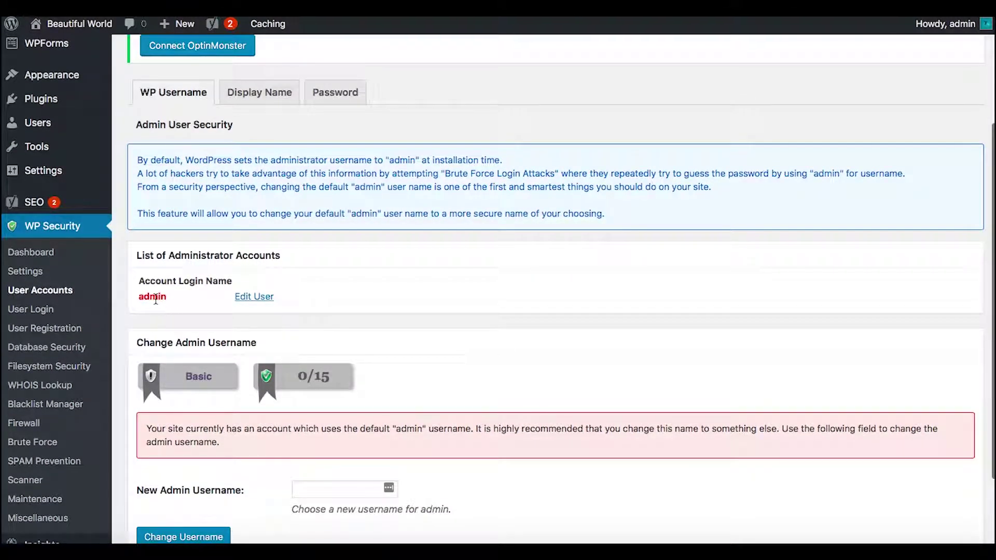
pyautogui.scroll(-1, 166, 297)
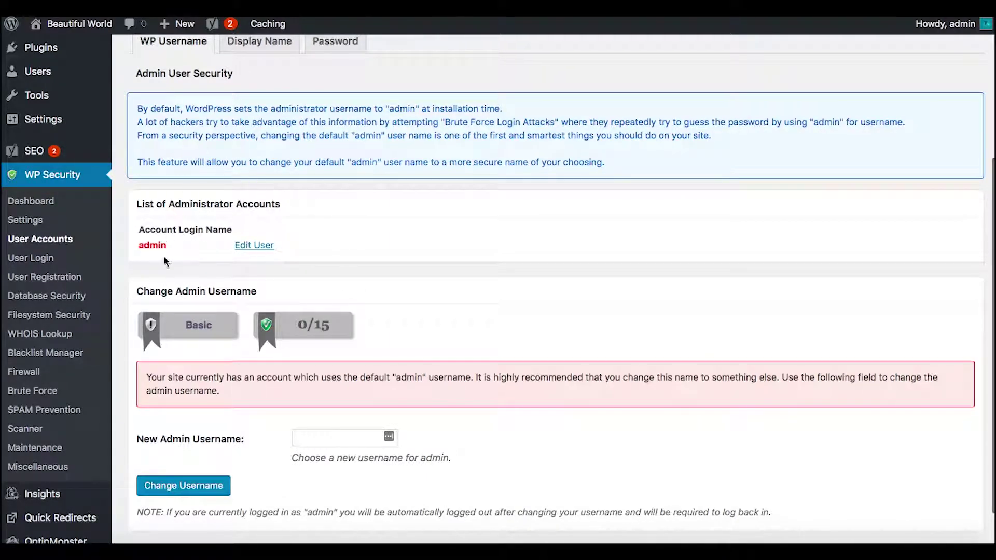
pyautogui.scroll(-1, 205, 300)
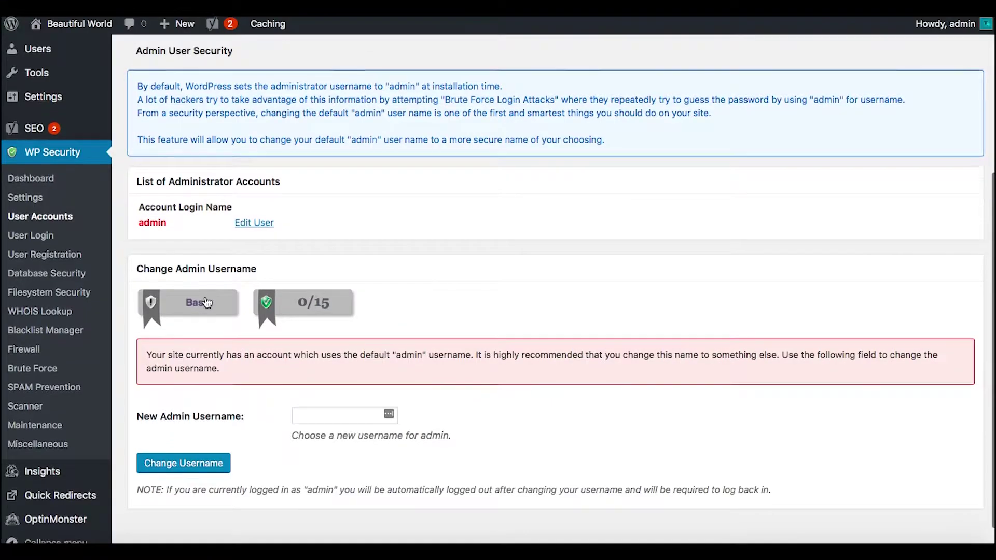
pyautogui.scroll(-1, 207, 302)
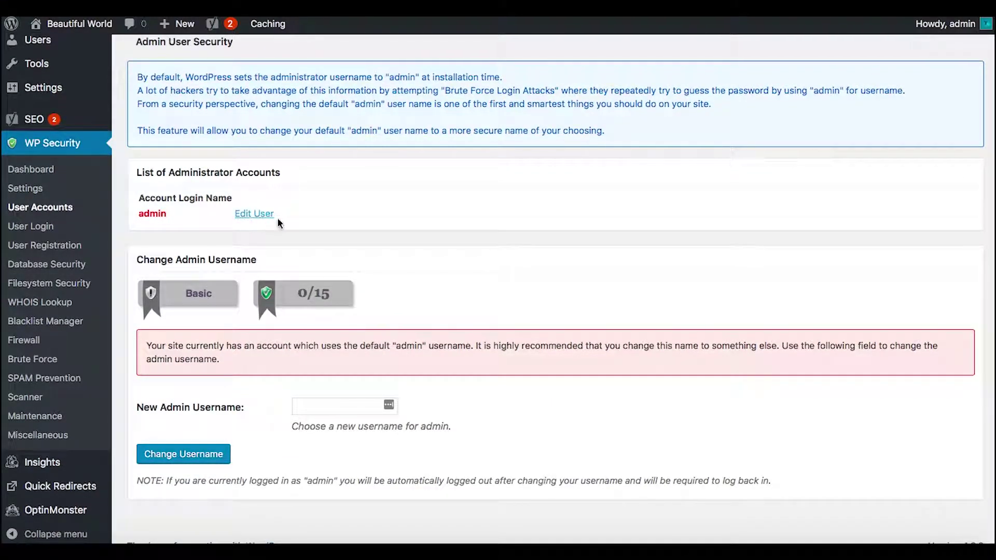
# Edit the admin profile, setting nickname and public display name to beautifulworld, and update it
pyautogui.click(257, 215)
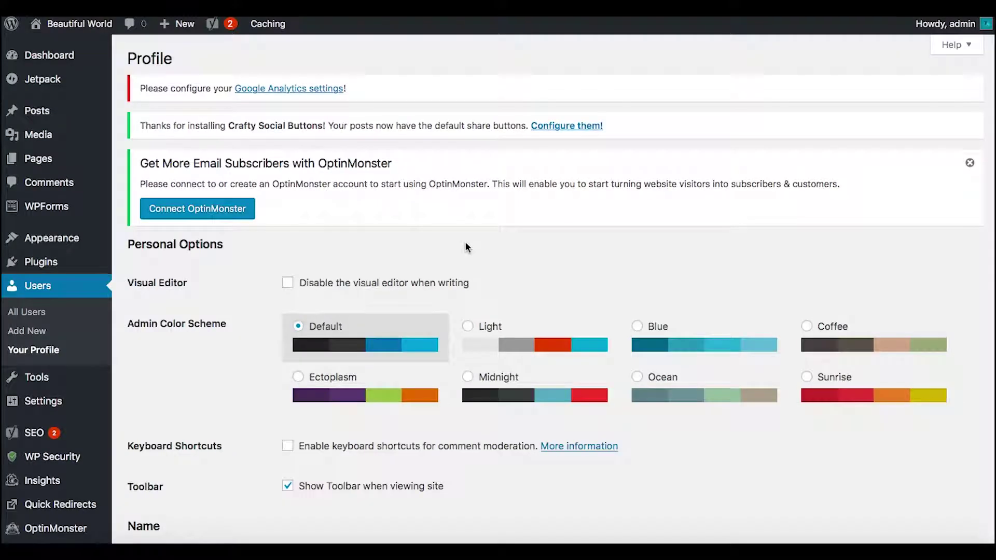
pyautogui.scroll(-3, 221, 336)
pyautogui.scroll(-5, 220, 337)
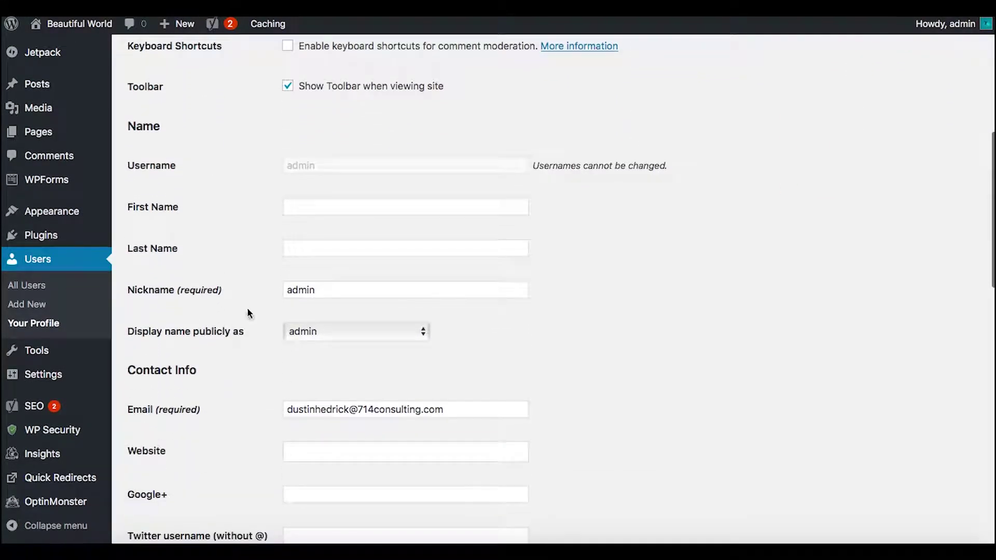
pyautogui.scroll(-1, 239, 375)
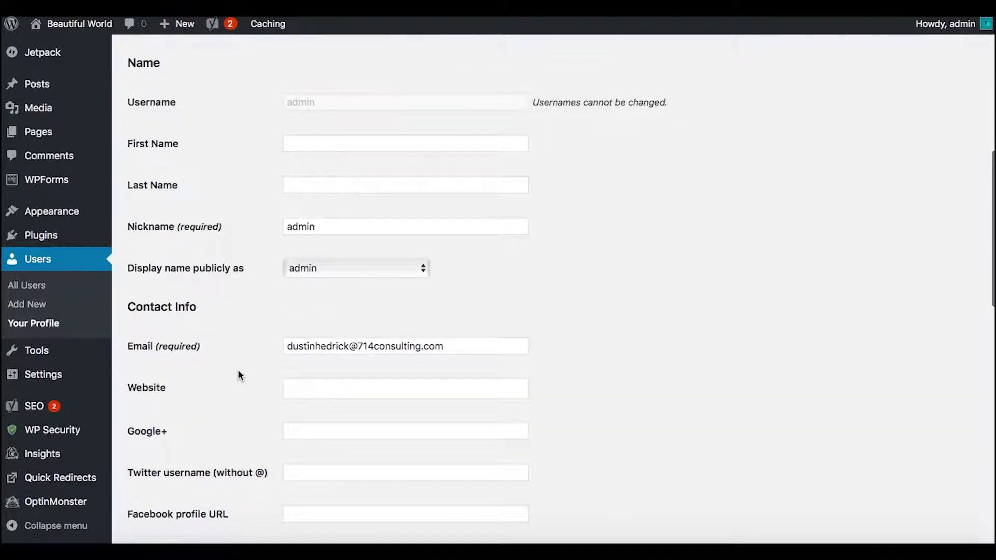
pyautogui.doubleClick(325, 225)
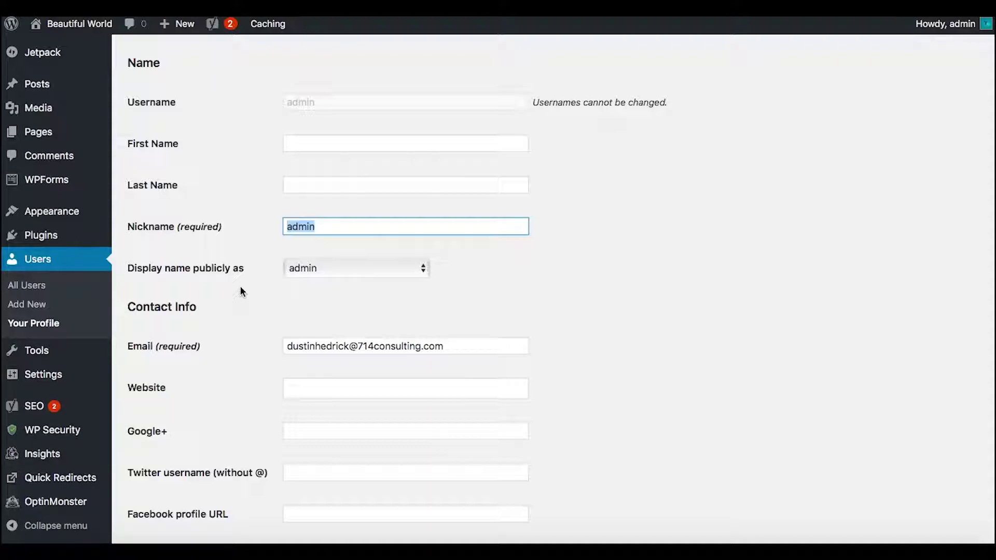
pyautogui.write('beautifulworld')
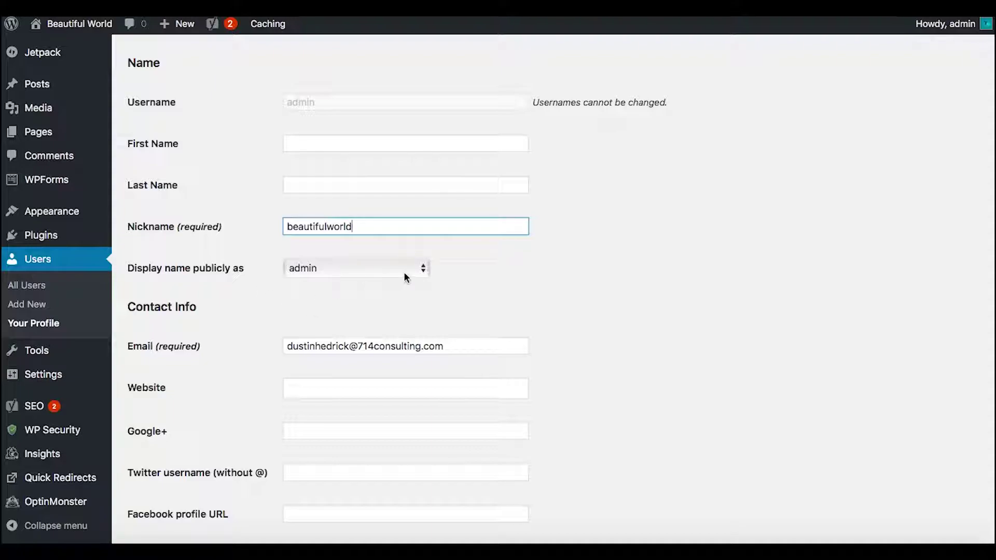
pyautogui.click(396, 270)
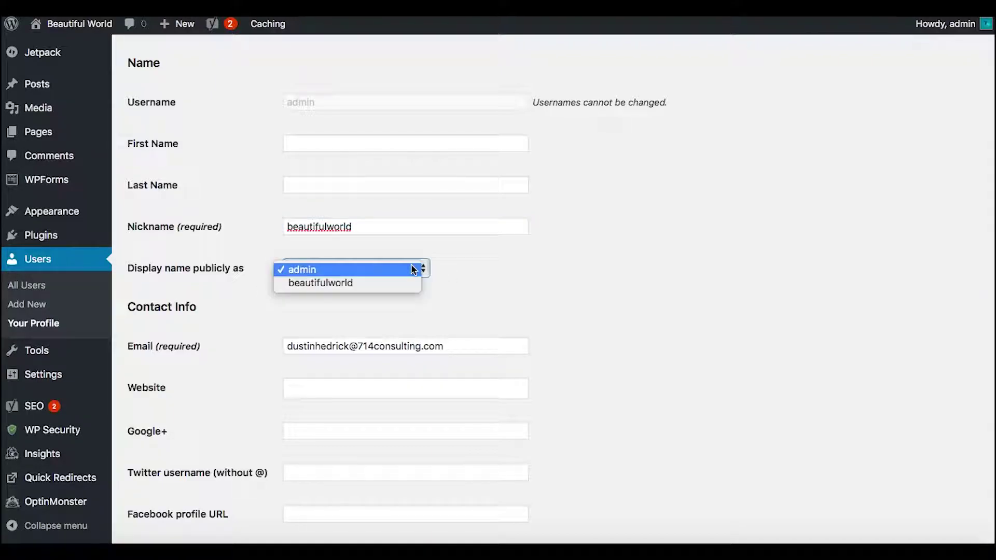
pyautogui.click(367, 282)
pyautogui.scroll(-2, 599, 320)
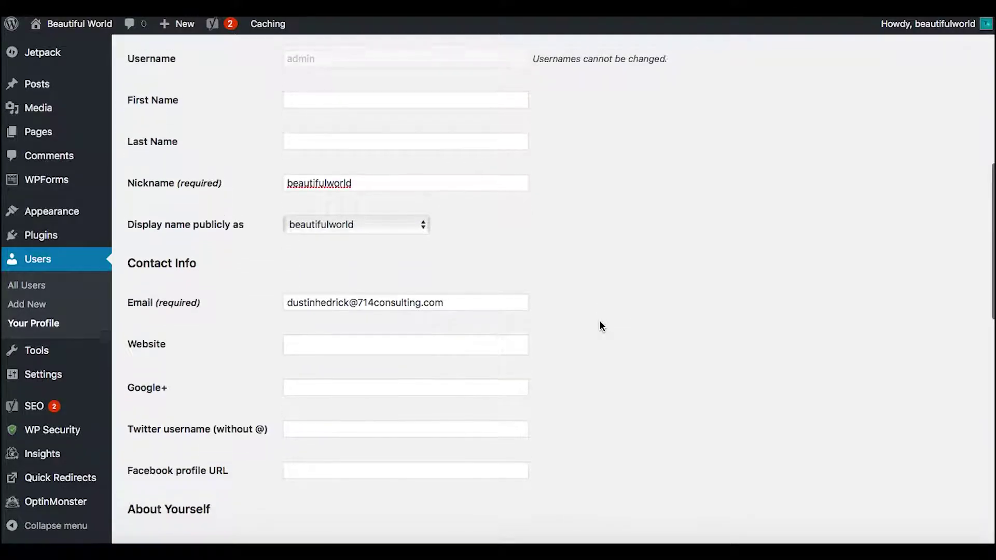
pyautogui.scroll(2, 600, 320)
pyautogui.scroll(-10, 636, 291)
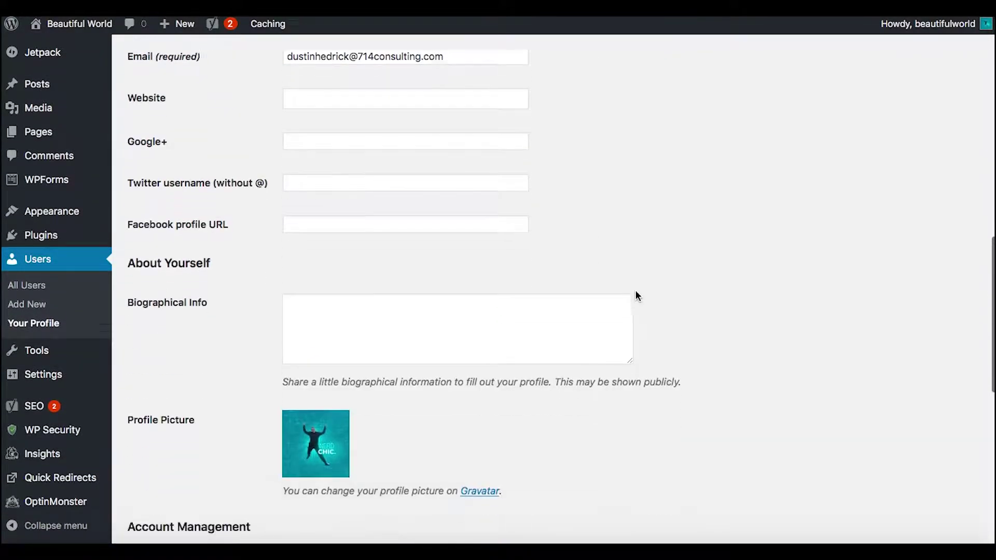
pyautogui.scroll(-5, 637, 290)
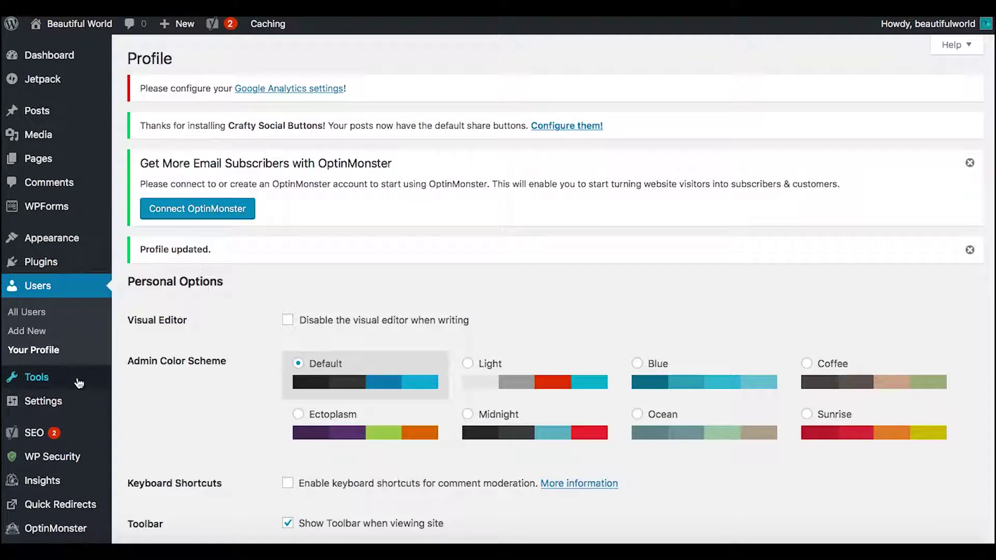
pyautogui.scroll(-10, 52, 363)
# Change the admin username to beautifulworld under WP Security User Accounts
pyautogui.moveTo(68, 433)
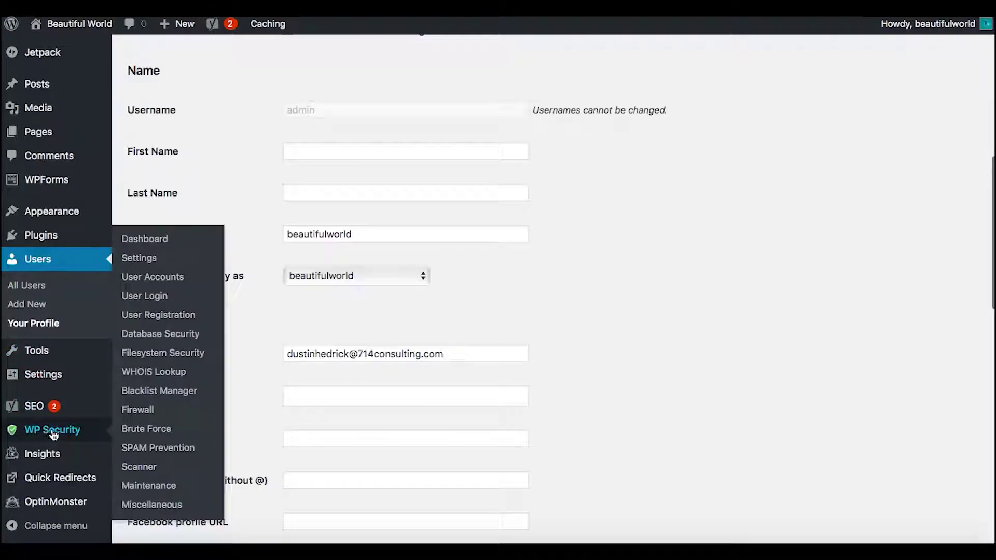
pyautogui.click(155, 278)
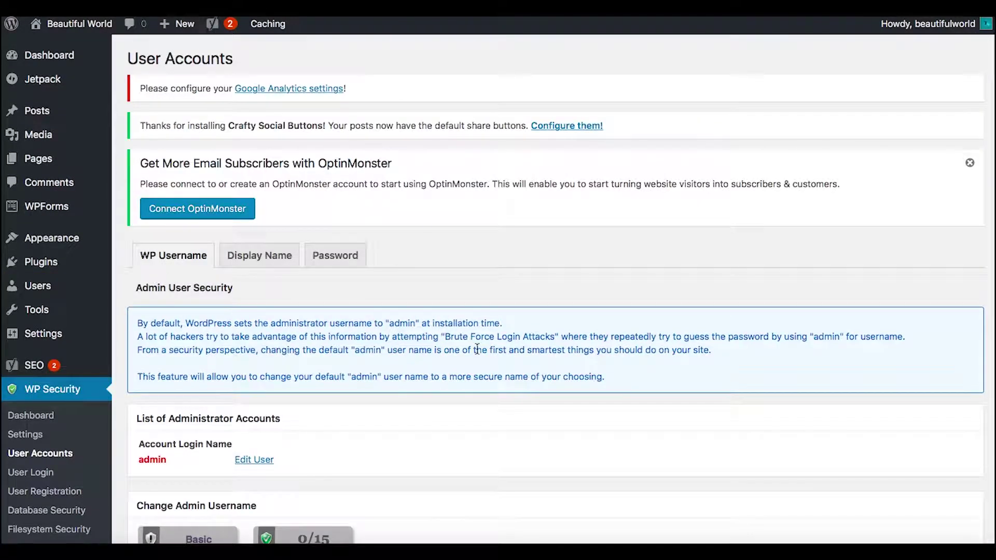
pyautogui.scroll(-5, 475, 348)
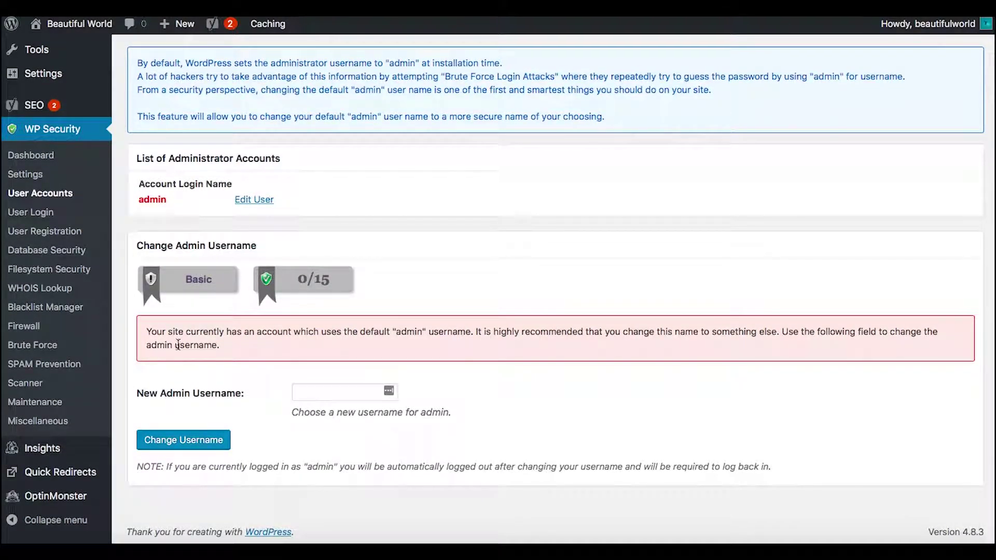
pyautogui.click(322, 396)
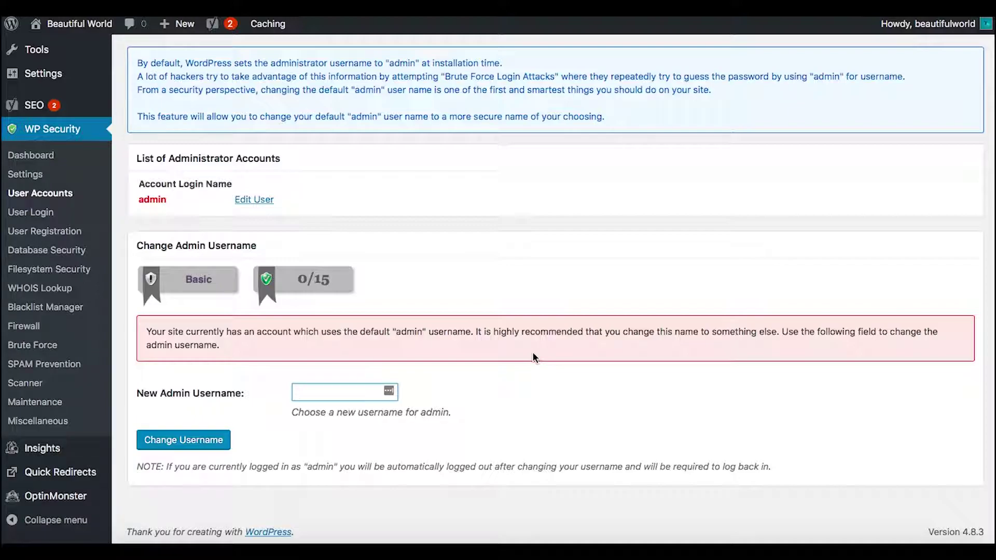
pyautogui.write('beautifulworld')
pyautogui.click(196, 445)
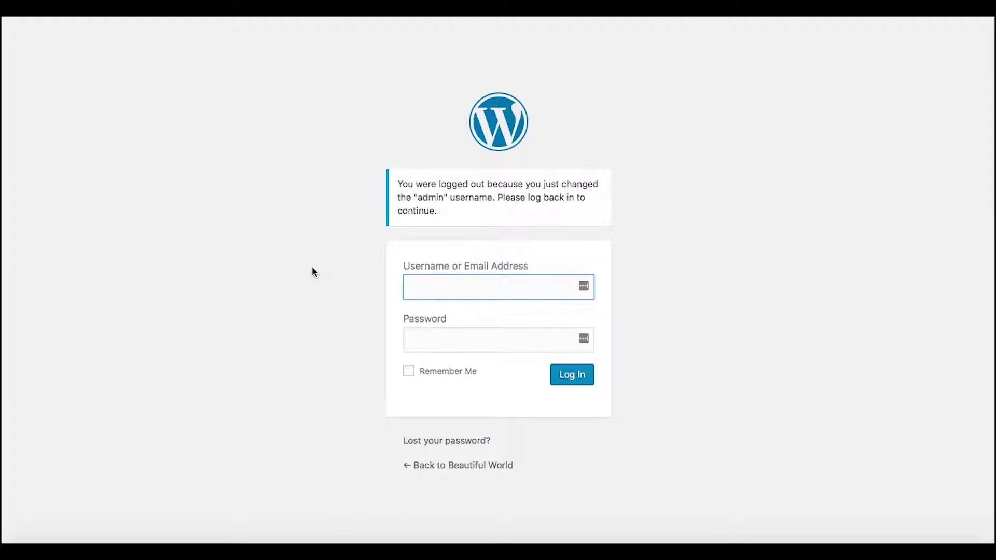
# Log back in as beautifulworld with the account password
pyautogui.write('beautifulworld')
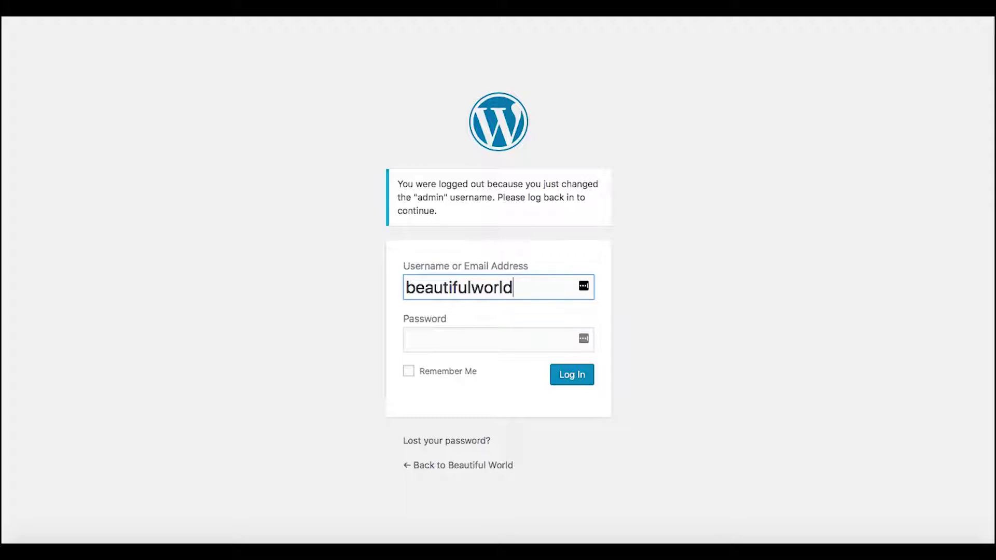
pyautogui.click(465, 335)
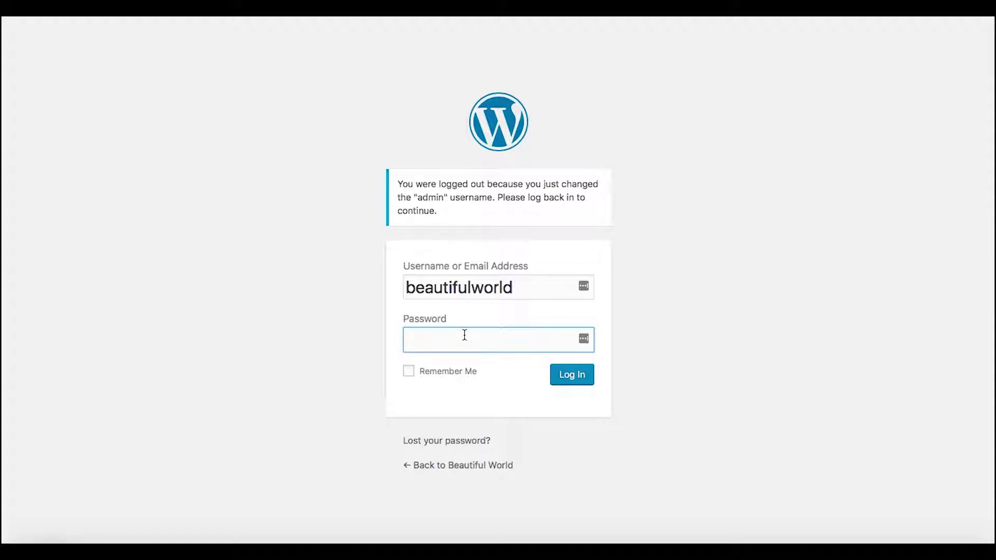
pyautogui.write('p')
pyautogui.write('as')
pyautogui.write('s')
pyautogui.write('wo')
pyautogui.write('•••')
pyautogui.write('••')
pyautogui.write('••')
pyautogui.write('•')
pyautogui.write('•')
pyautogui.click(574, 373)
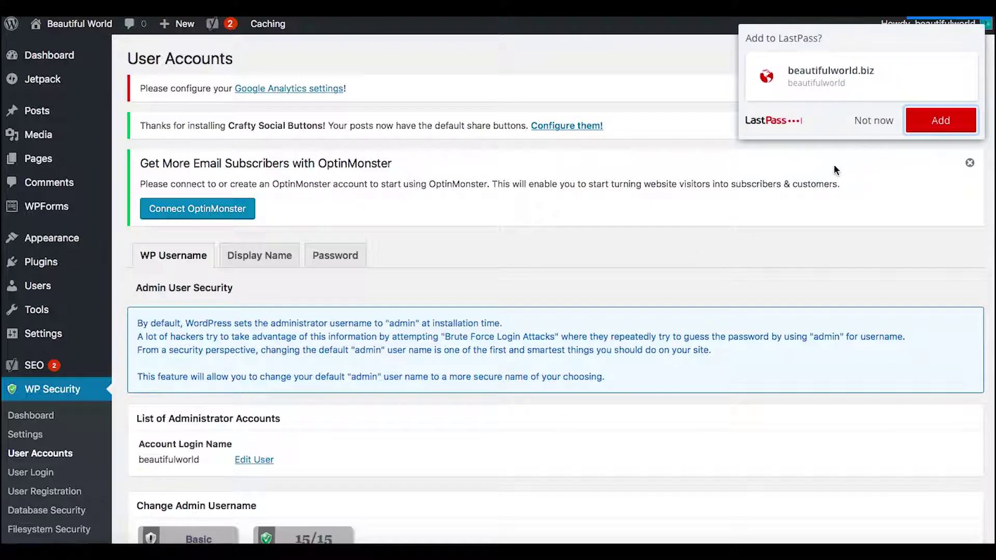
# Save the login in LastPass, confirm the 15/15 admin username score, and open User Login
pyautogui.click(942, 122)
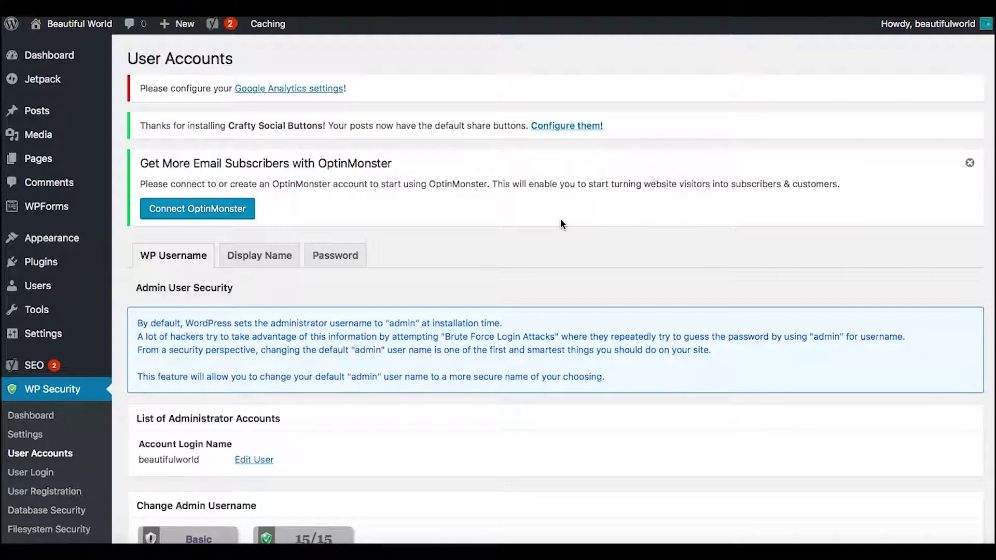
pyautogui.scroll(-4, 512, 306)
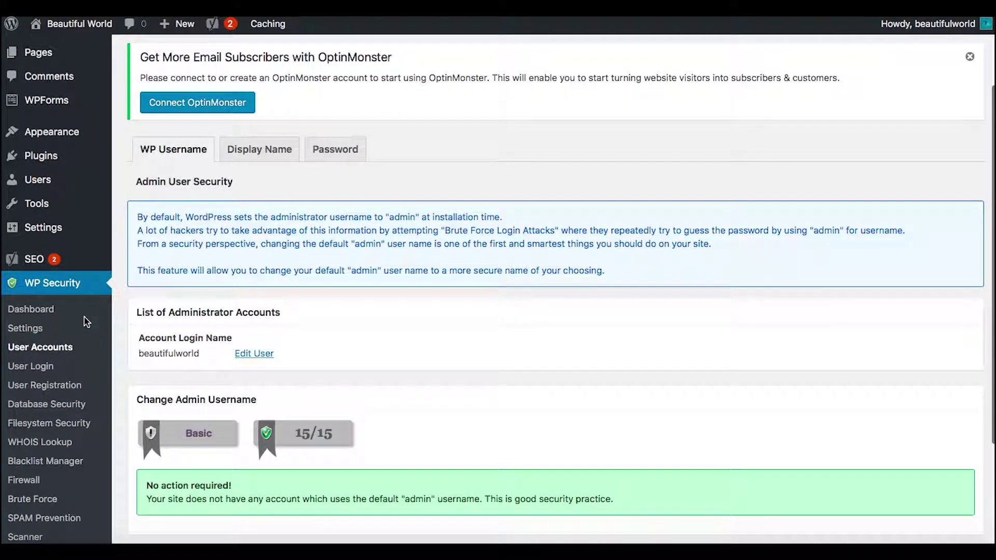
pyautogui.scroll(-3, 130, 358)
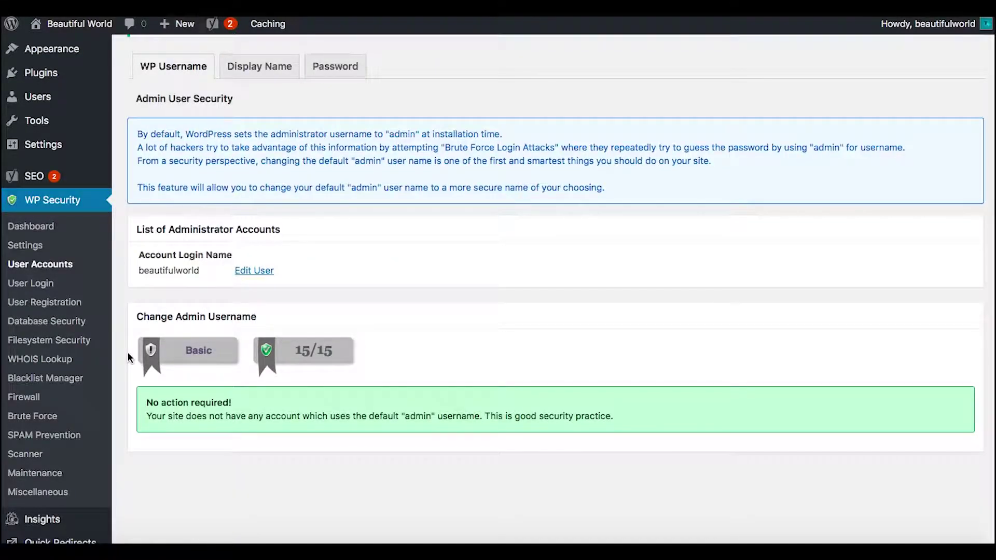
pyautogui.scroll(-2, 130, 358)
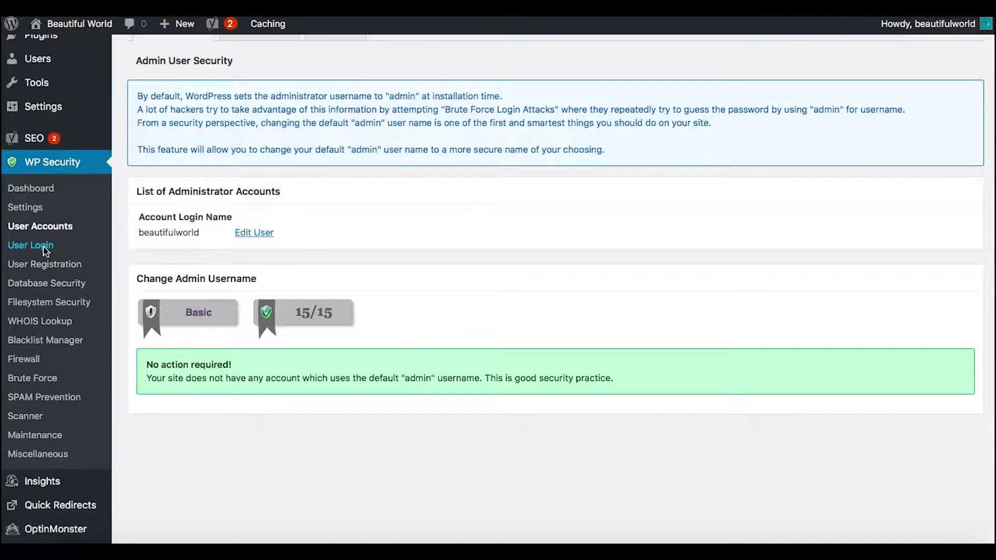
pyautogui.click(44, 247)
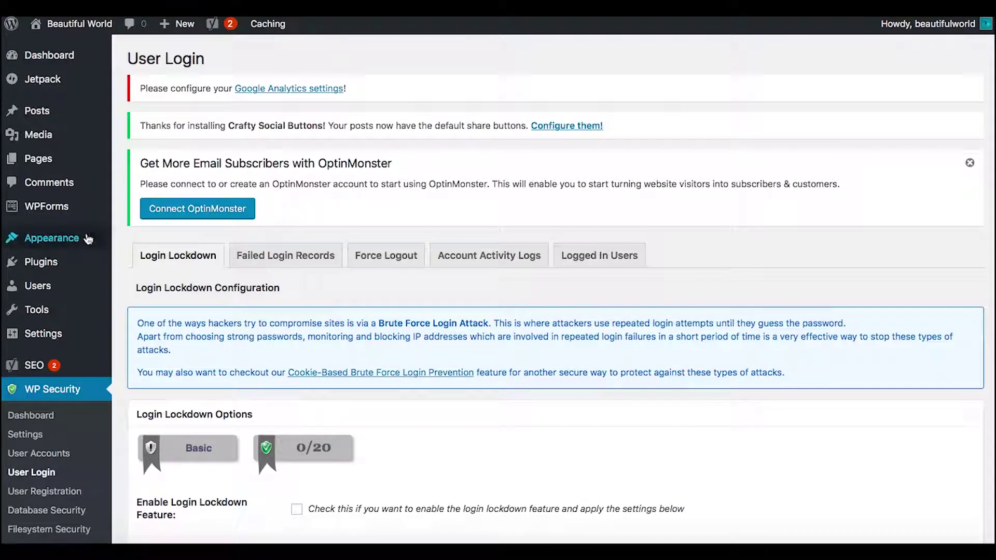
# Enable login lockdown with 2 maximum login attempts and a 360-minute retry period
pyautogui.scroll(-5, 134, 311)
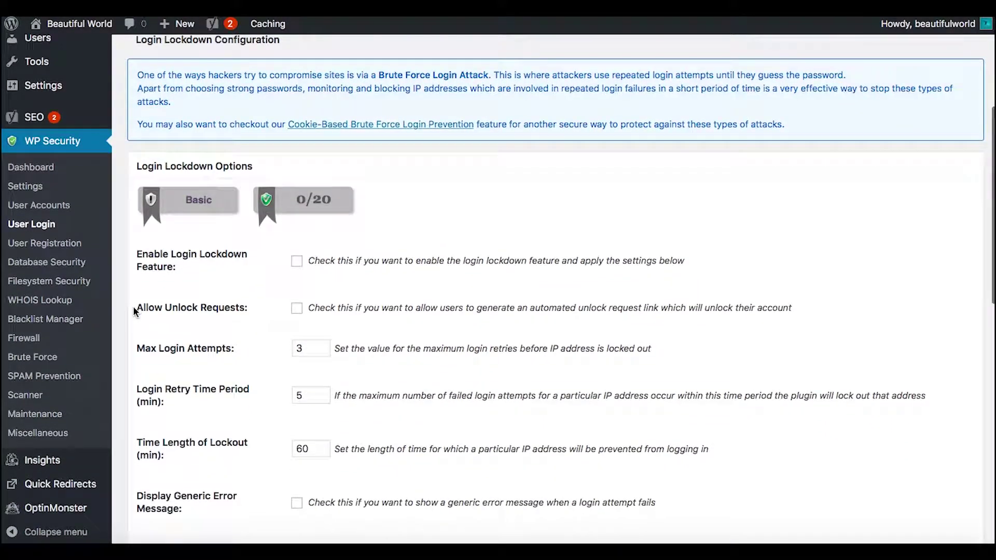
pyautogui.click(298, 264)
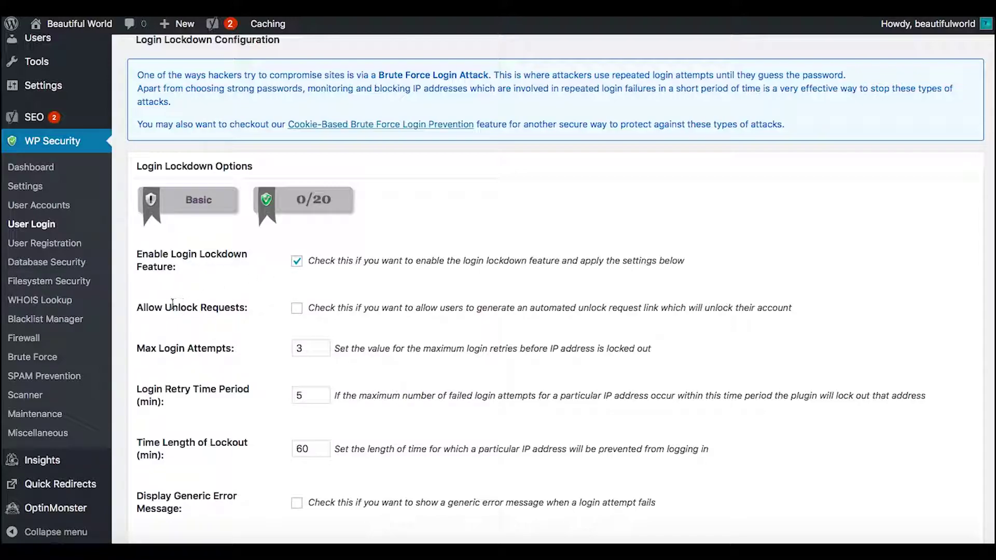
pyautogui.scroll(-3, 238, 325)
pyautogui.click(322, 221)
pyautogui.press('BackSpace')
pyautogui.write('2')
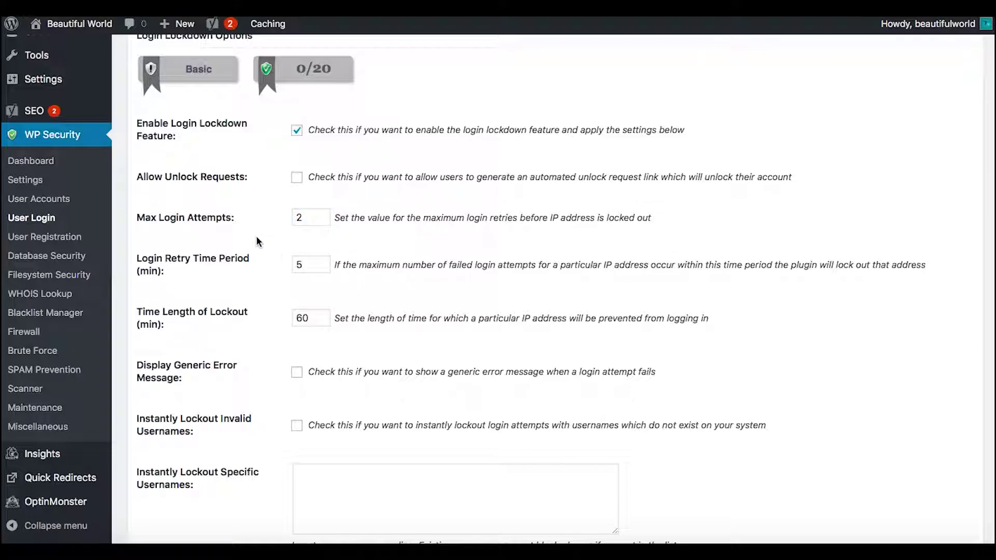
pyautogui.scroll(-2, 253, 306)
pyautogui.click(314, 202)
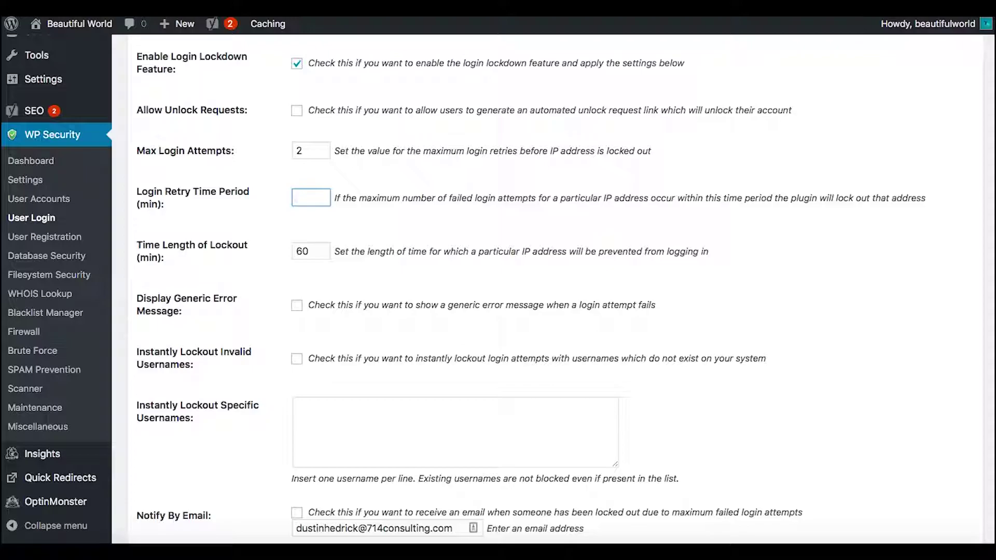
pyautogui.write('360')
# Set a 360-minute lockout, generic error messages, and instant lockout of invalid usernames
pyautogui.click(321, 251)
pyautogui.write('3')
pyautogui.click(246, 313)
pyautogui.scroll(-2, 246, 313)
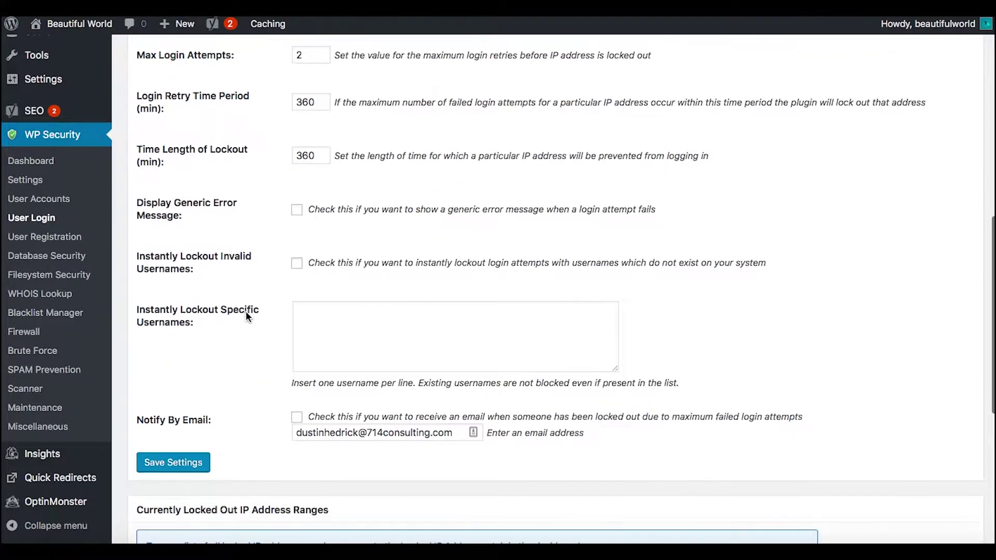
pyautogui.click(296, 210)
pyautogui.click(296, 263)
pyautogui.scroll(1, 260, 372)
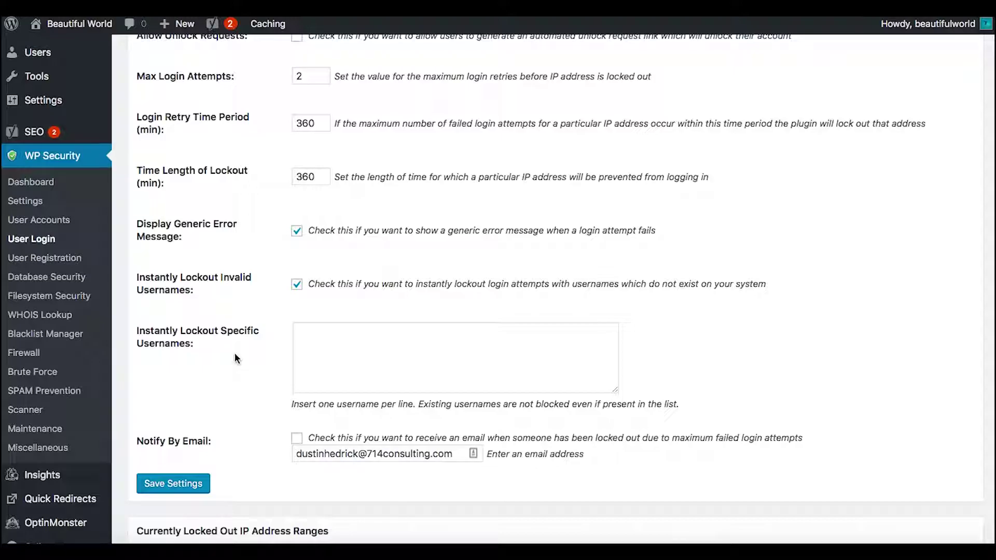
pyautogui.scroll(3, 224, 365)
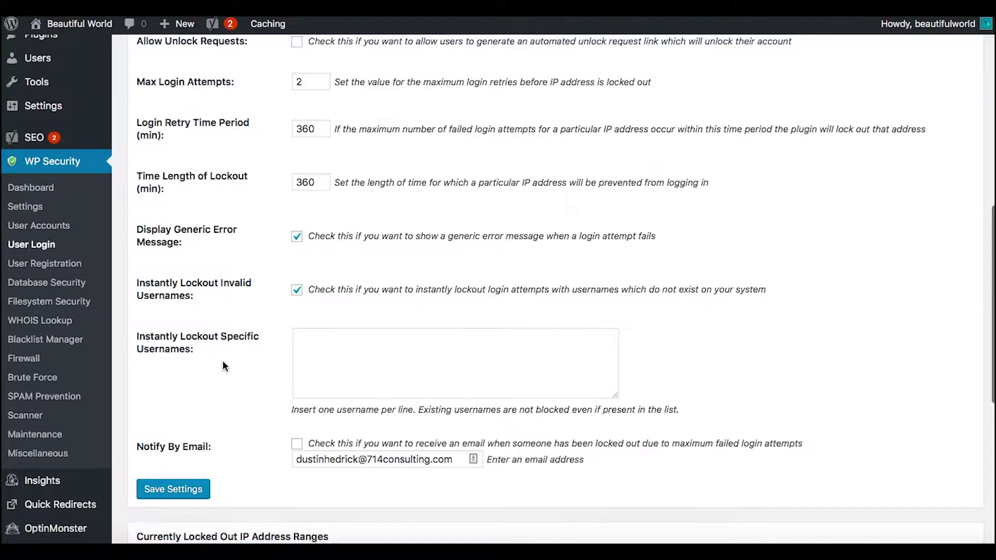
pyautogui.scroll(-3, 233, 415)
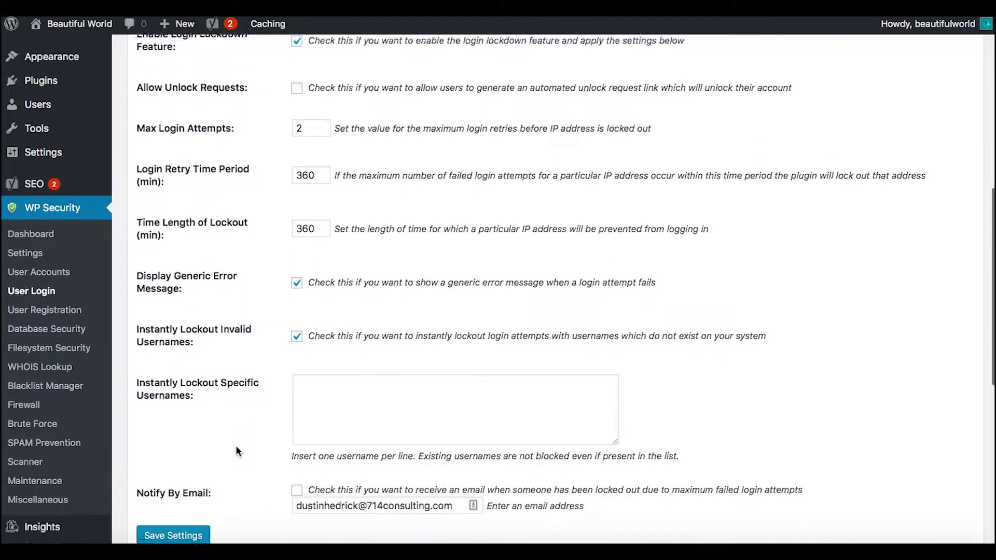
pyautogui.scroll(2, 237, 452)
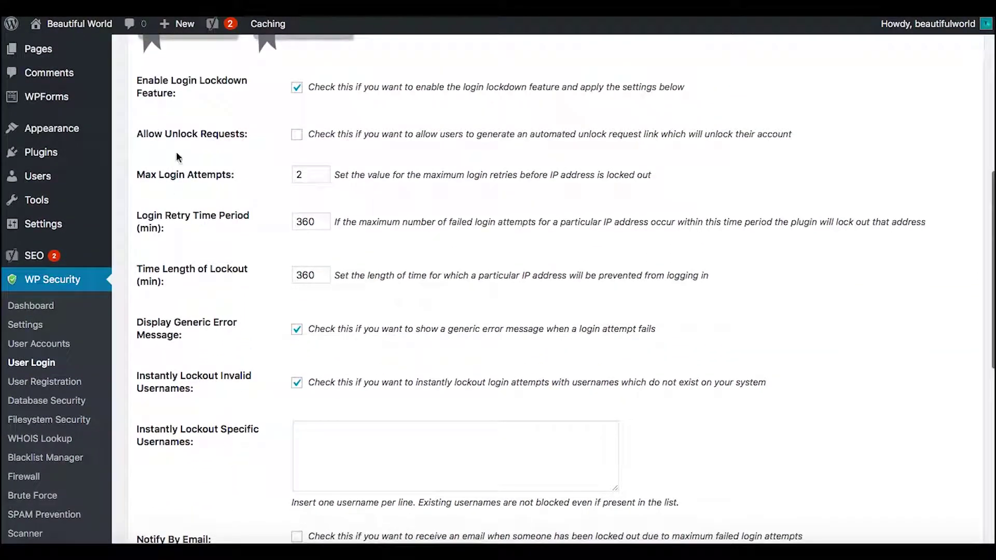
pyautogui.scroll(2, 258, 115)
pyautogui.scroll(-1, 257, 115)
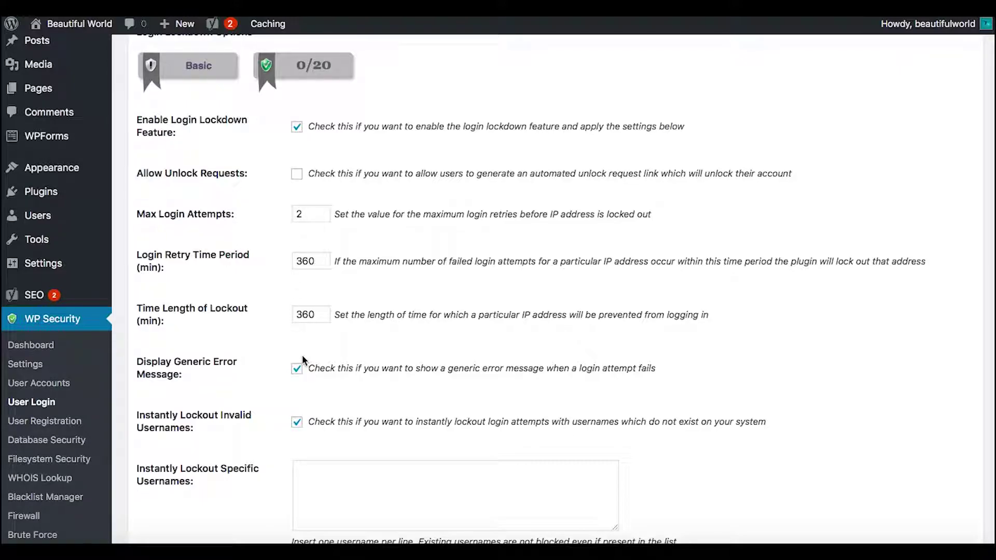
# Block admin, administrator, security and cybersecurity as instantly locked-out usernames and save the settings
pyautogui.click(318, 469)
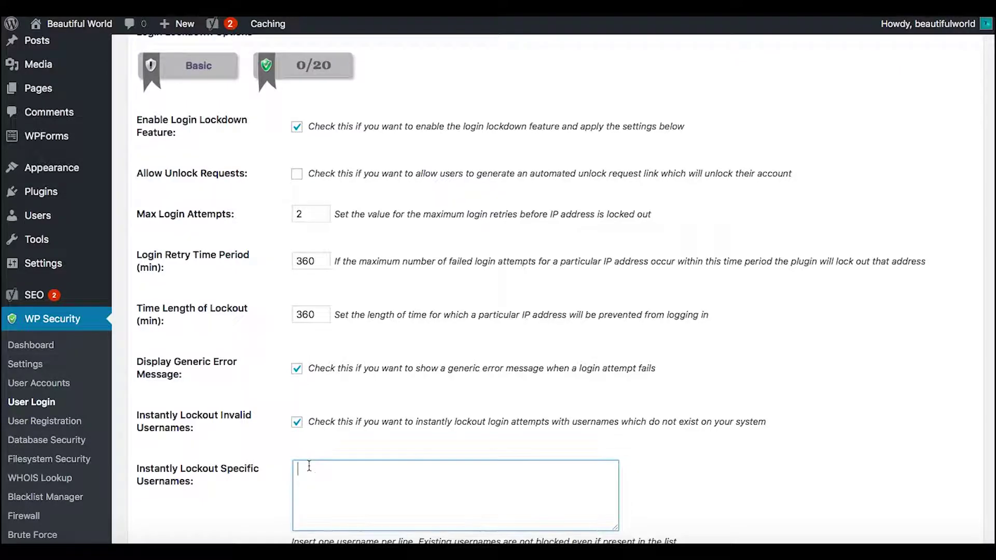
pyautogui.write('admi')
pyautogui.write('n administrator')
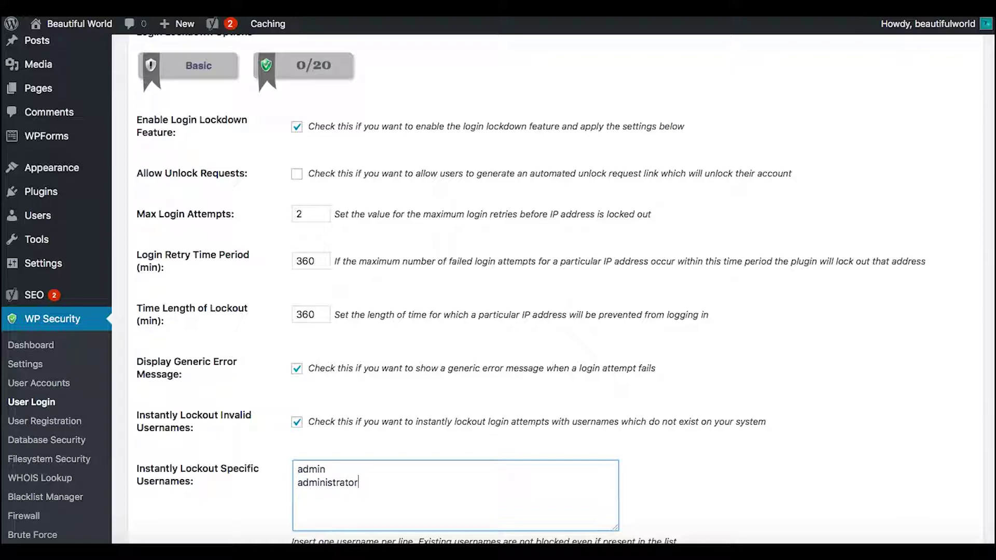
pyautogui.scroll(-1, 289, 472)
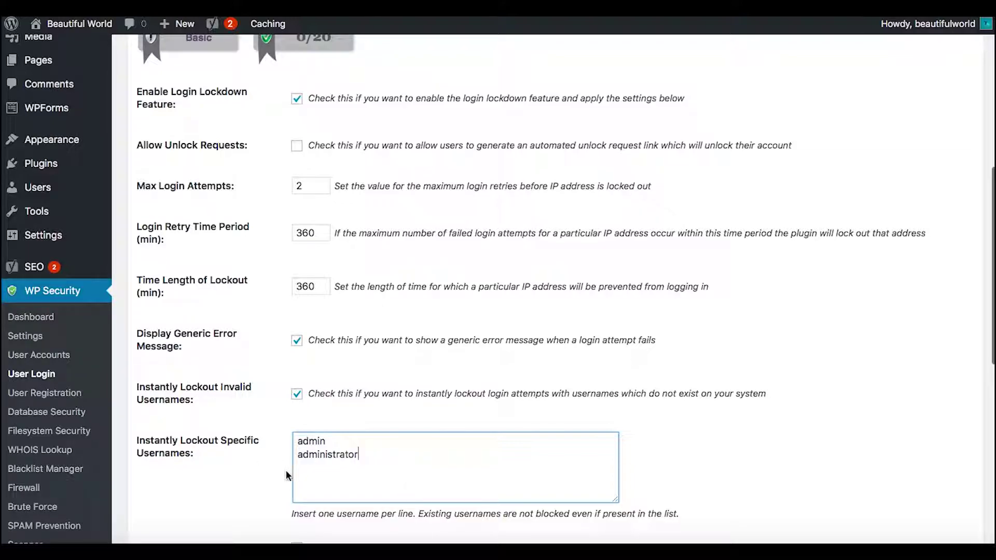
pyautogui.press('Return')
pyautogui.write('security ')
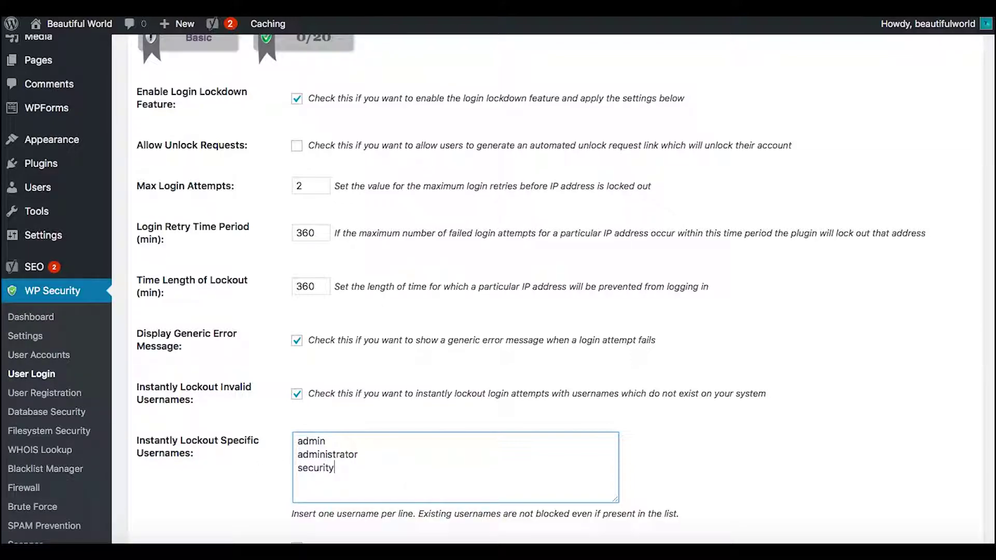
pyautogui.write('cybersecurity')
pyautogui.click(722, 443)
pyautogui.scroll(-3, 723, 442)
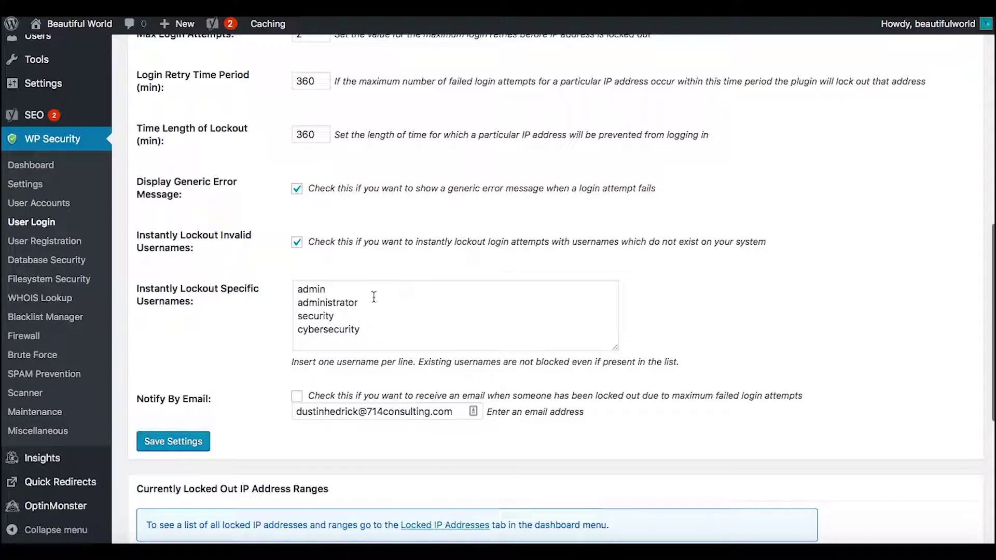
pyautogui.click(179, 442)
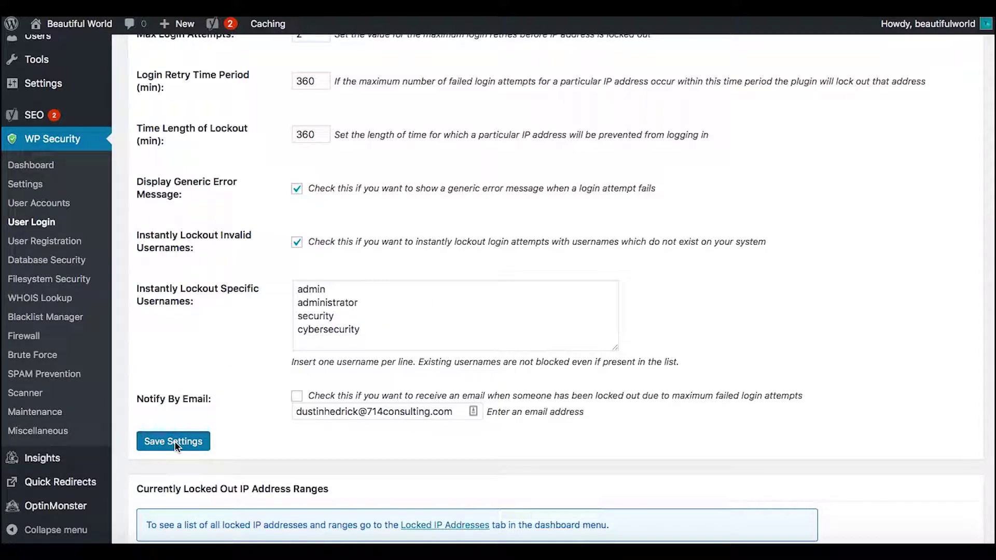
# Scroll through the saved Login Lockdown settings to review them
pyautogui.scroll(-4, 134, 426)
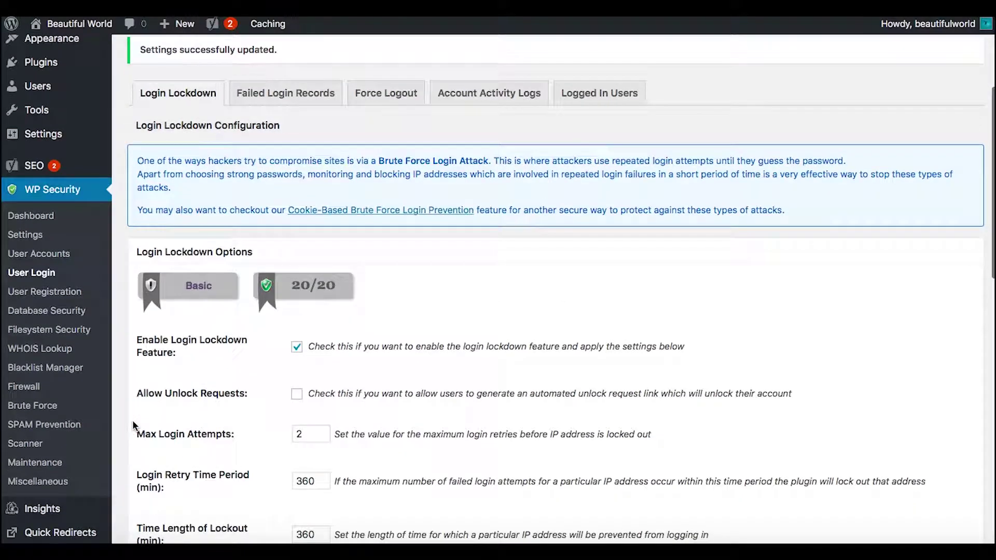
pyautogui.scroll(-2, 134, 426)
pyautogui.scroll(-10, 134, 425)
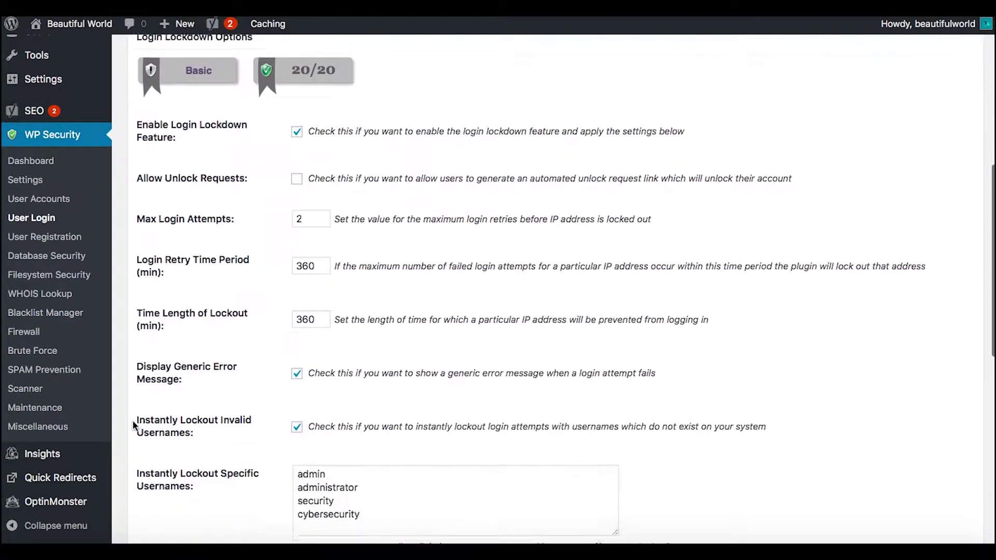
pyautogui.scroll(-2, 132, 420)
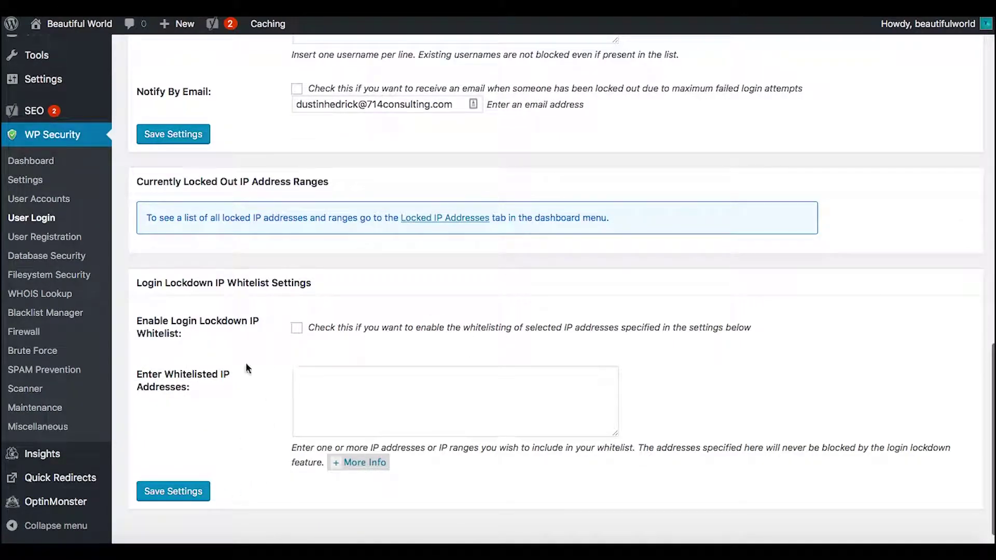
pyautogui.scroll(5, 245, 362)
pyautogui.scroll(3, 246, 368)
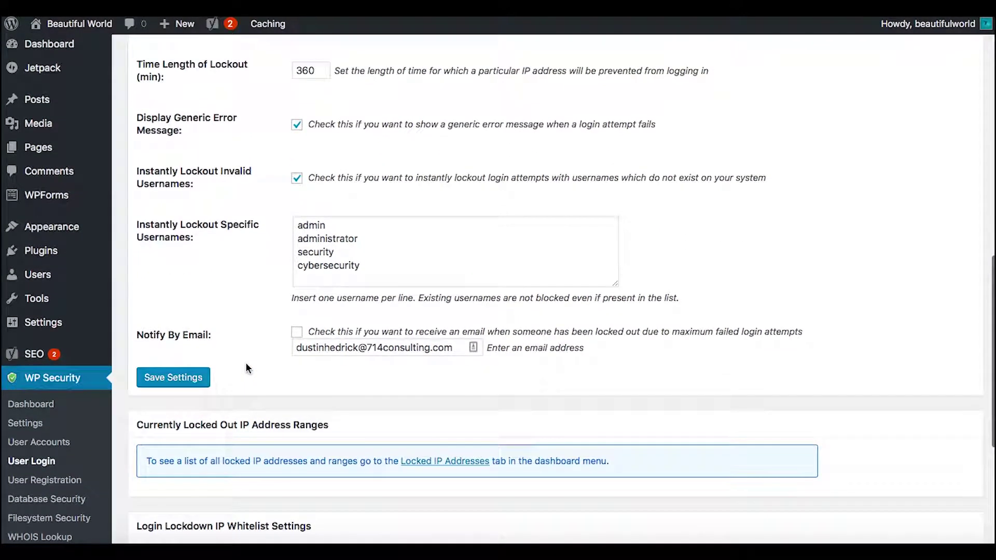
pyautogui.scroll(9, 245, 365)
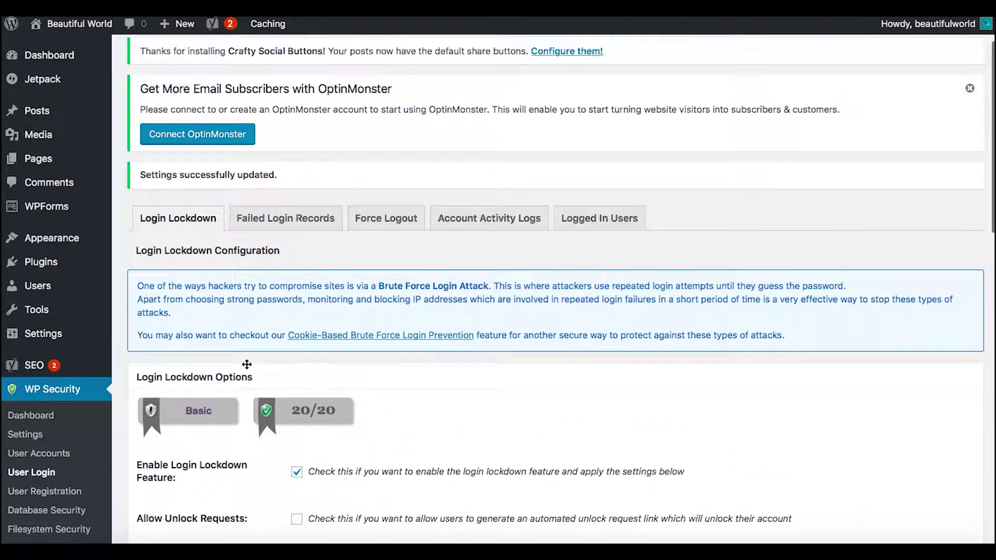
pyautogui.scroll(-6, 246, 366)
pyautogui.scroll(-2, 247, 365)
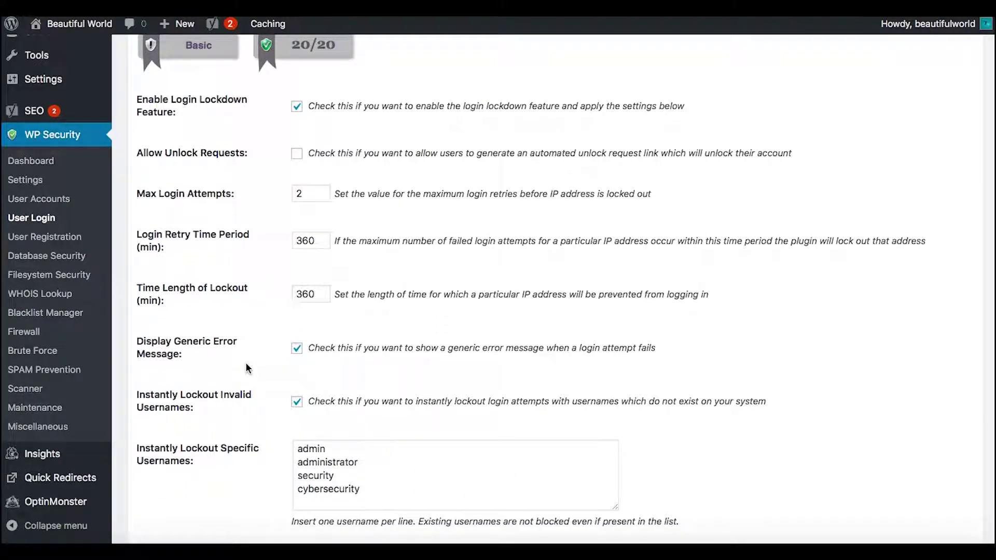
pyautogui.scroll(-4, 246, 367)
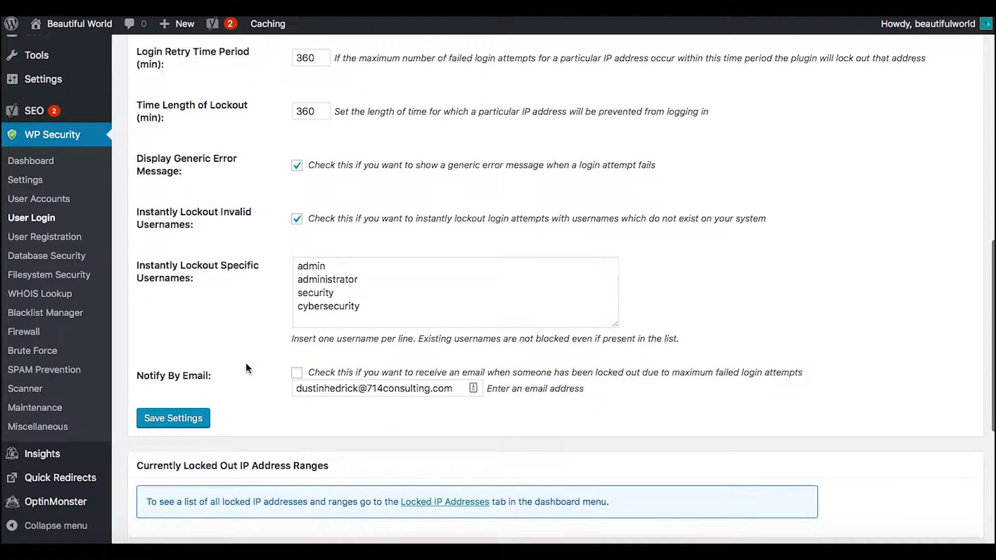
pyautogui.scroll(4, 246, 367)
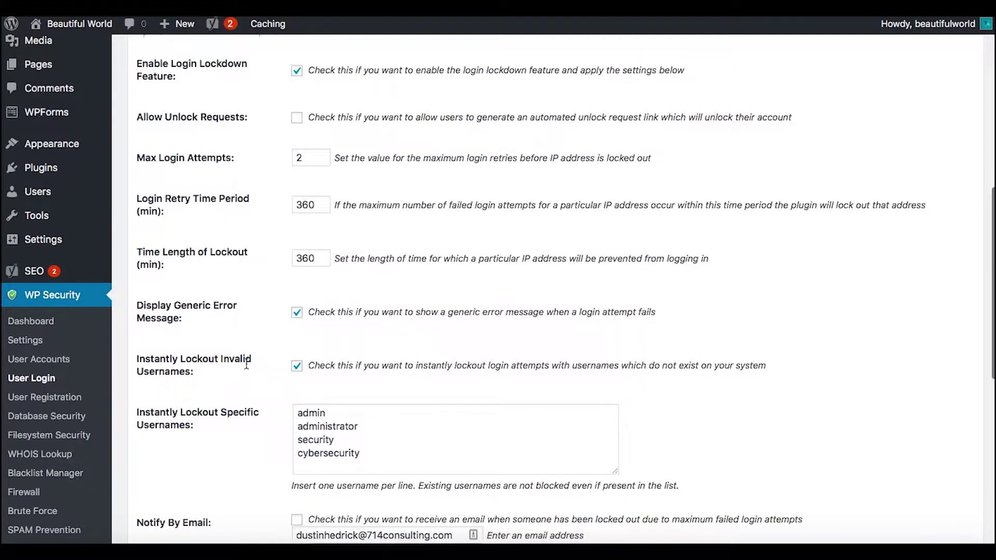
pyautogui.scroll(6, 245, 362)
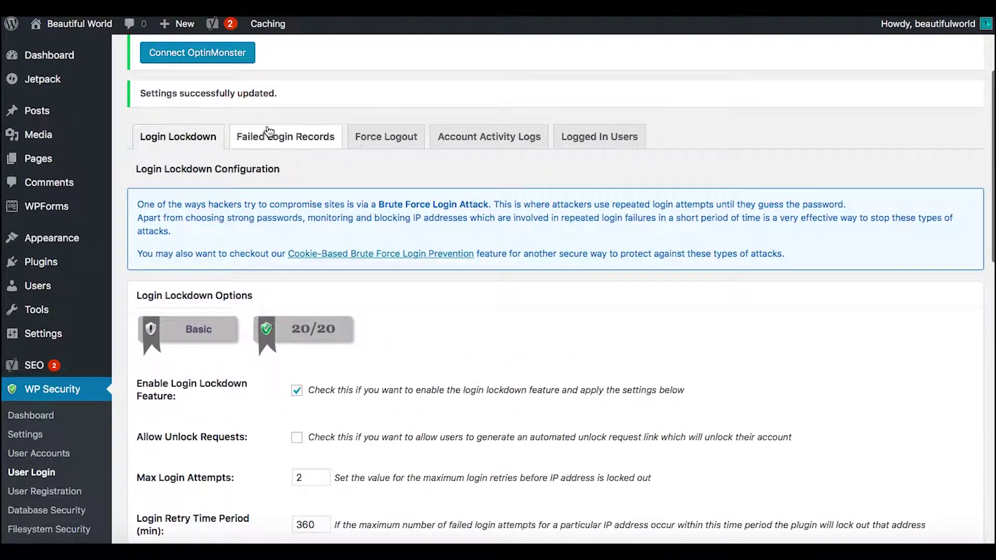
pyautogui.scroll(-6, 470, 340)
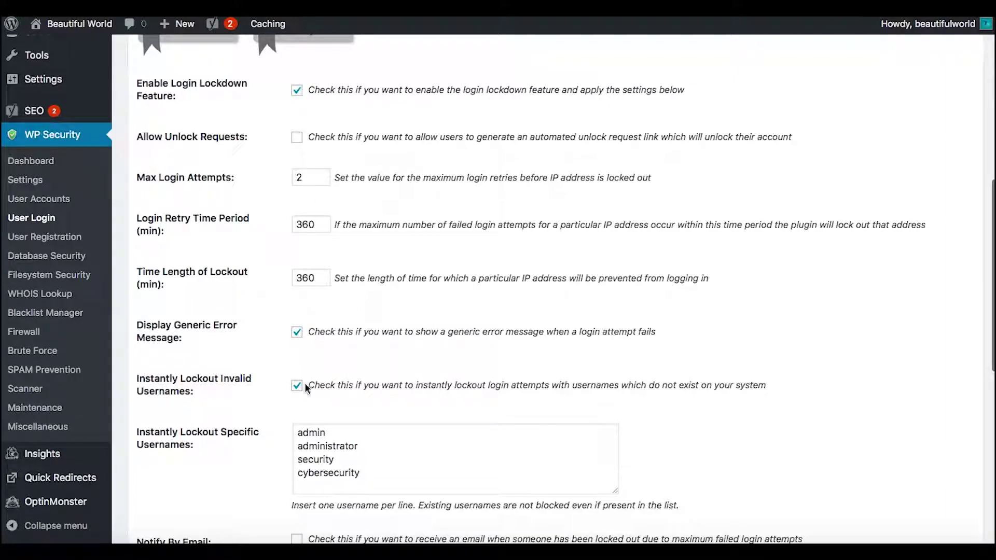
pyautogui.scroll(5, 472, 256)
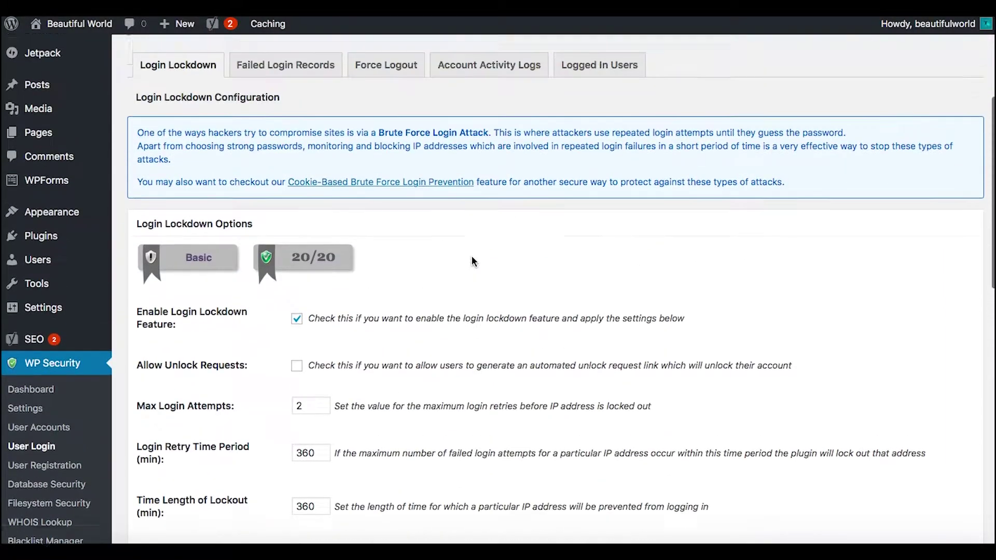
# Check the empty Failed Login Records, then bring up the Force Logout options
pyautogui.click(295, 94)
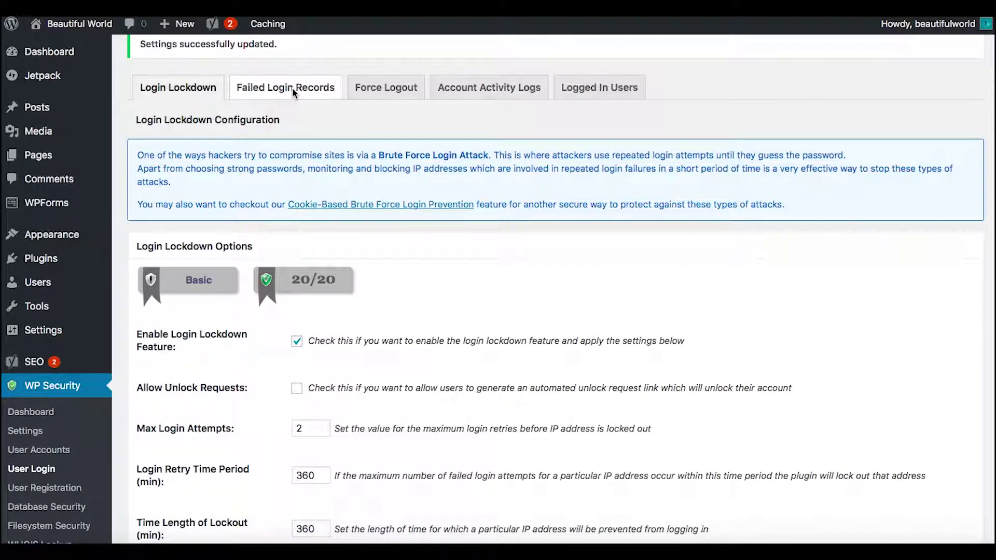
pyautogui.scroll(-5, 311, 212)
pyautogui.scroll(5, 311, 215)
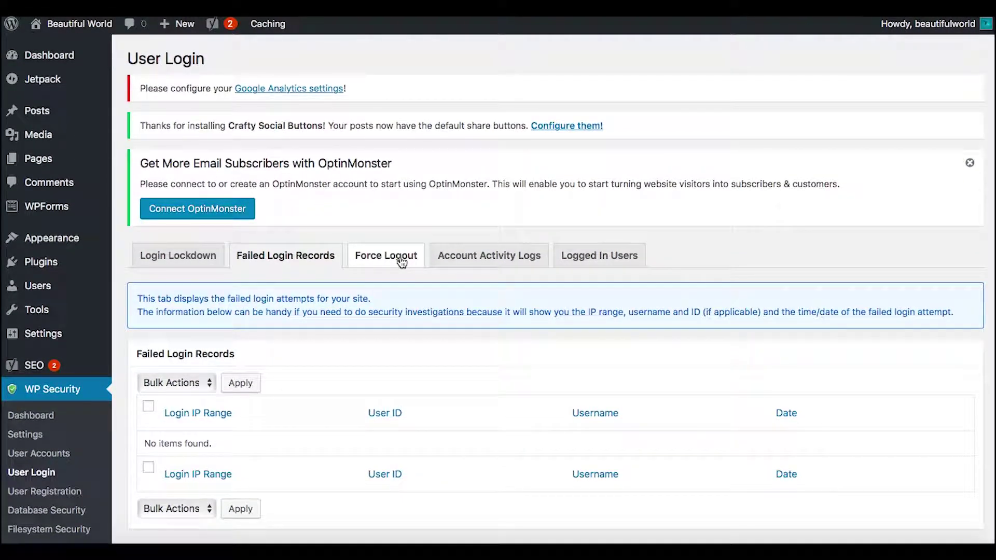
pyautogui.click(402, 262)
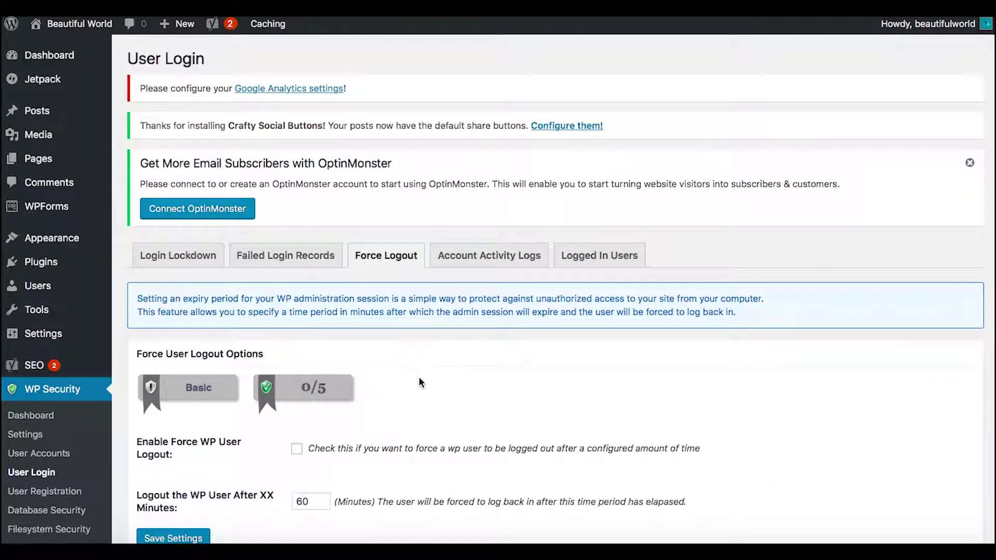
# Enable forced user logout after 120 minutes instead of 60 and save
pyautogui.scroll(-3, 419, 377)
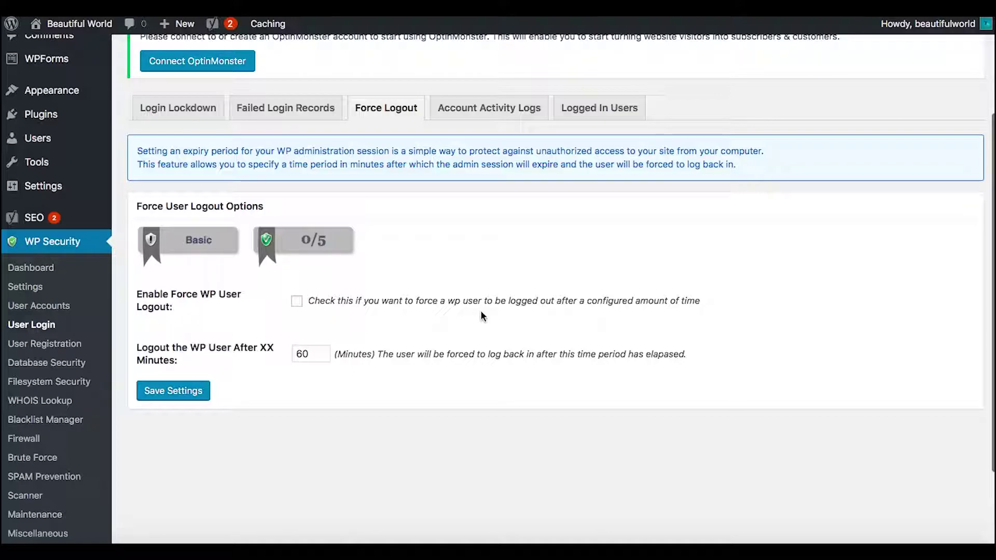
pyautogui.click(297, 302)
pyautogui.click(297, 354)
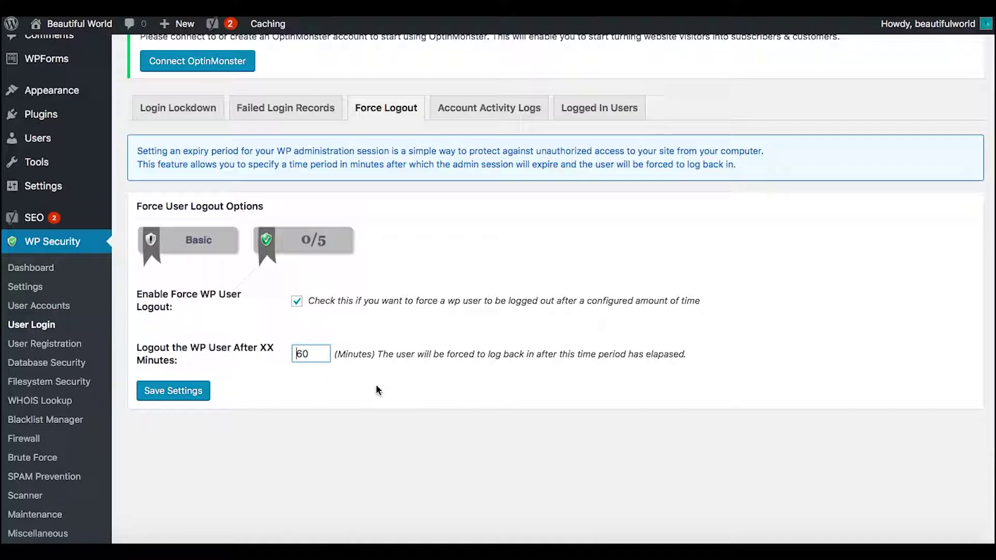
pyautogui.press('BackSpace')
pyautogui.press('BackSpace')
pyautogui.write('12')
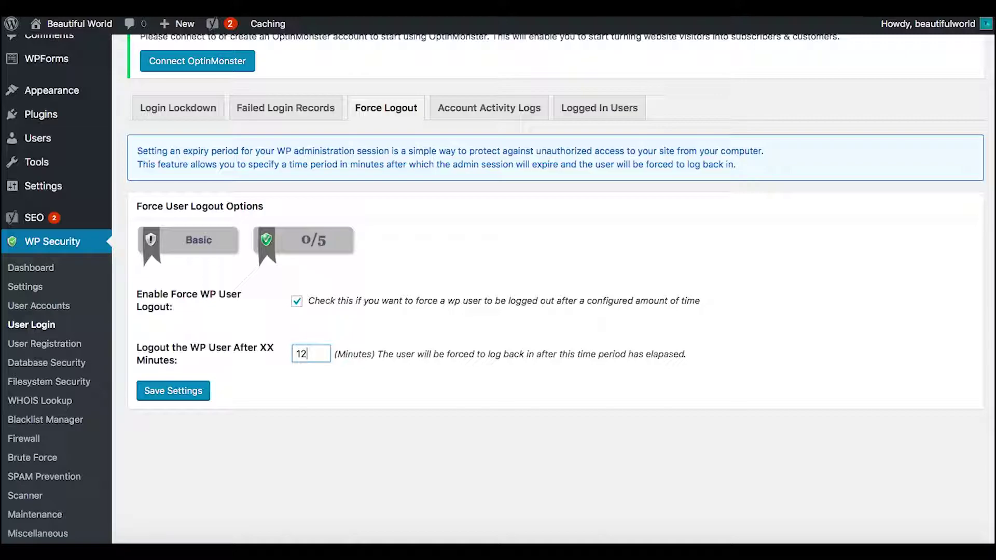
pyautogui.write('0')
pyautogui.click(178, 390)
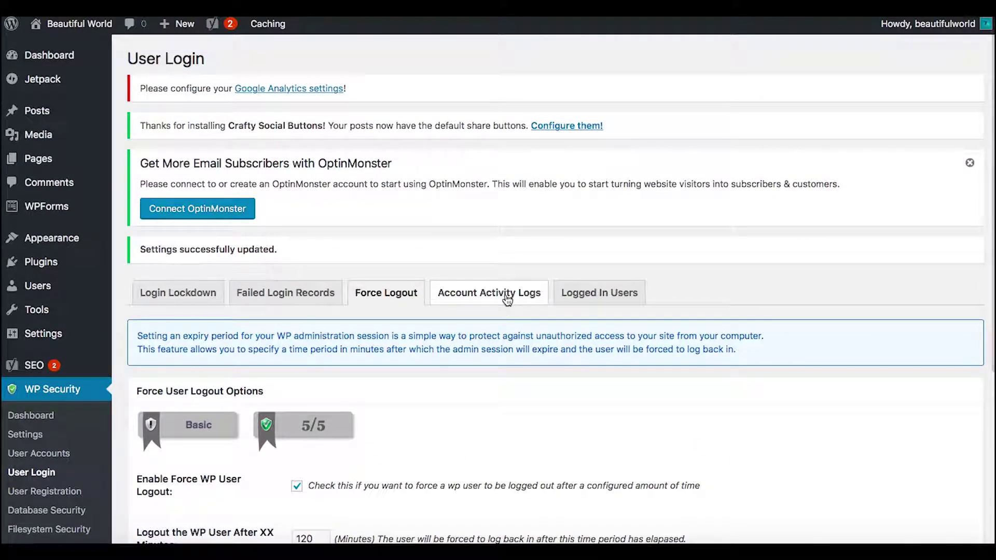
# Scroll through the account activity log, then list the currently logged-in users with their IP addresses
pyautogui.click(507, 300)
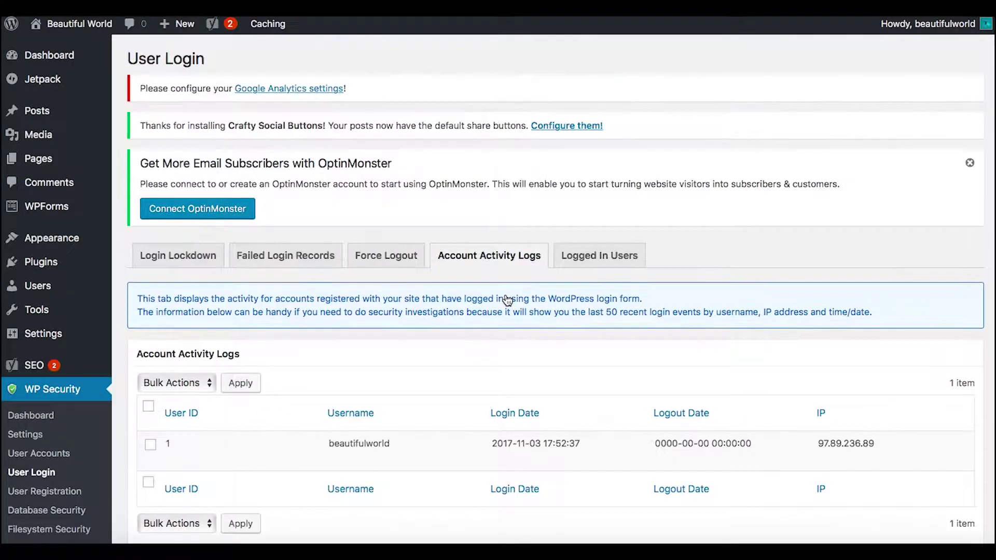
pyautogui.scroll(-3, 550, 343)
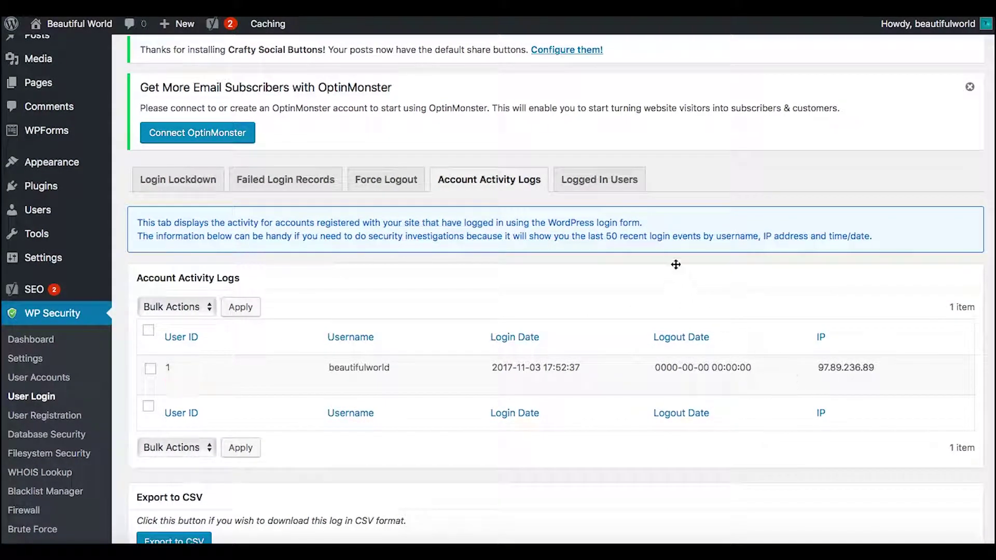
pyautogui.click(606, 192)
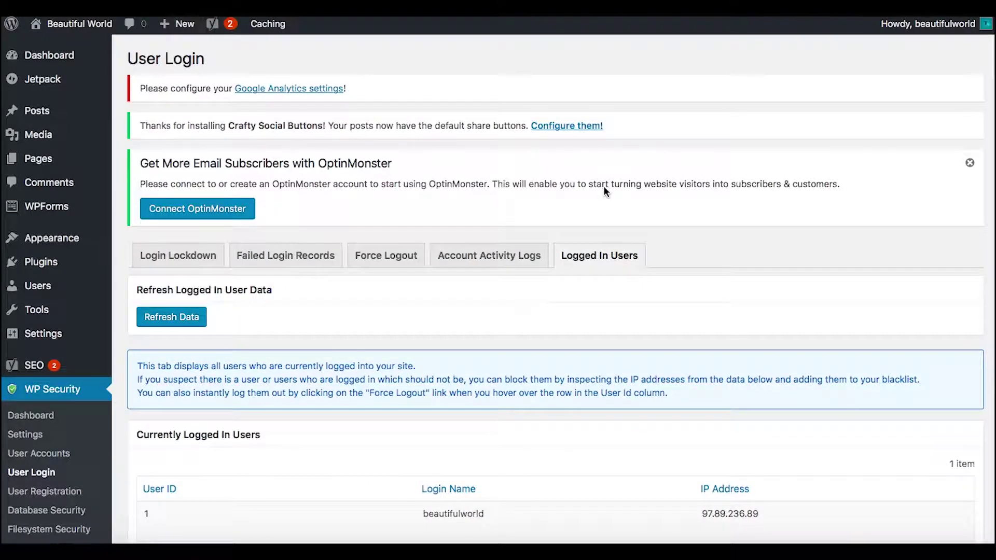
pyautogui.scroll(-3, 604, 187)
pyautogui.scroll(3, 604, 190)
pyautogui.scroll(-3, 604, 190)
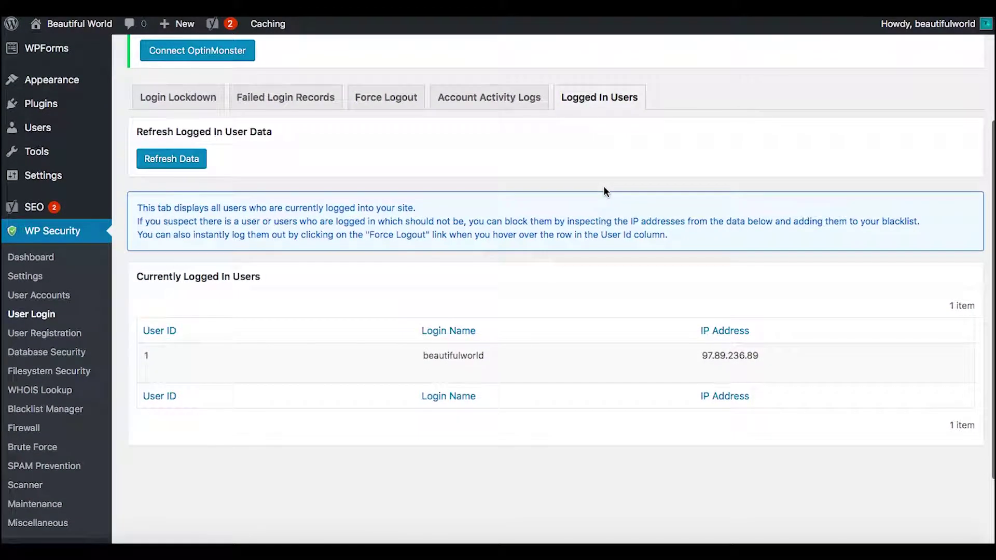
# Enable manual approval of new registrations on WP Security's User Registration page and save it
pyautogui.click(64, 335)
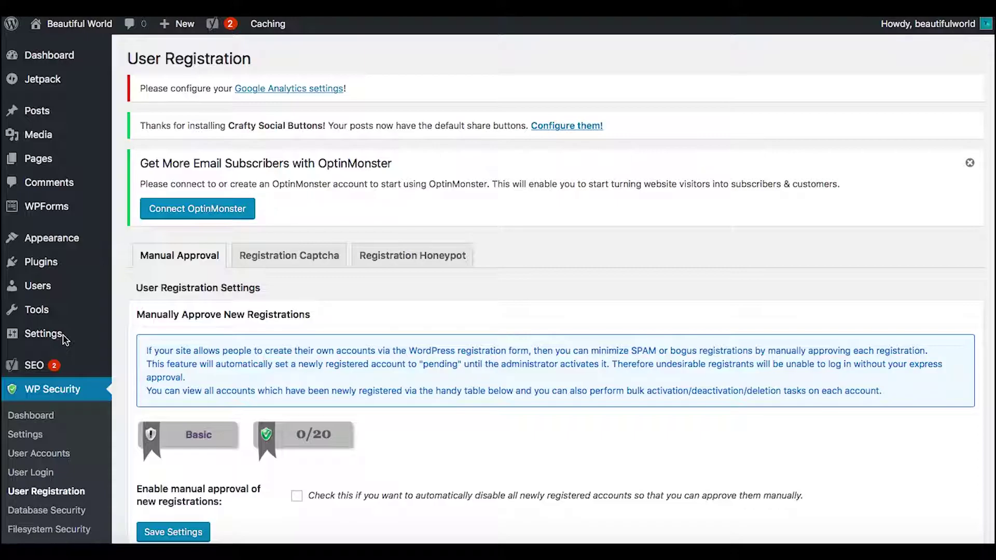
pyautogui.scroll(-5, 553, 293)
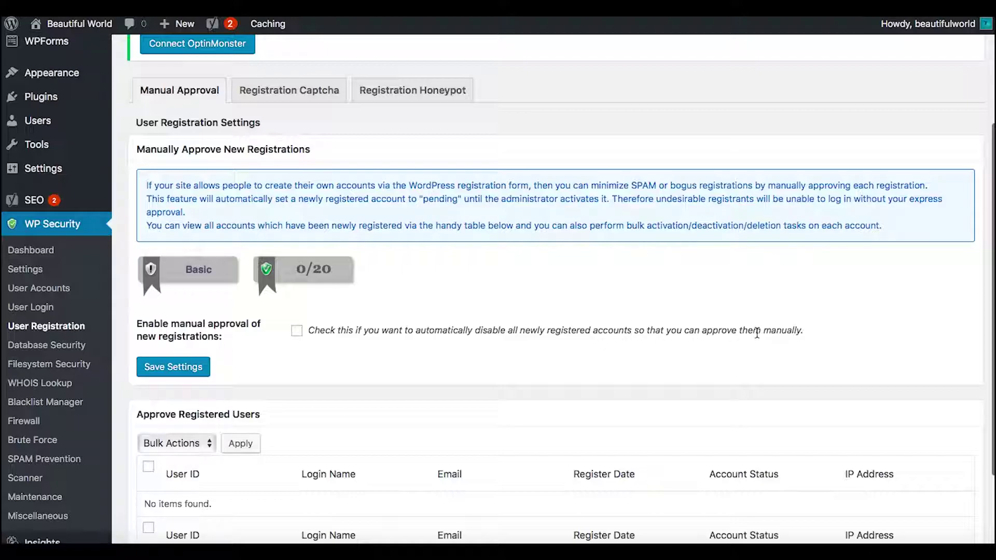
pyautogui.click(297, 331)
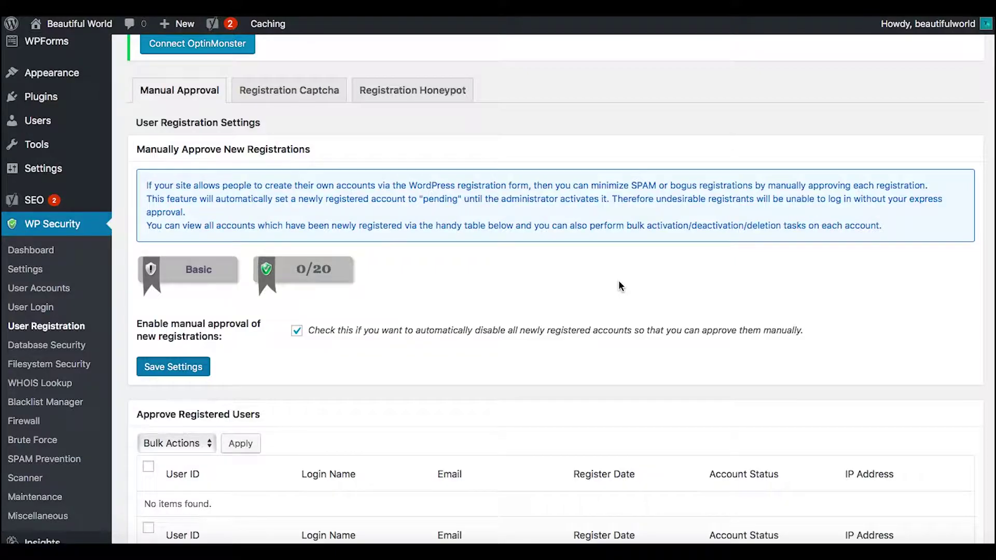
pyautogui.scroll(-6, 619, 283)
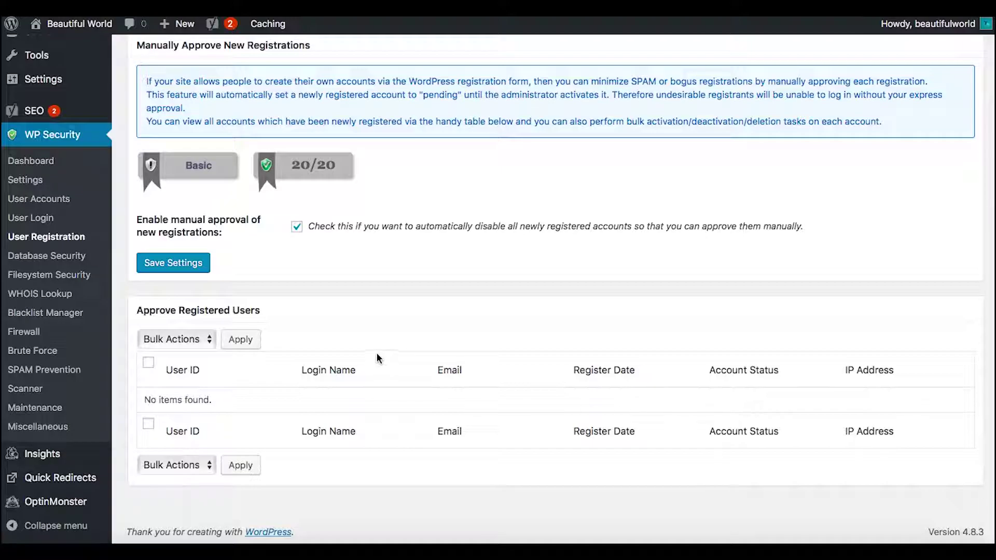
pyautogui.scroll(3, 99, 256)
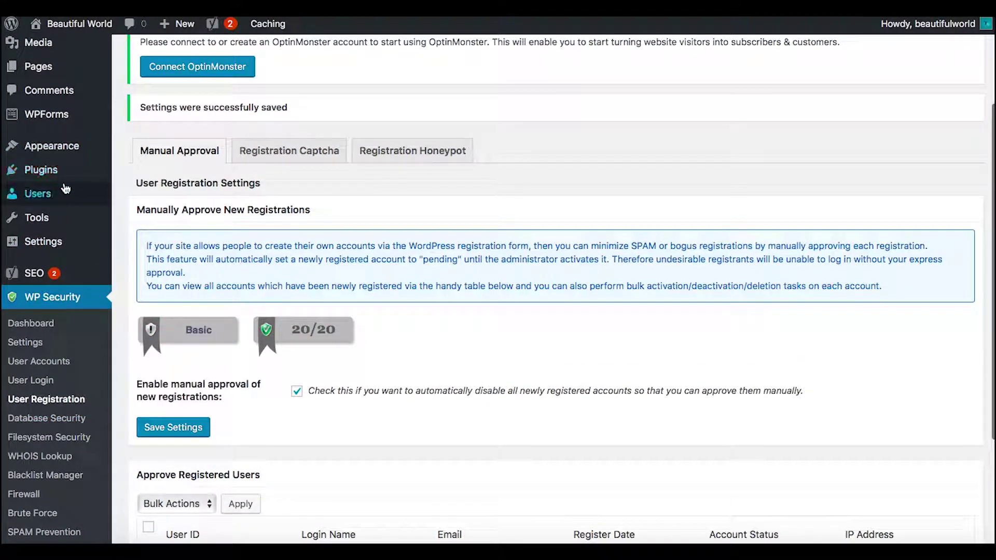
pyautogui.moveTo(65, 192)
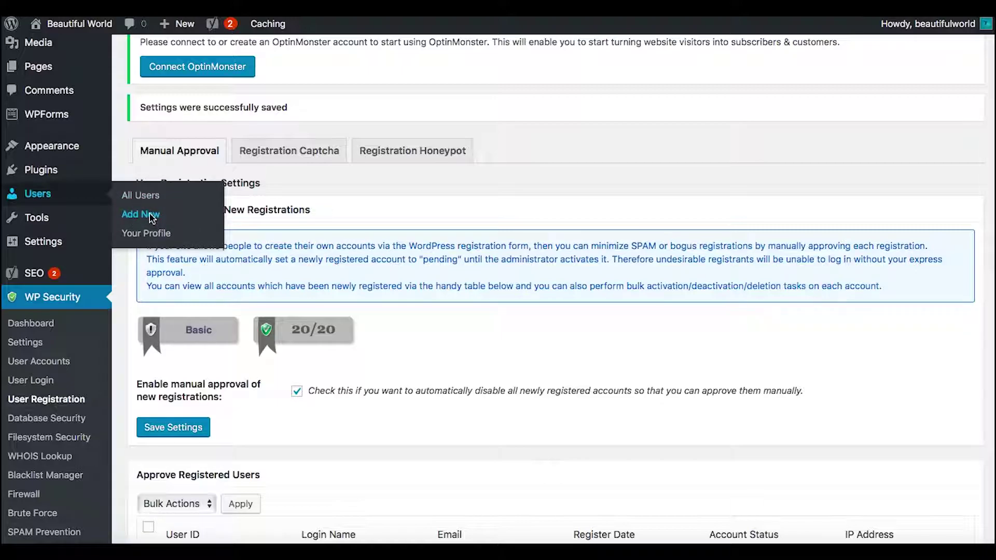
# Start a new user and enter the username clientlogin, removing the stray space
pyautogui.click(151, 215)
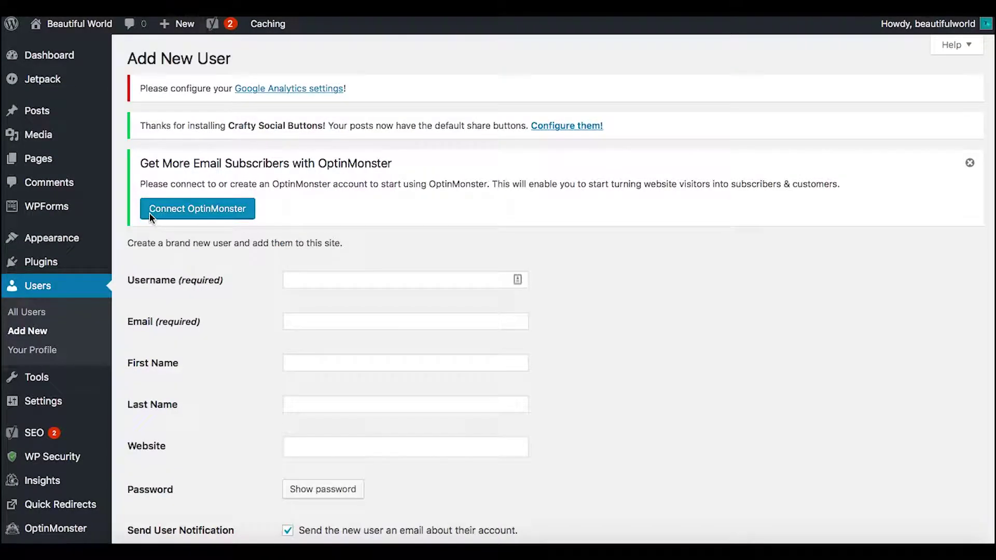
pyautogui.click(316, 281)
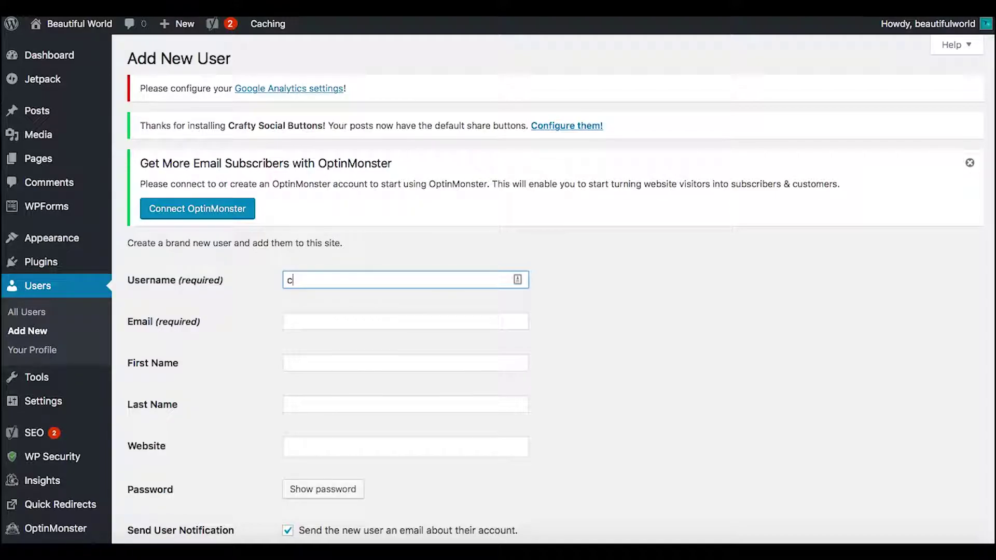
pyautogui.write('clientlogin')
pyautogui.click(613, 336)
pyautogui.click(310, 280)
pyautogui.press('BackSpace')
pyautogui.click(574, 307)
pyautogui.scroll(-2, 574, 311)
# Enter the new user's e-mail address and submit, getting the 'email already registered' error
pyautogui.click(309, 229)
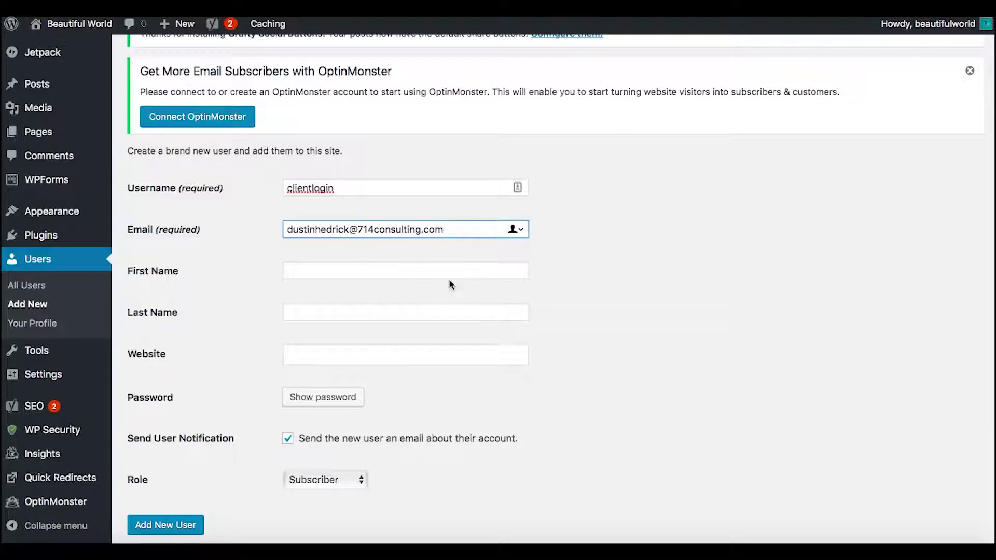
pyautogui.click(637, 336)
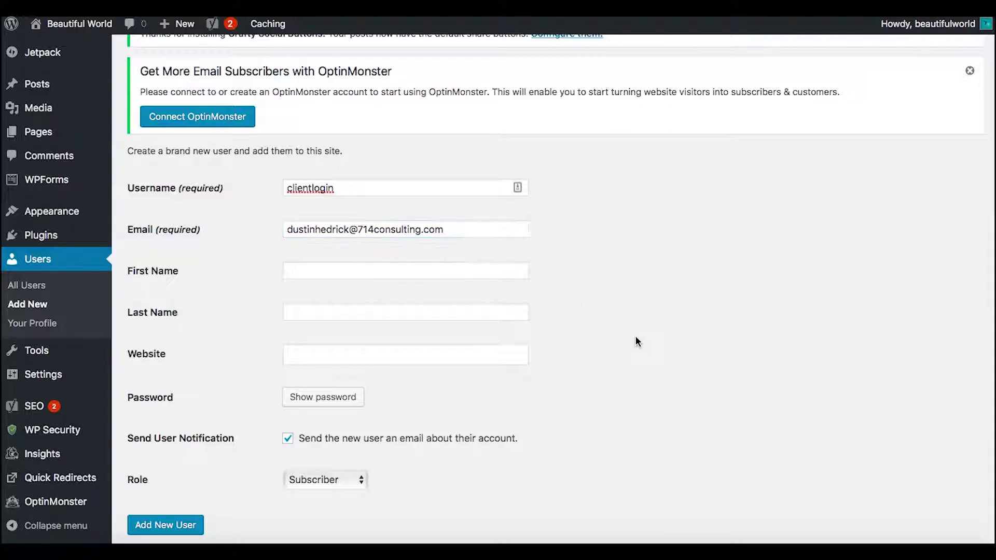
pyautogui.scroll(-1, 653, 318)
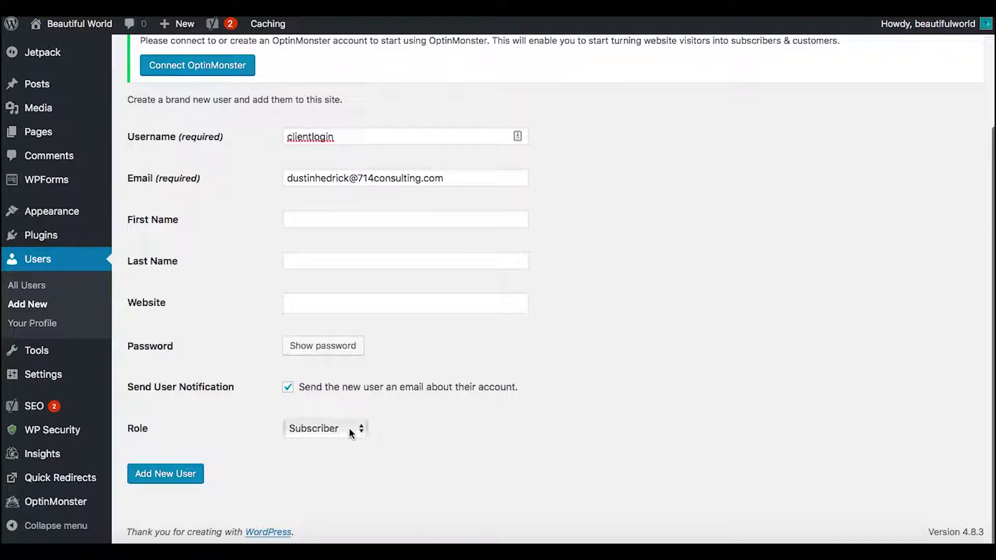
pyautogui.click(187, 480)
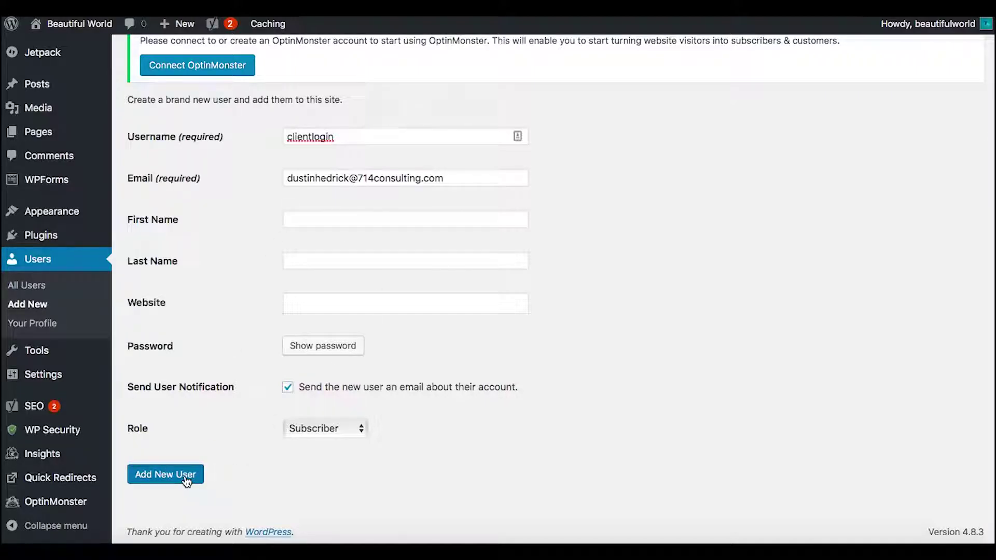
pyautogui.scroll(-5, 185, 480)
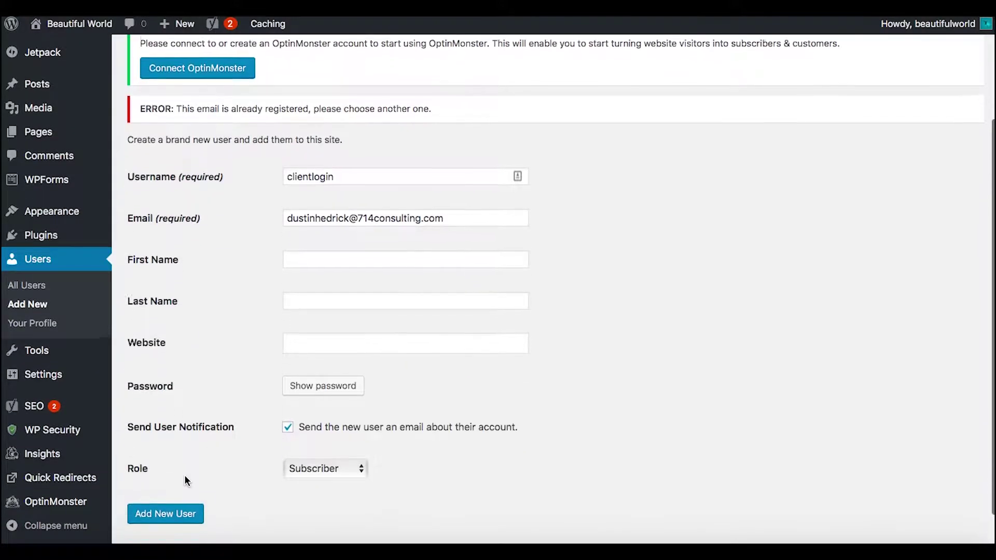
pyautogui.scroll(-2, 186, 480)
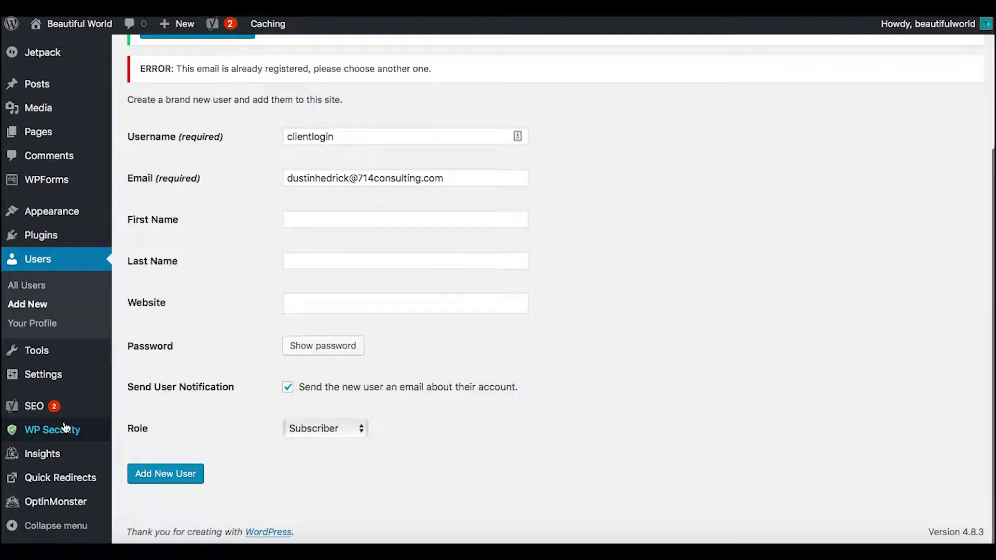
# Review WP Security's User Registration settings, then view the All Users list
pyautogui.moveTo(65, 427)
pyautogui.click(155, 286)
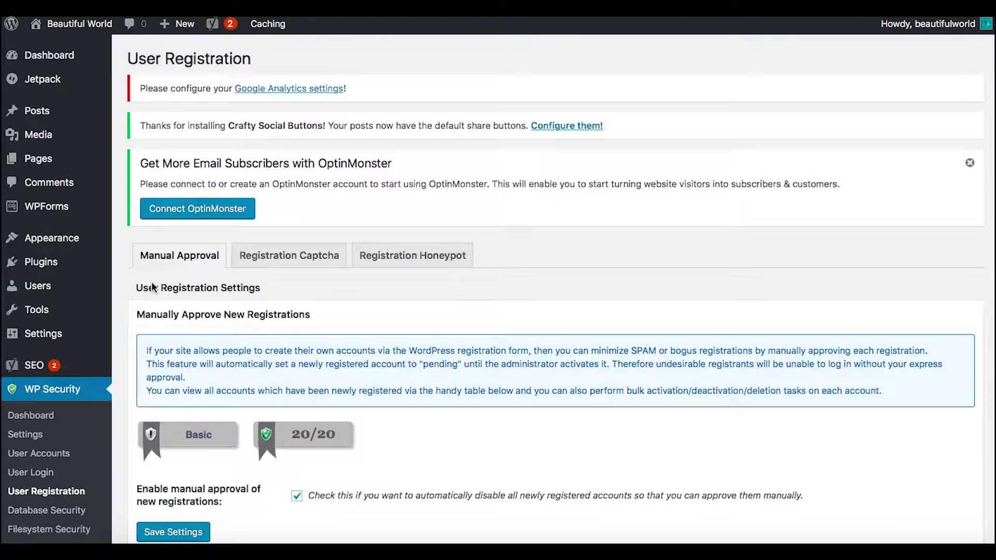
pyautogui.scroll(-5, 280, 392)
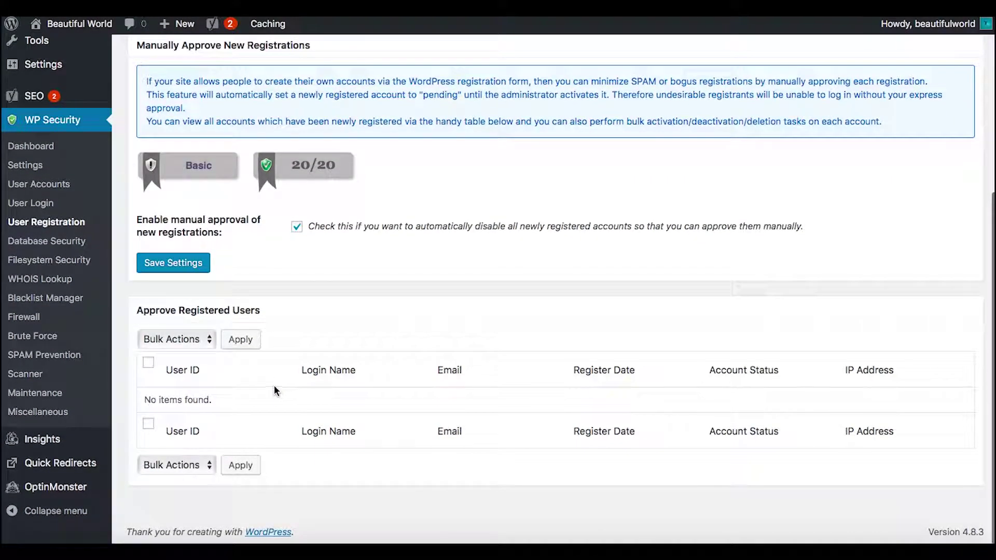
pyautogui.scroll(3, 339, 297)
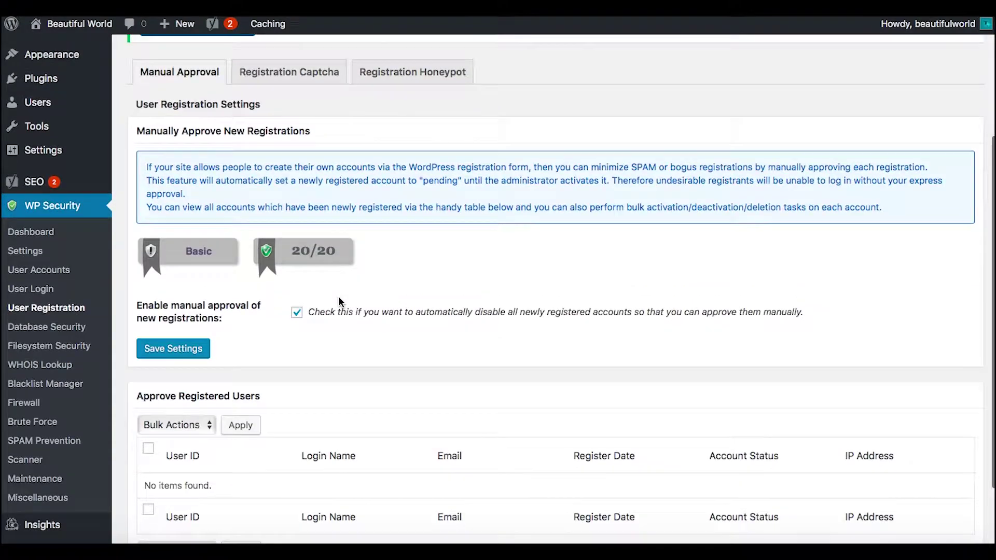
pyautogui.scroll(-3, 339, 297)
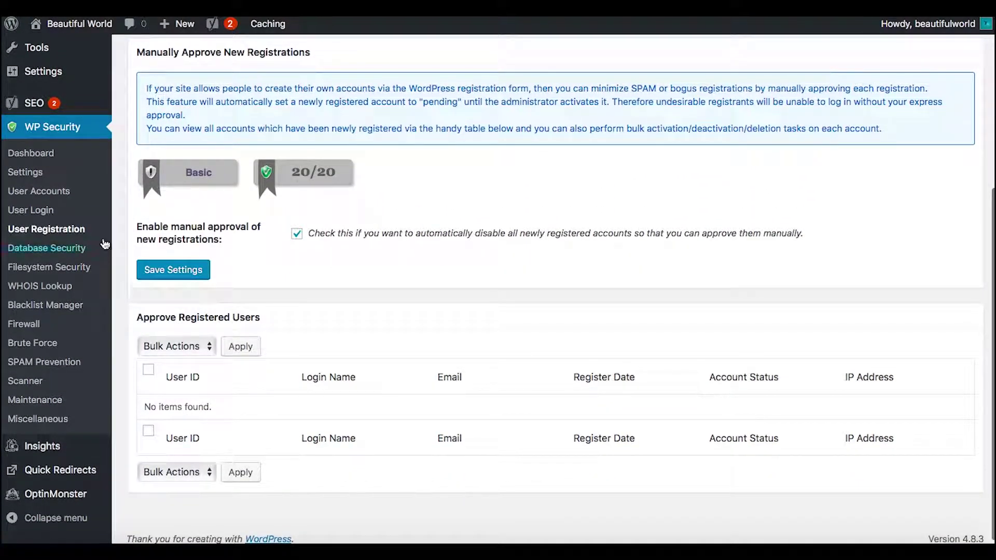
pyautogui.scroll(5, 106, 291)
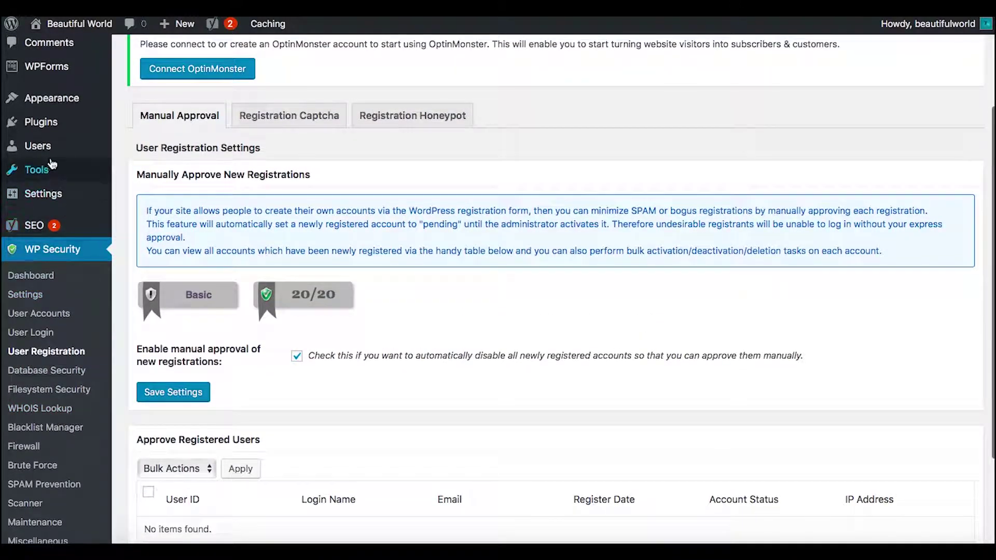
pyautogui.moveTo(82, 149)
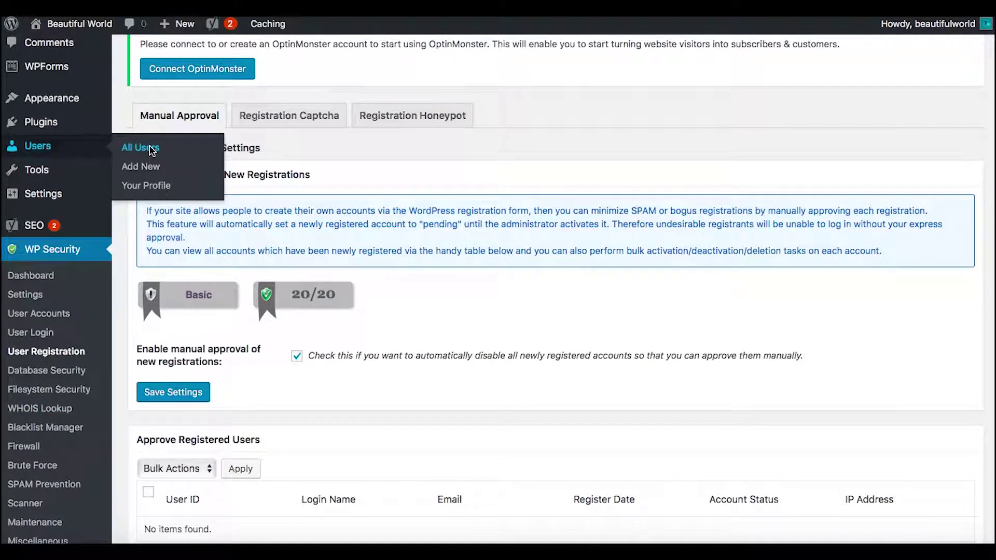
pyautogui.click(152, 151)
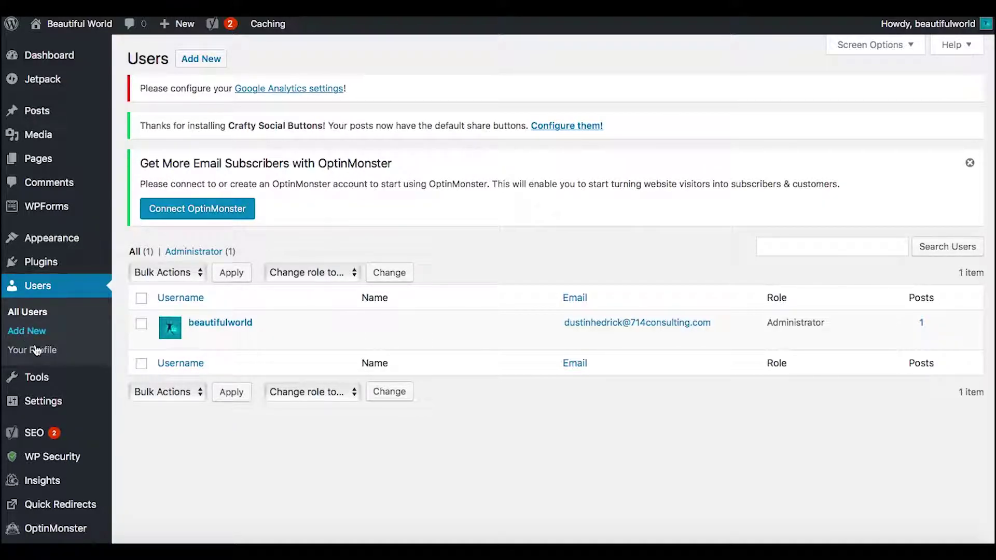
# Review the User Login lockdown settings, then return to All Users showing only the administrator
pyautogui.moveTo(73, 464)
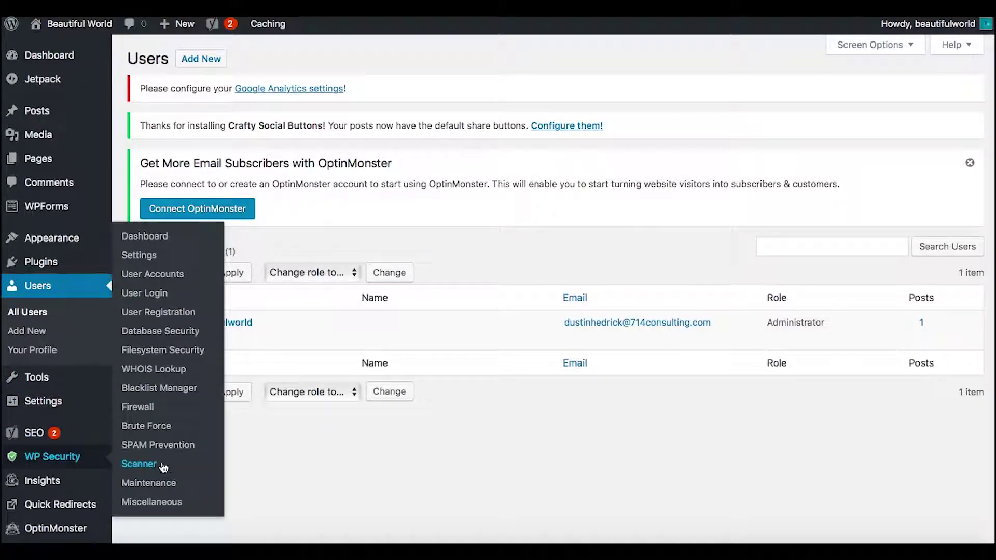
pyautogui.click(145, 293)
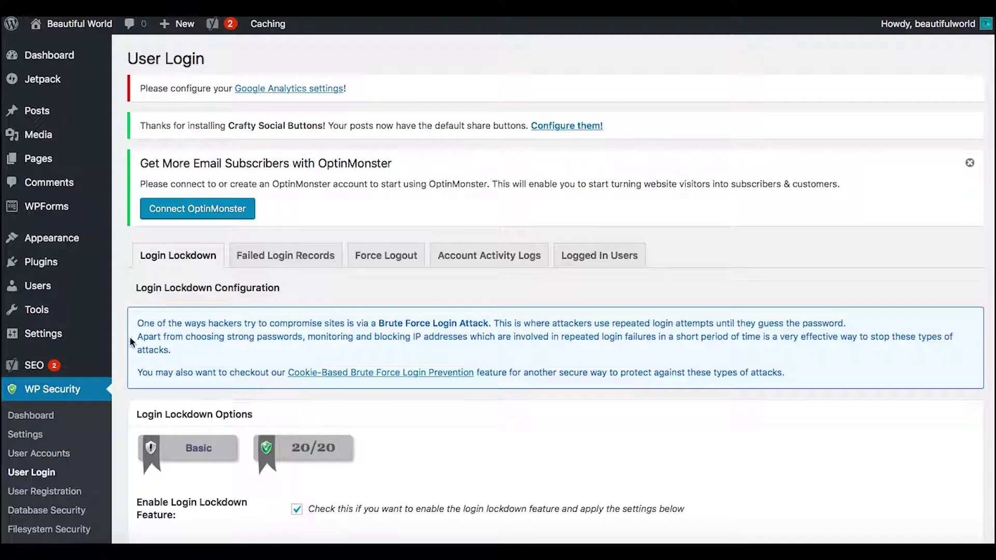
pyautogui.scroll(-5, 138, 321)
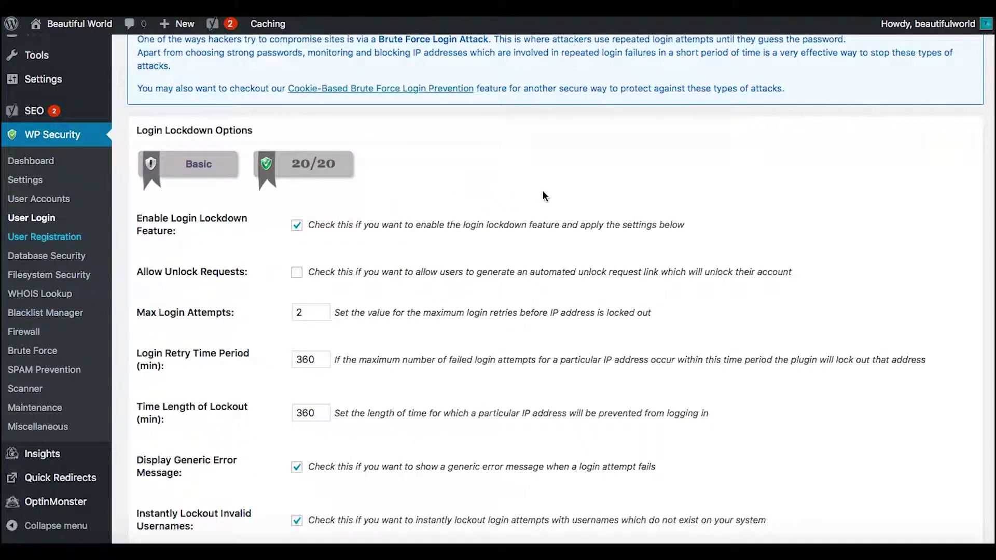
pyautogui.scroll(-5, 594, 408)
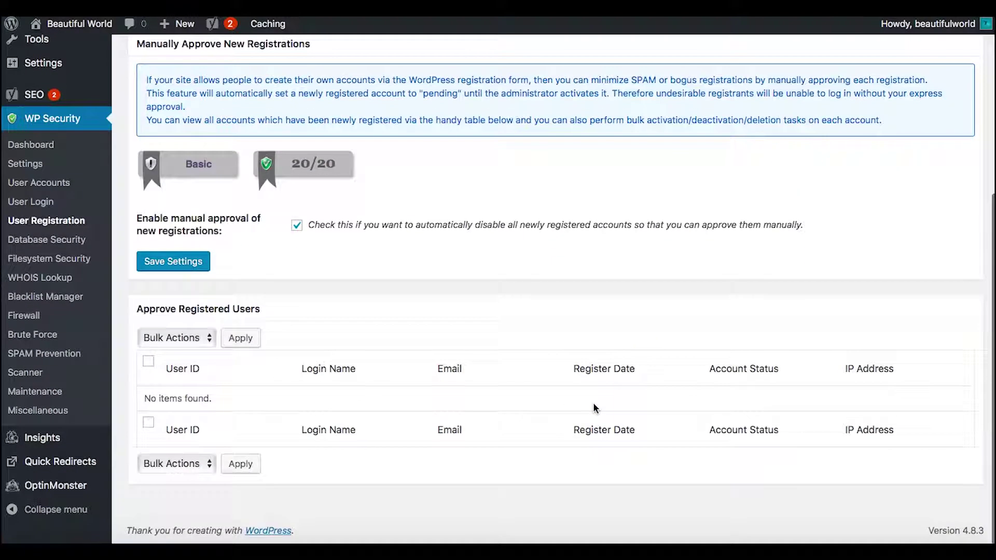
pyautogui.scroll(5, 593, 408)
pyautogui.moveTo(40, 239)
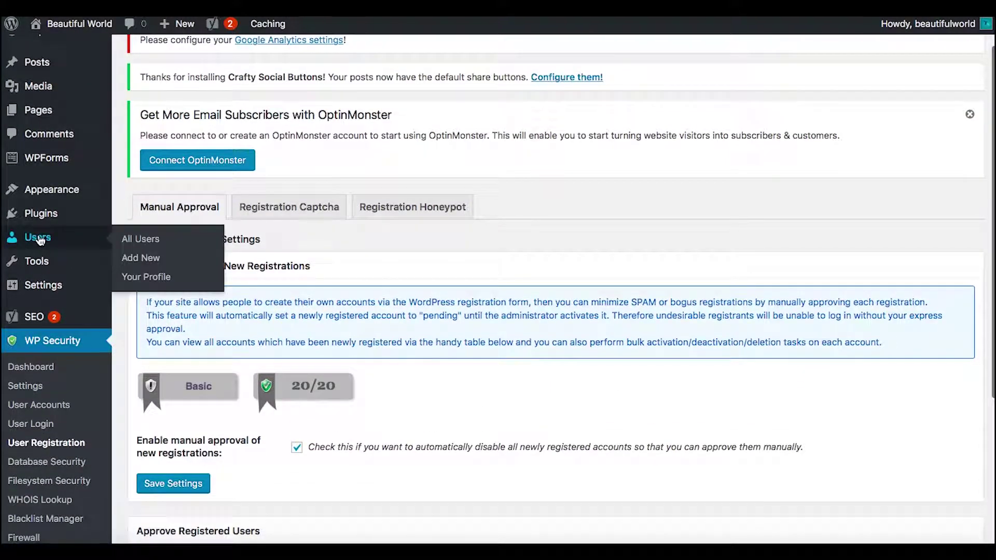
pyautogui.click(155, 240)
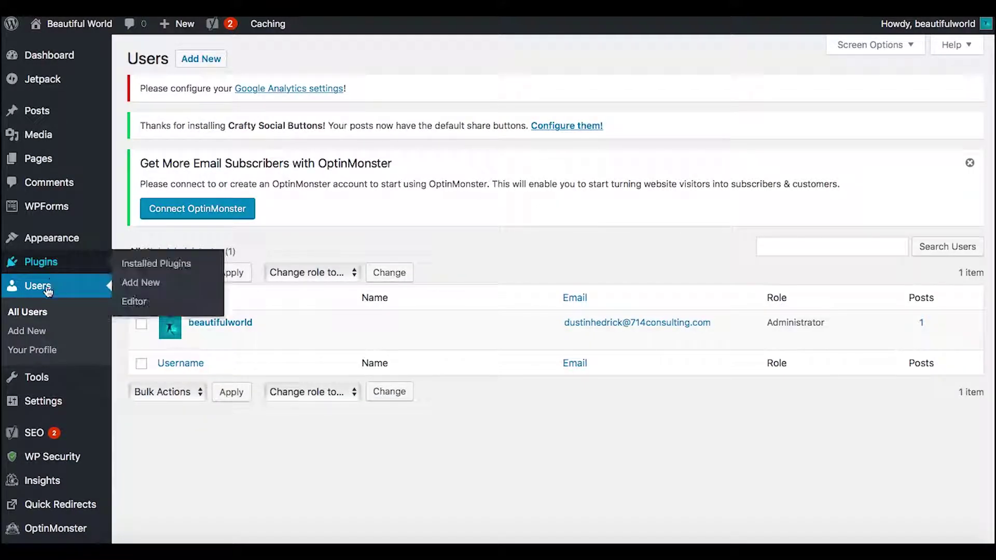
# Begin a new user with username clientlogin and a different e-mail address
pyautogui.click(31, 332)
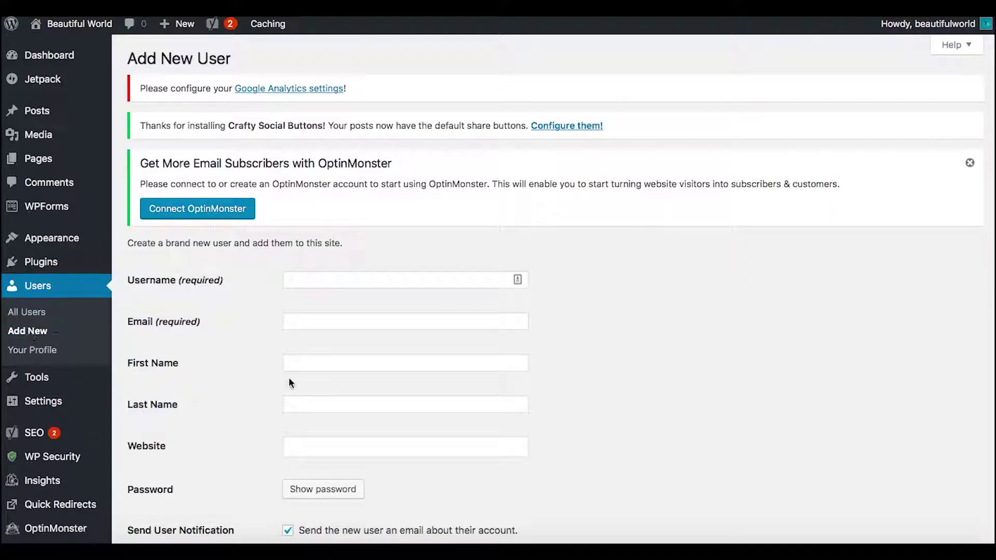
pyautogui.click(323, 280)
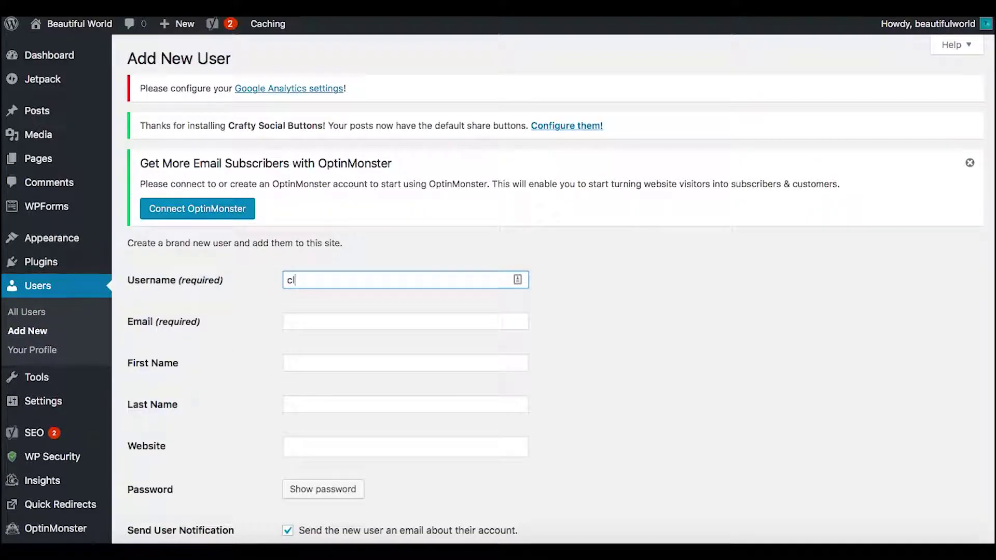
pyautogui.write('clientlogin')
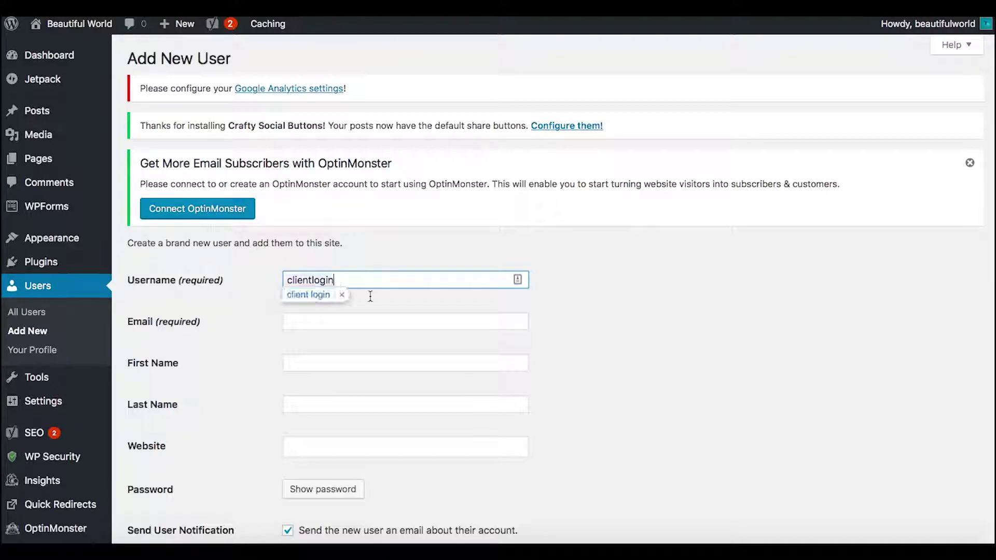
pyautogui.click(356, 323)
pyautogui.click(314, 281)
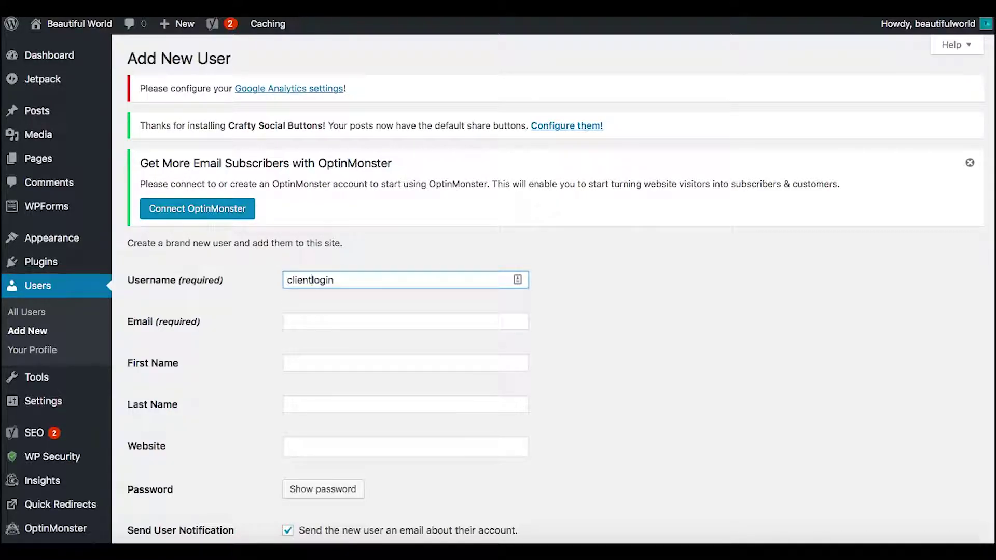
pyautogui.click(375, 316)
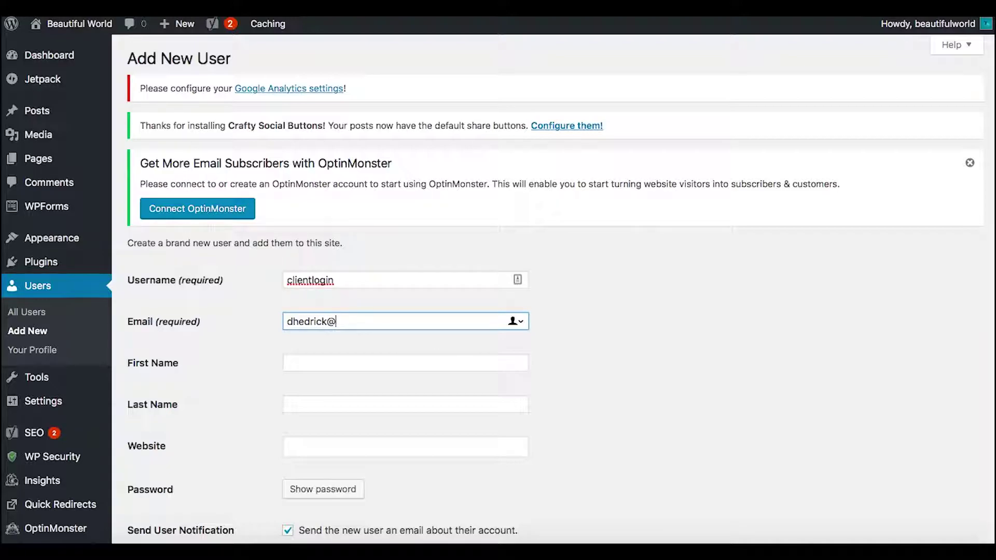
# Fill in the user's first and last names, set the role to Contributor, and create the account
pyautogui.press('Tab')
pyautogui.press('Tab')
pyautogui.press('Tab')
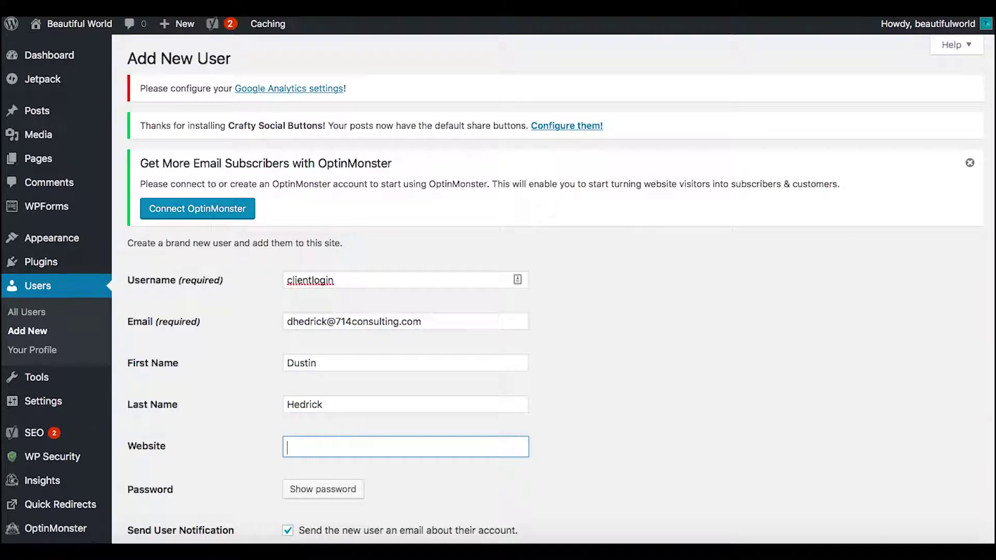
pyautogui.click(718, 322)
pyautogui.scroll(-3, 718, 322)
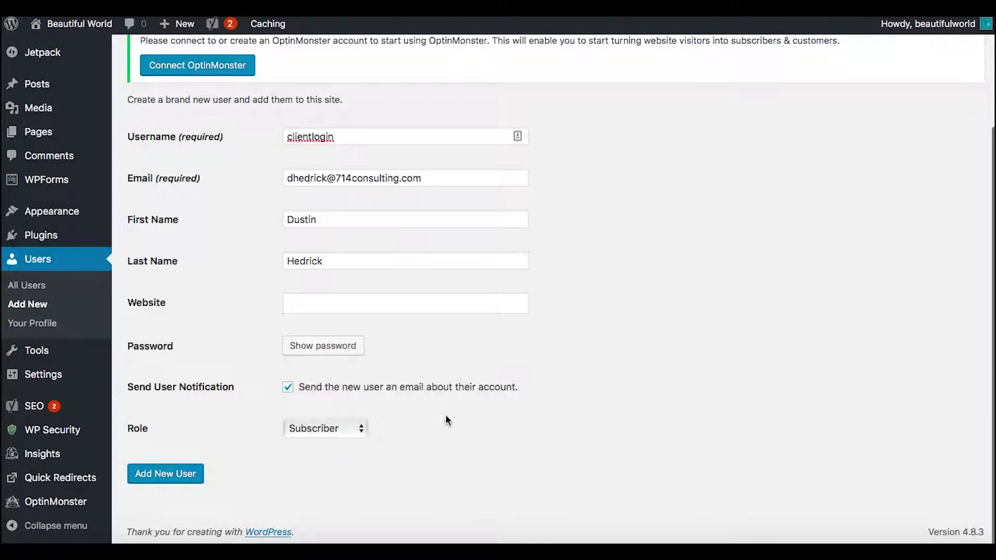
pyautogui.click(363, 423)
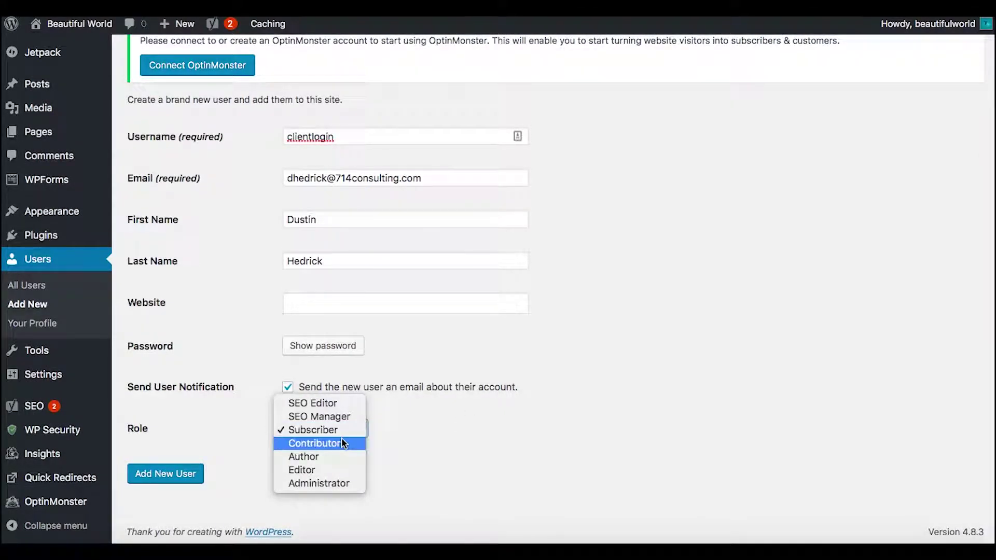
pyautogui.click(342, 444)
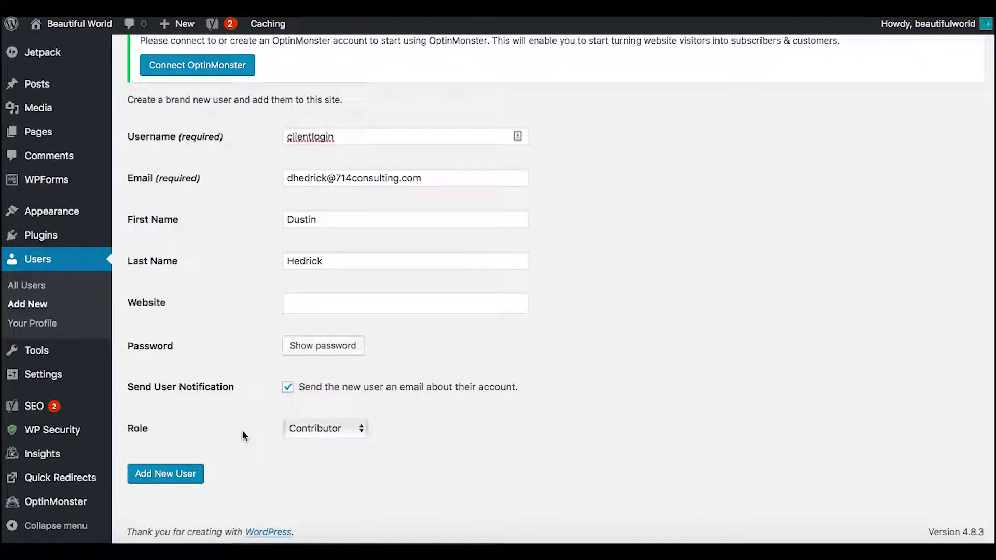
pyautogui.click(191, 481)
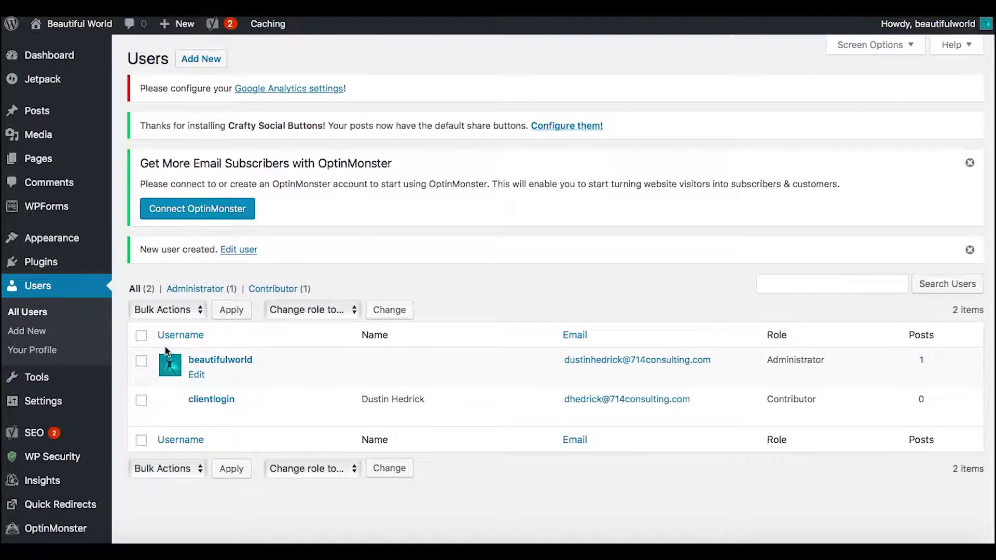
# Scroll through WP Security's User Registration settings page
pyautogui.moveTo(57, 457)
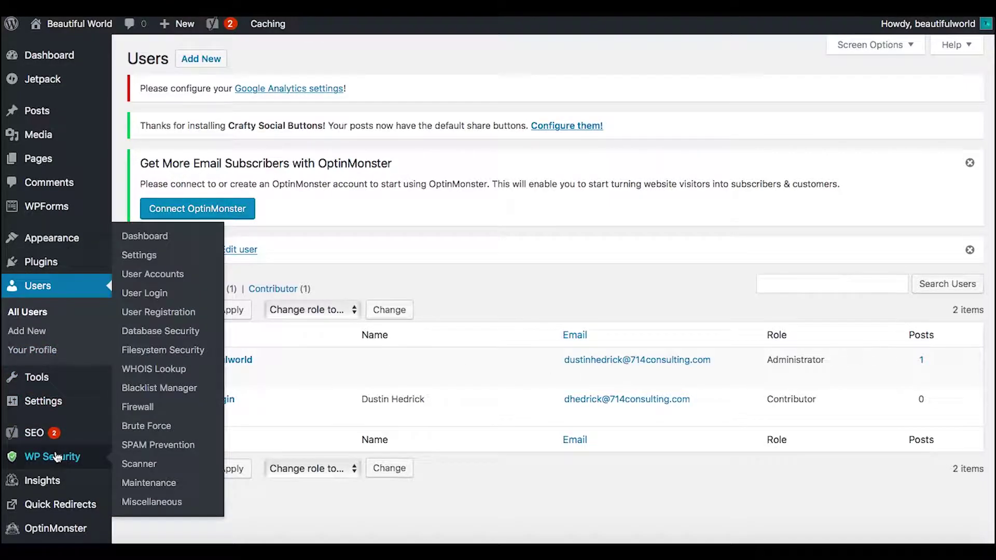
pyautogui.click(154, 313)
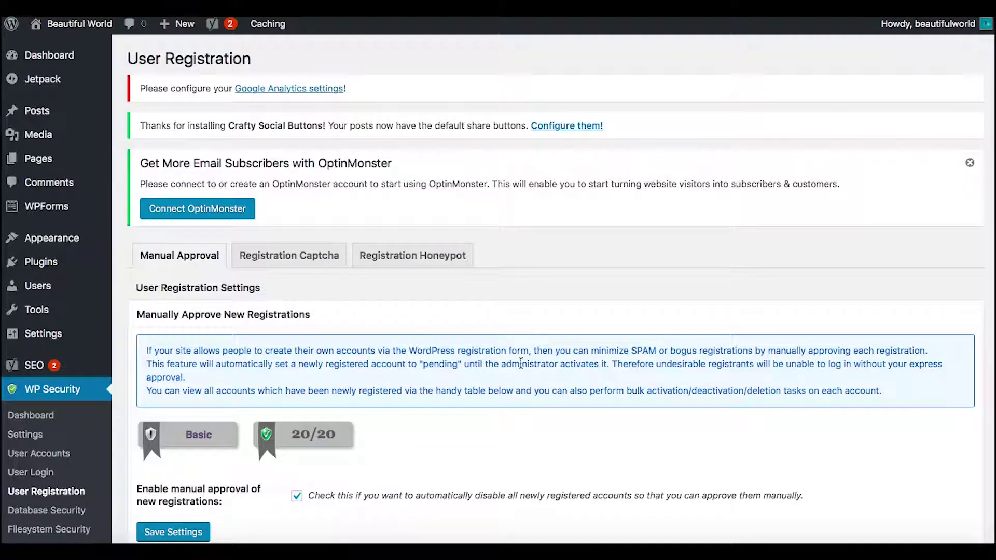
pyautogui.scroll(-5, 371, 387)
pyautogui.scroll(3, 446, 276)
pyautogui.scroll(-3, 529, 325)
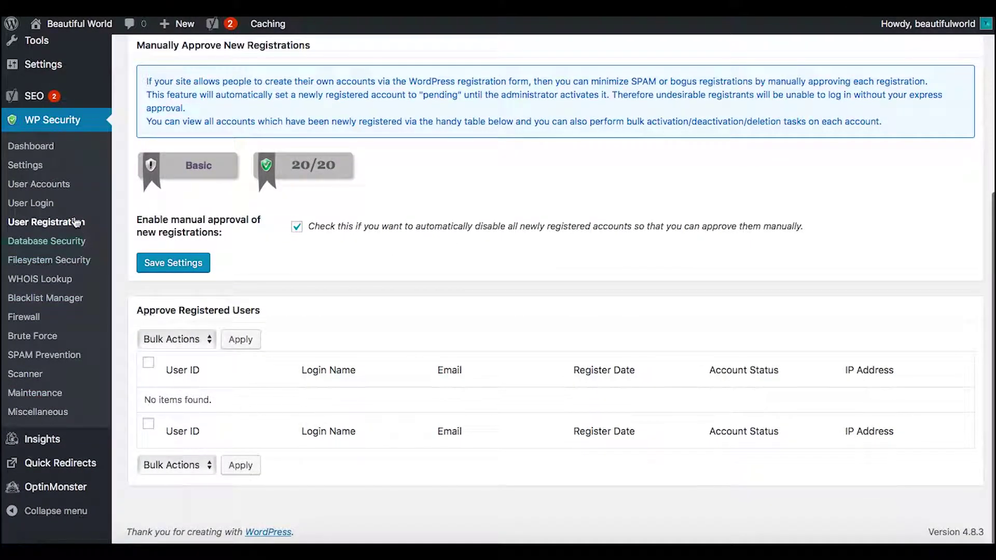
pyautogui.scroll(2, 37, 156)
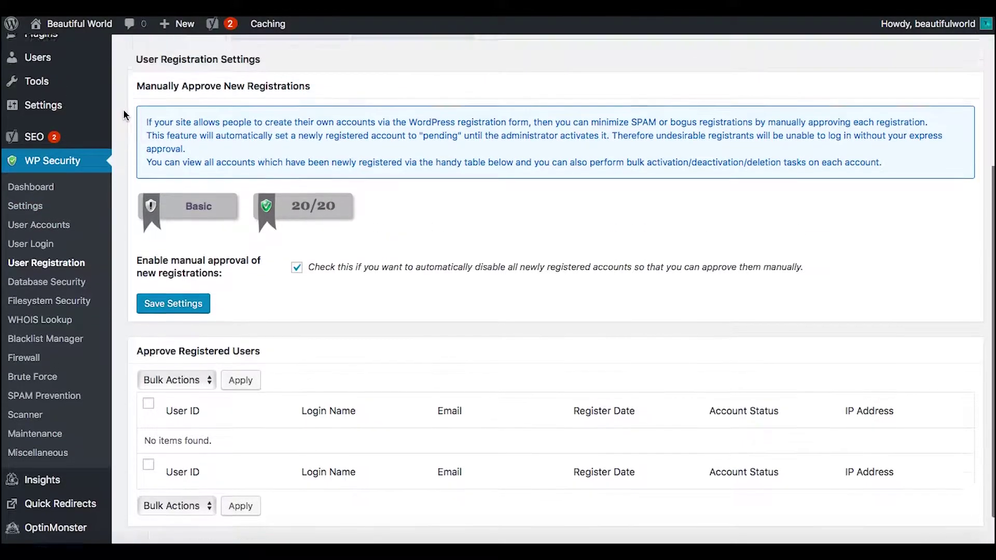
# View the All Users list with beautifulworld as Administrator and clientlogin as Contributor
pyautogui.moveTo(48, 88)
pyautogui.click(148, 84)
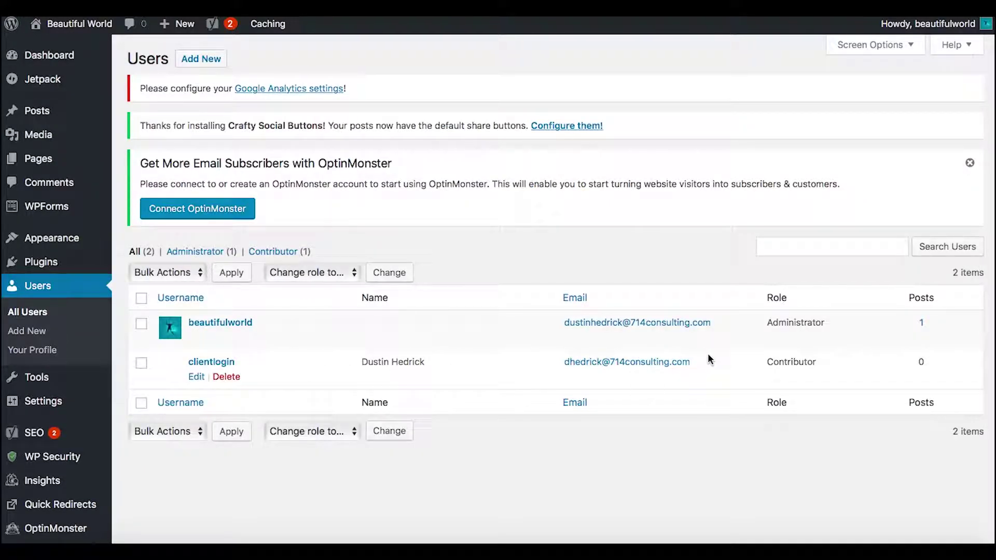
pyautogui.moveTo(224, 373)
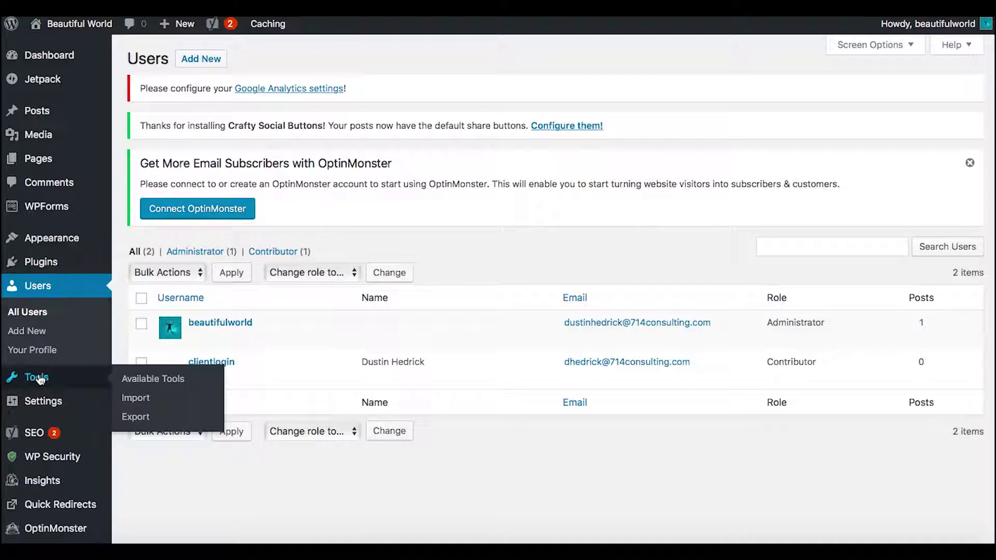
pyautogui.moveTo(55, 458)
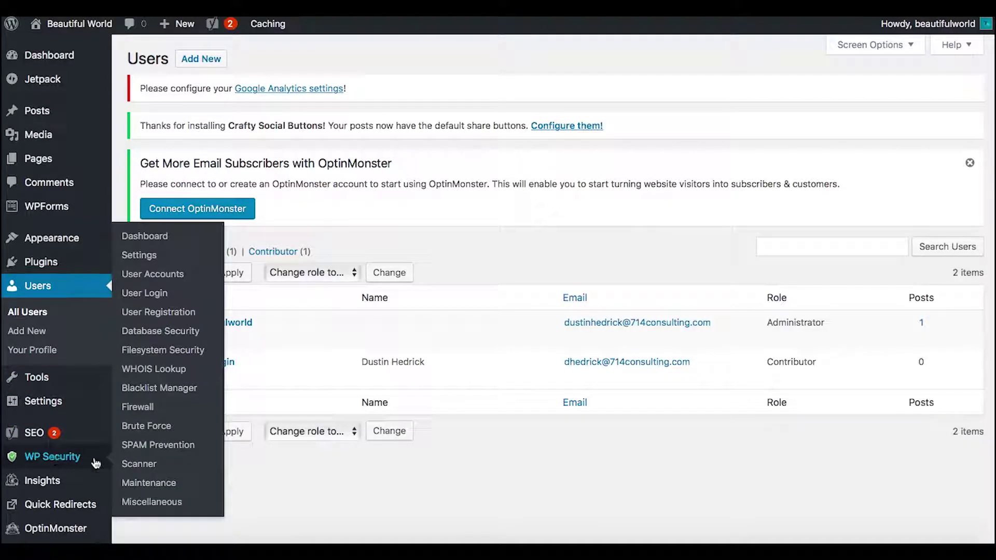
# Scroll through WP Security's User Login settings to review them
pyautogui.click(150, 292)
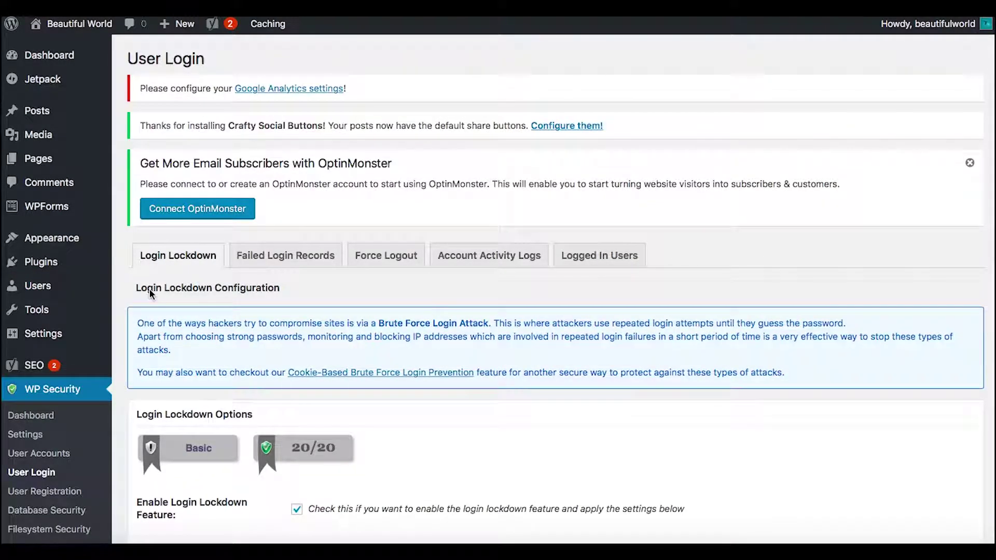
pyautogui.scroll(-6, 413, 326)
pyautogui.scroll(4, 413, 325)
pyautogui.scroll(3, 414, 326)
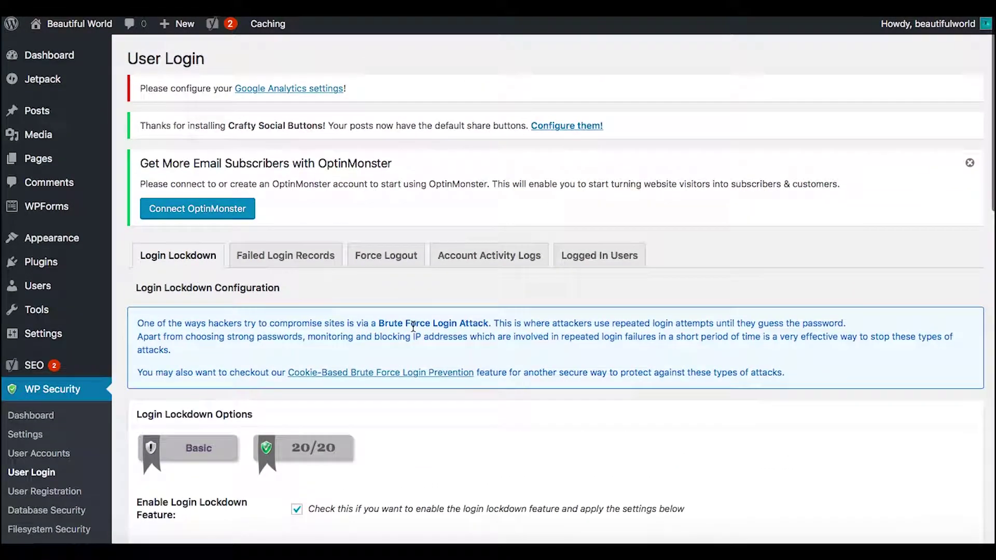
pyautogui.scroll(-10, 534, 459)
pyautogui.scroll(-1, 536, 459)
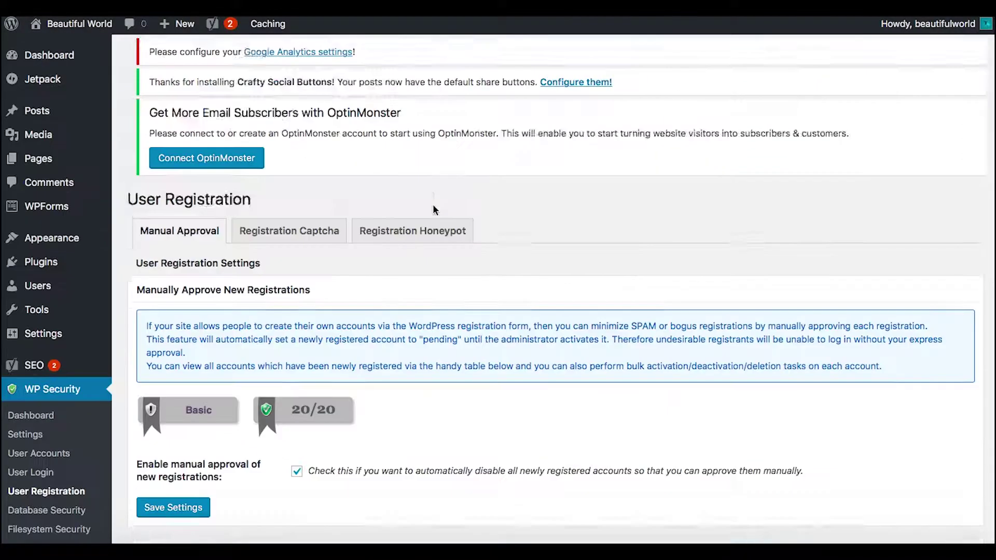
pyautogui.scroll(-7, 433, 204)
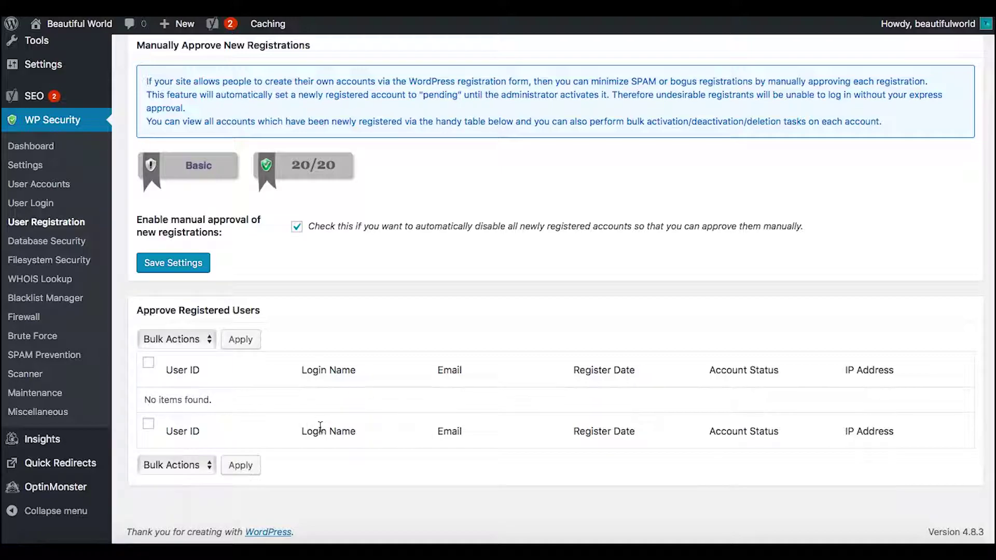
pyautogui.scroll(5, 322, 426)
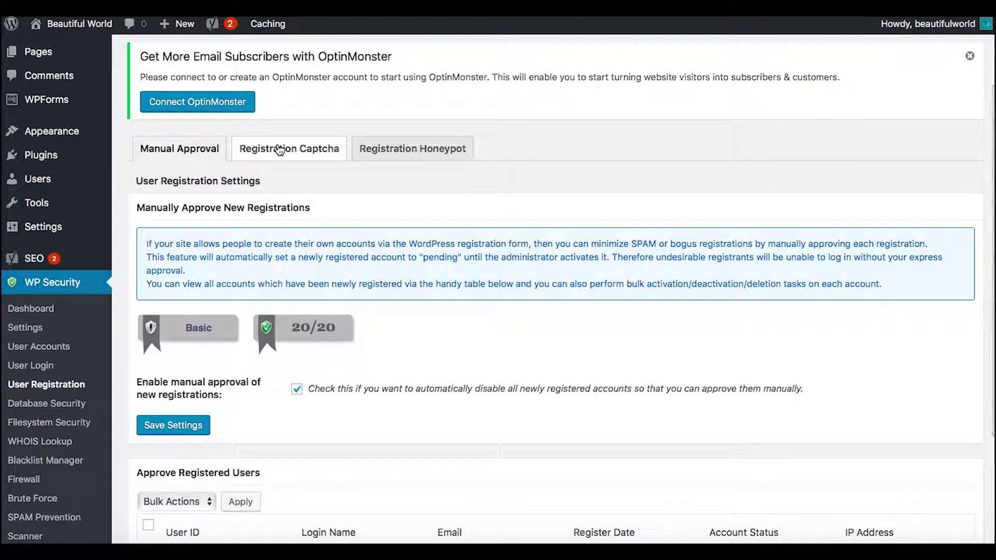
# Enable the registration page captcha on the Registration Captcha tab and save, scoring 20/20
pyautogui.click(279, 149)
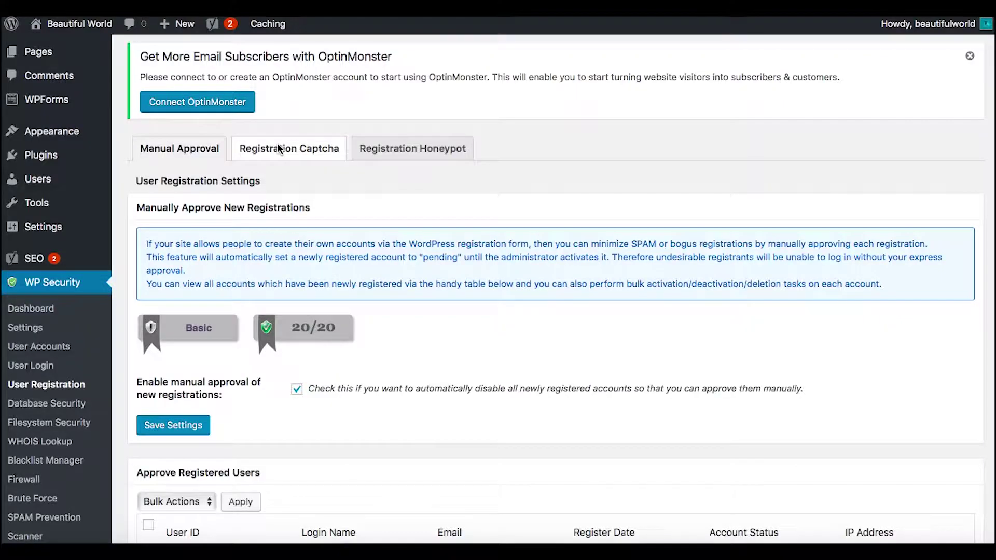
pyautogui.scroll(-3, 506, 285)
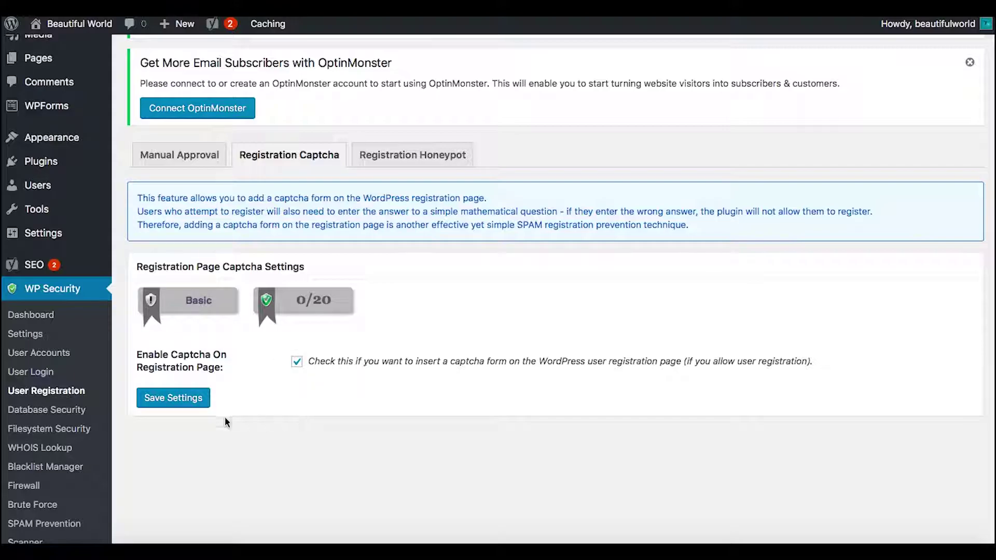
pyautogui.click(180, 404)
pyautogui.scroll(-3, 421, 222)
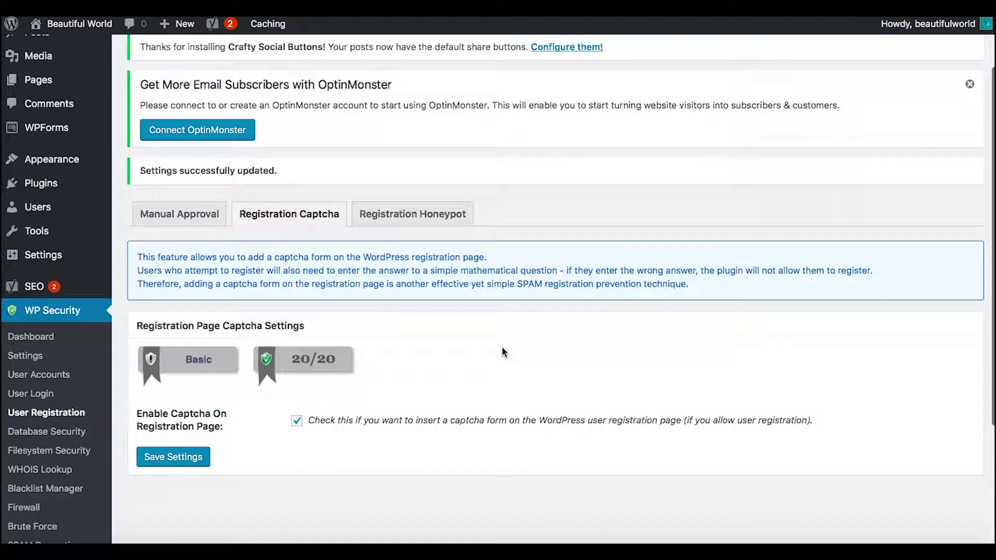
# Tick Enable Honeypot On Registration Page on the Registration Honeypot tab and save it
pyautogui.click(420, 215)
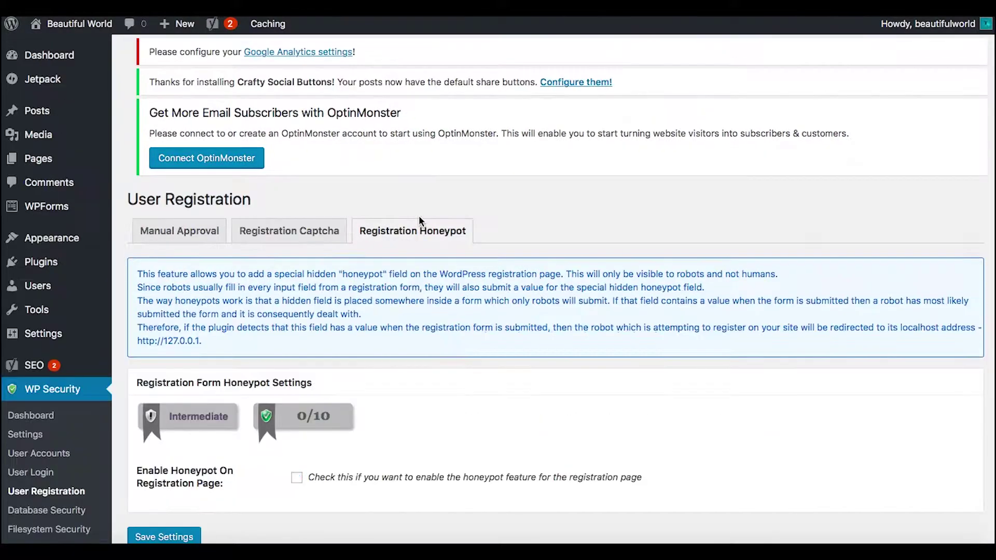
pyautogui.scroll(-4, 419, 216)
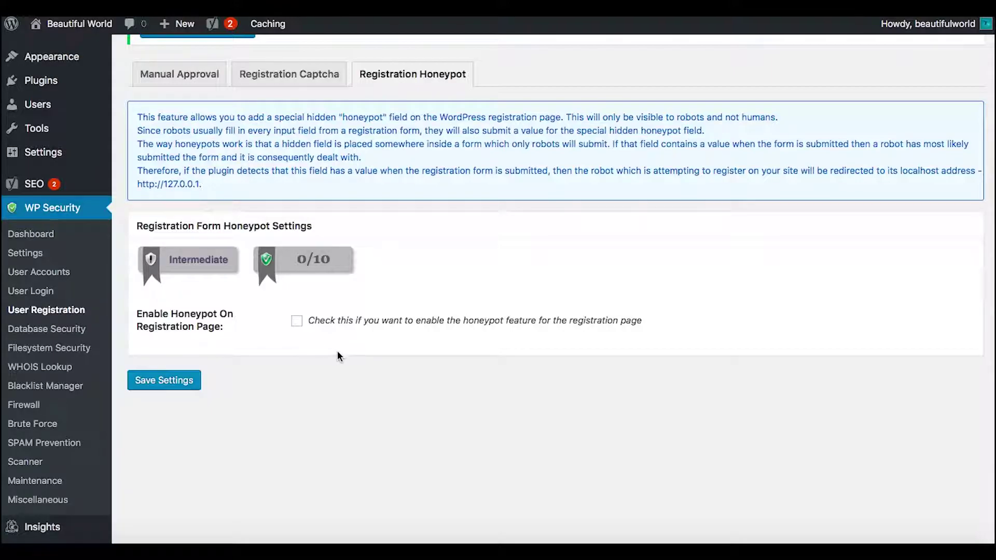
pyautogui.click(297, 322)
pyautogui.click(167, 388)
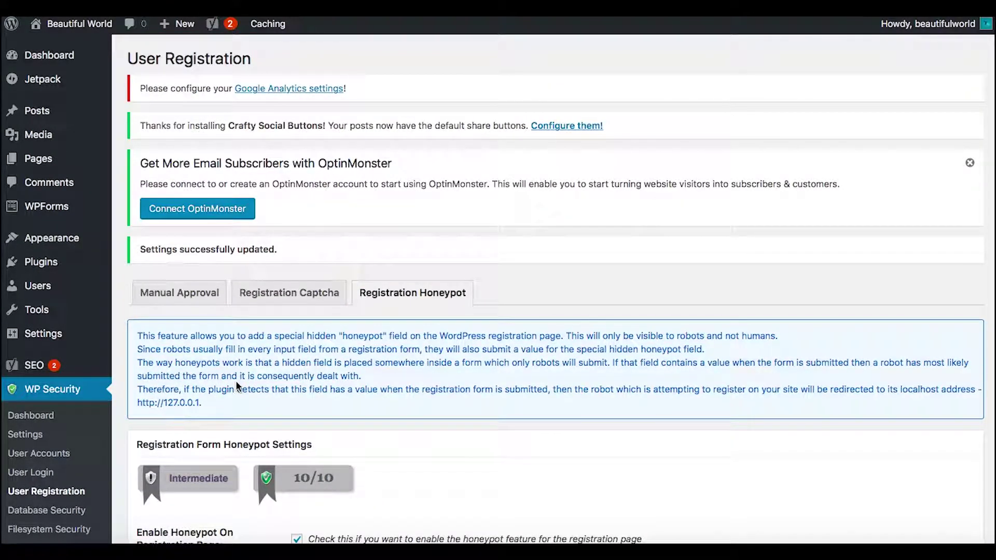
pyautogui.scroll(-3, 236, 381)
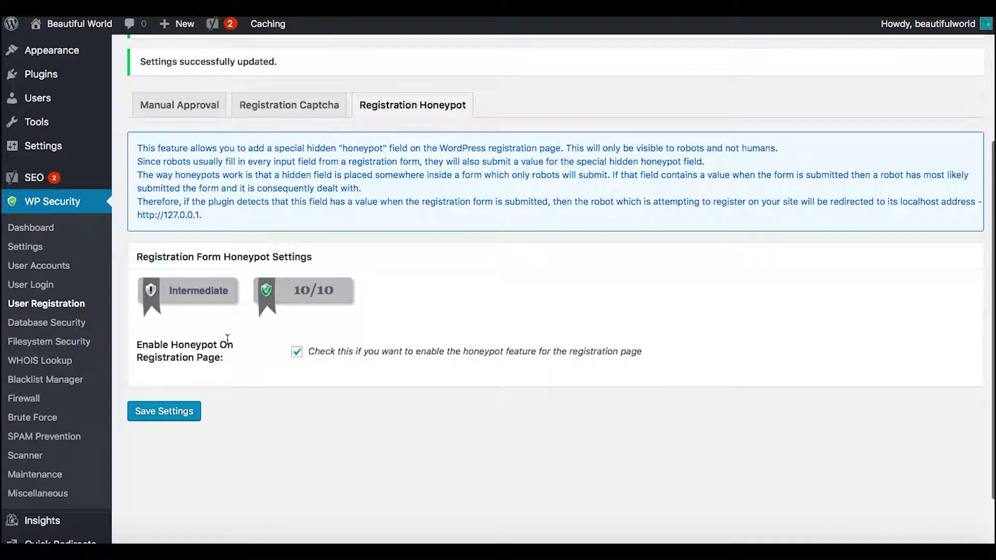
# Change the database table prefix from wp_ to a random 6-character prefix (yhozq_) and reload to confirm
pyautogui.click(69, 327)
pyautogui.scroll(-2, 359, 311)
pyautogui.scroll(-2, 359, 309)
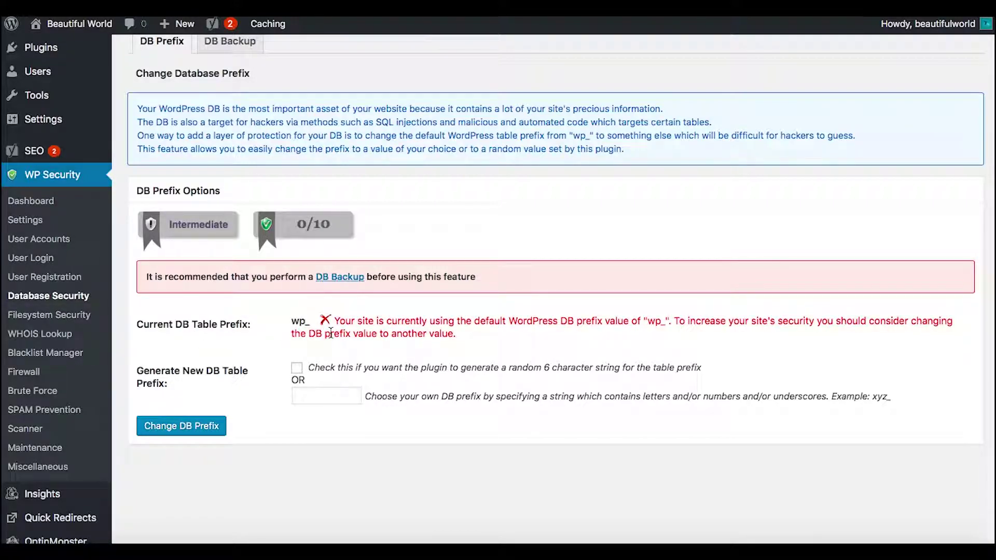
pyautogui.scroll(1, 330, 333)
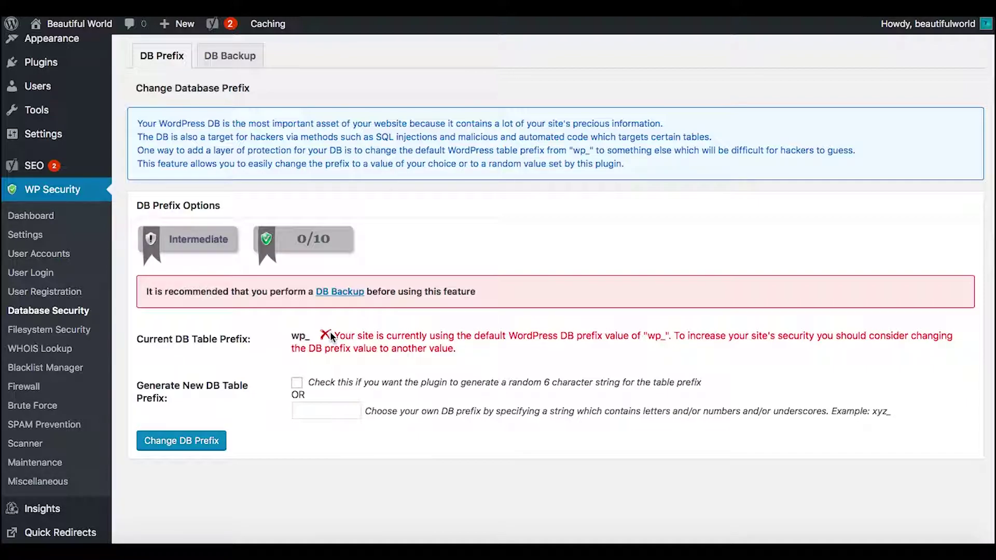
pyautogui.click(297, 383)
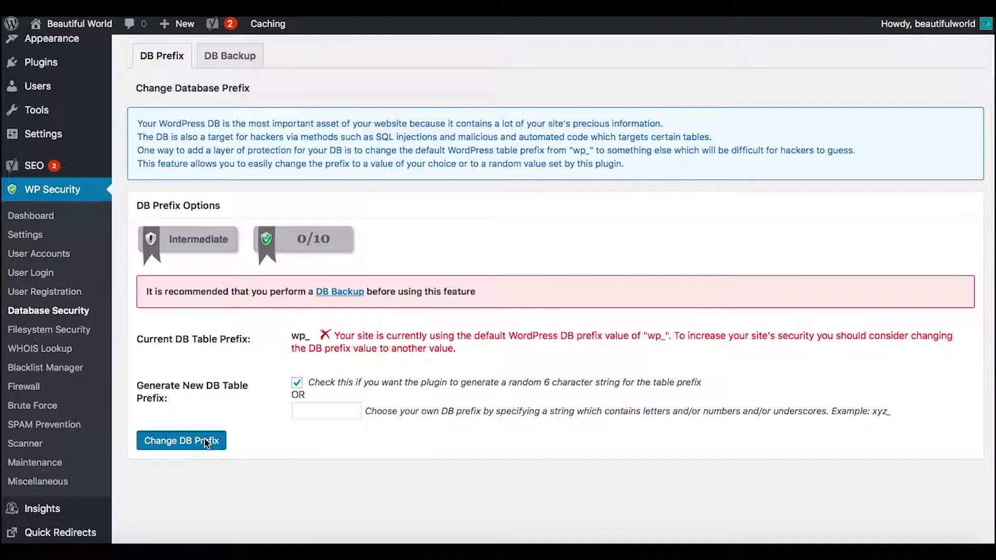
pyautogui.click(206, 442)
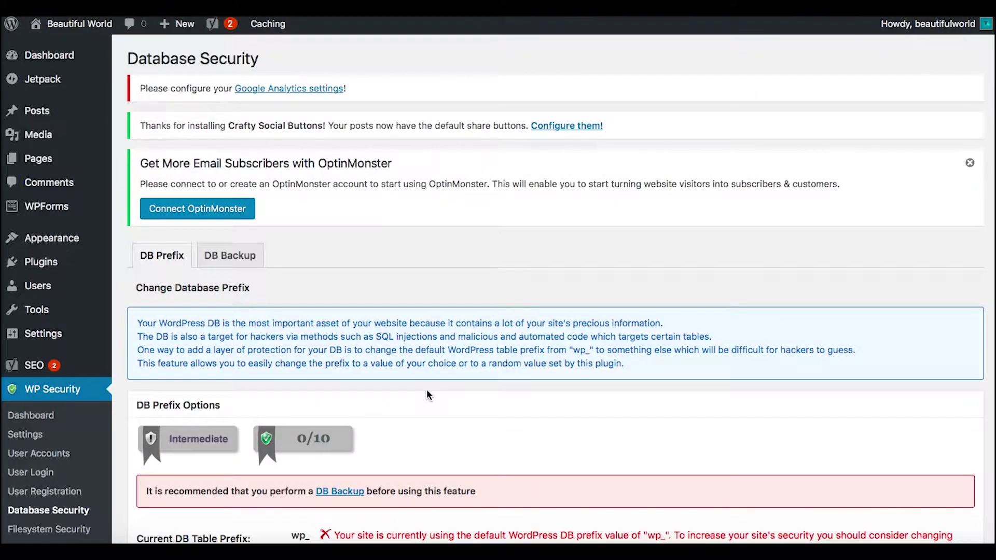
pyautogui.scroll(-4, 427, 394)
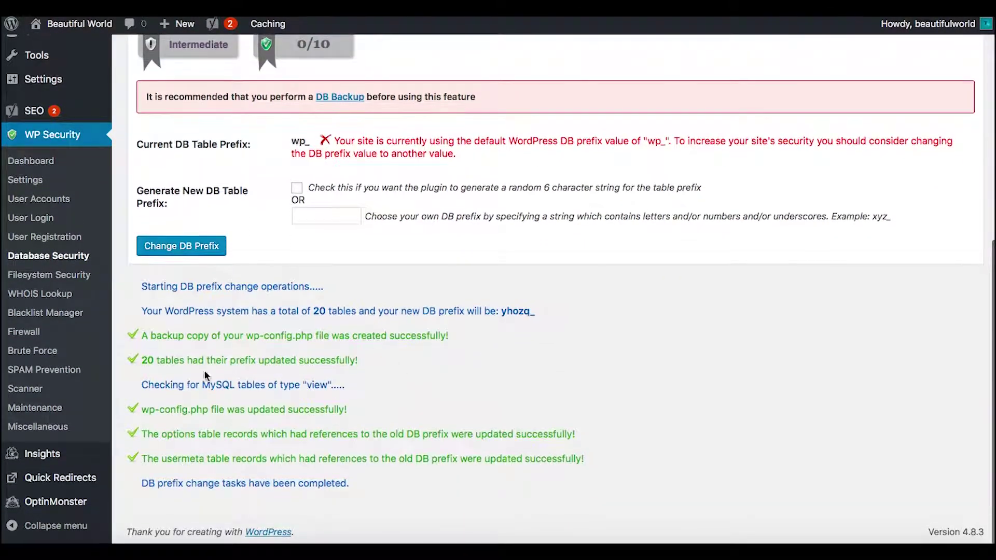
pyautogui.scroll(1, 477, 322)
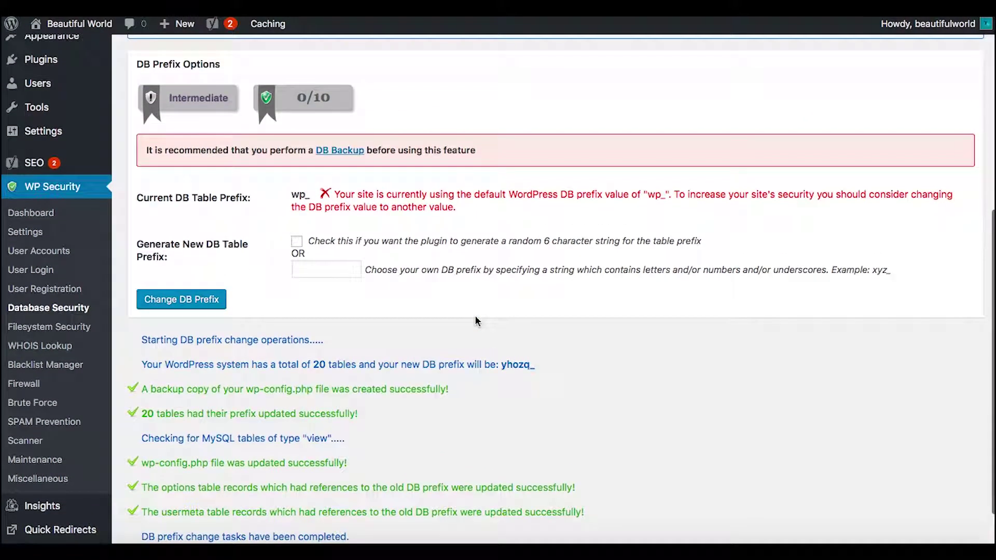
pyautogui.click(30, 310)
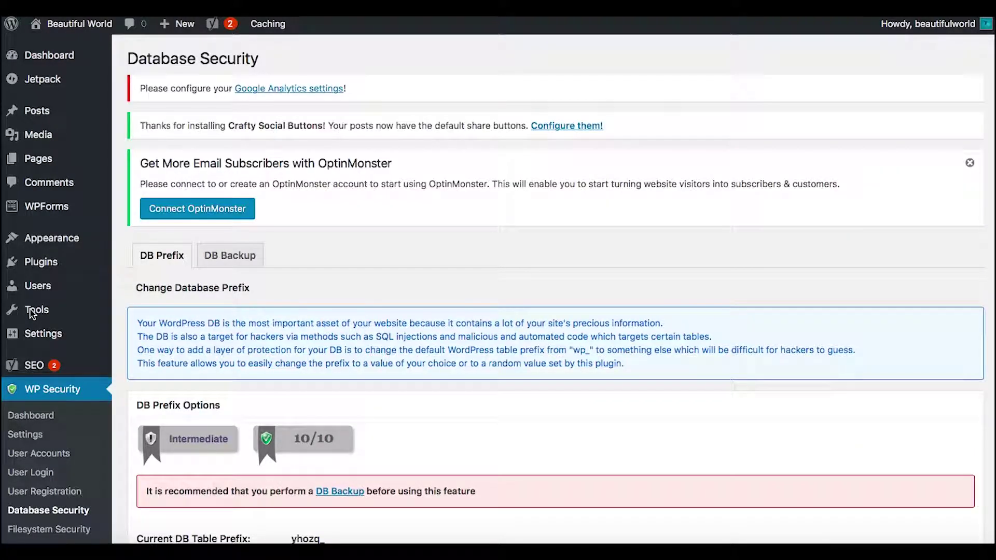
pyautogui.scroll(-4, 431, 335)
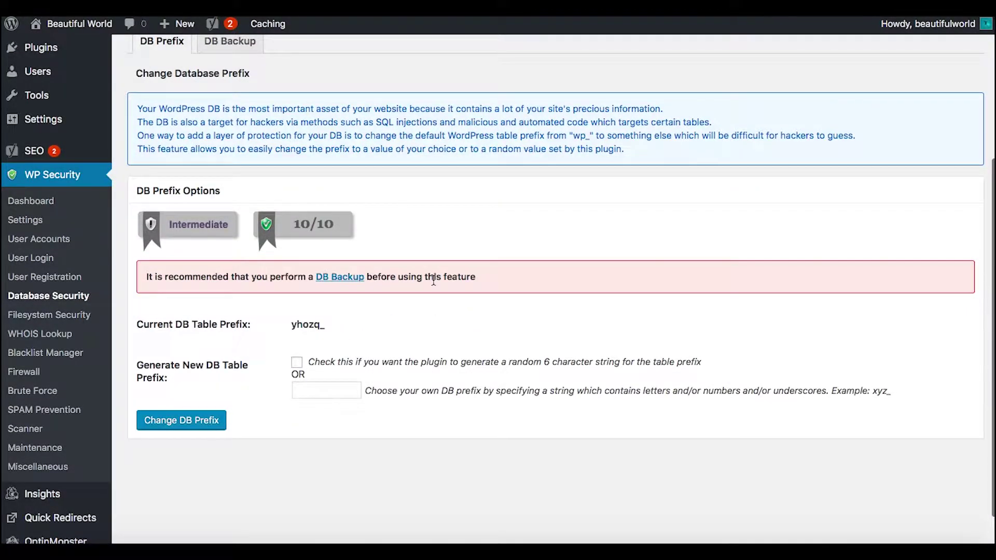
pyautogui.scroll(2, 435, 285)
# Save DB Backup settings with automated backups every 4 weeks, keeping 2 backup files
pyautogui.click(215, 104)
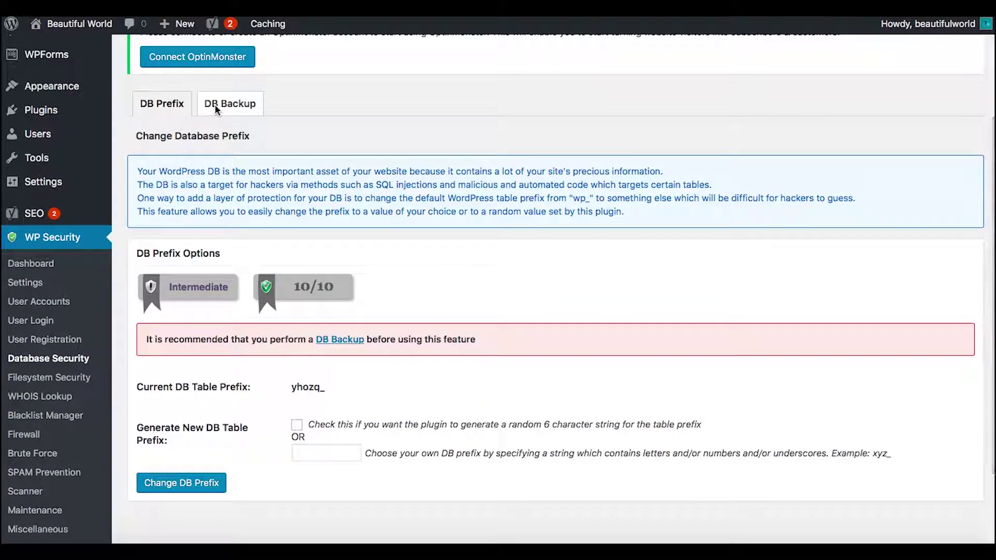
pyautogui.scroll(-5, 460, 255)
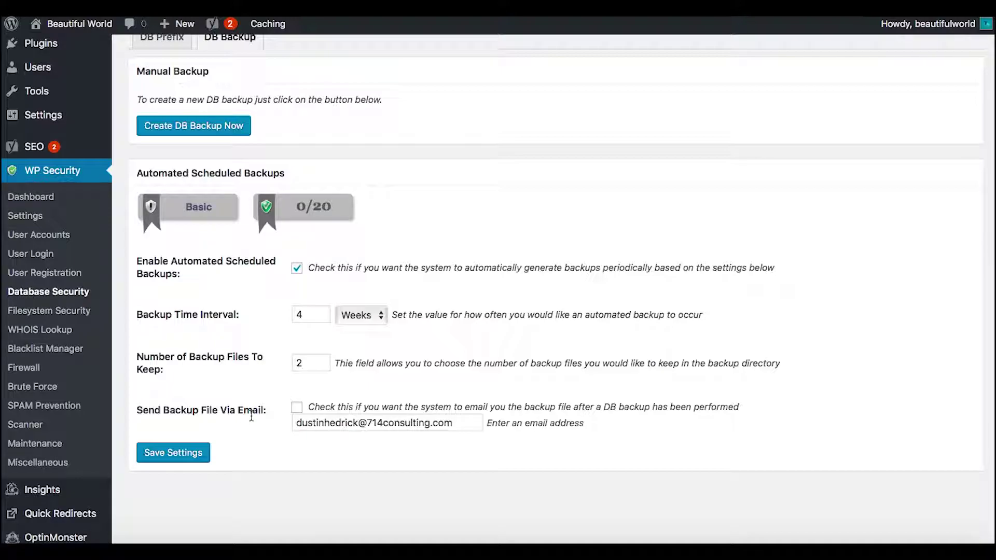
pyautogui.click(299, 411)
pyautogui.click(187, 464)
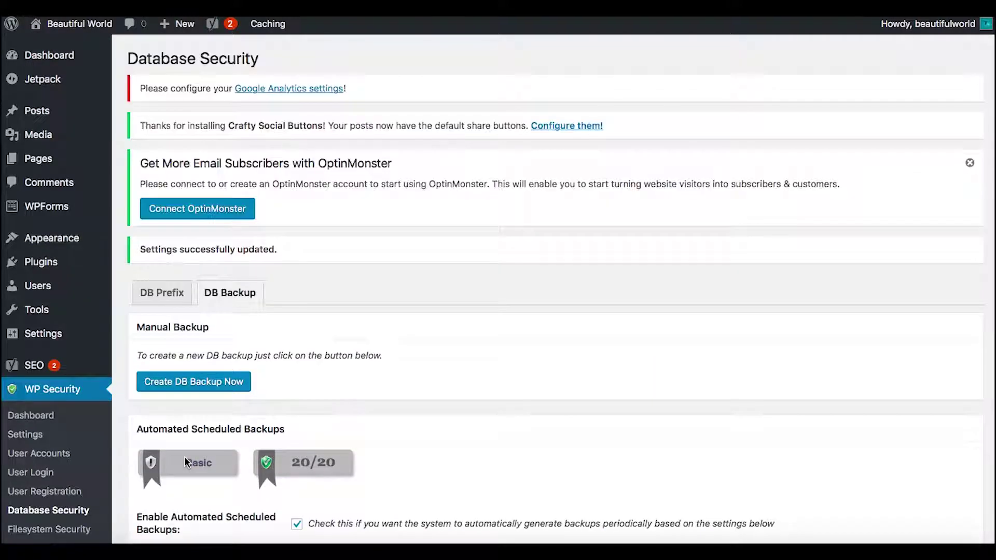
pyautogui.scroll(-5, 185, 457)
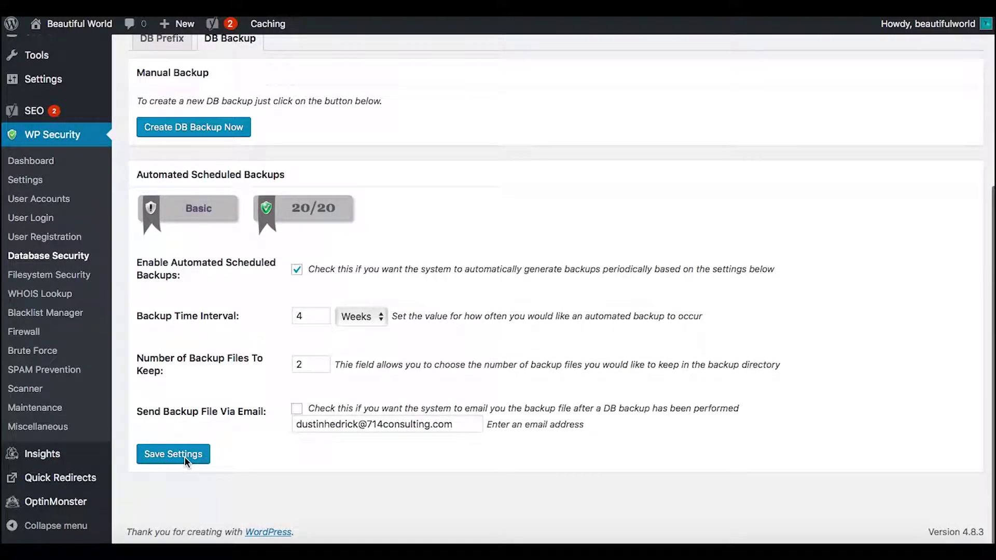
# Apply the recommended 0755 permissions to the site root directory under Filesystem Security
pyautogui.click(69, 277)
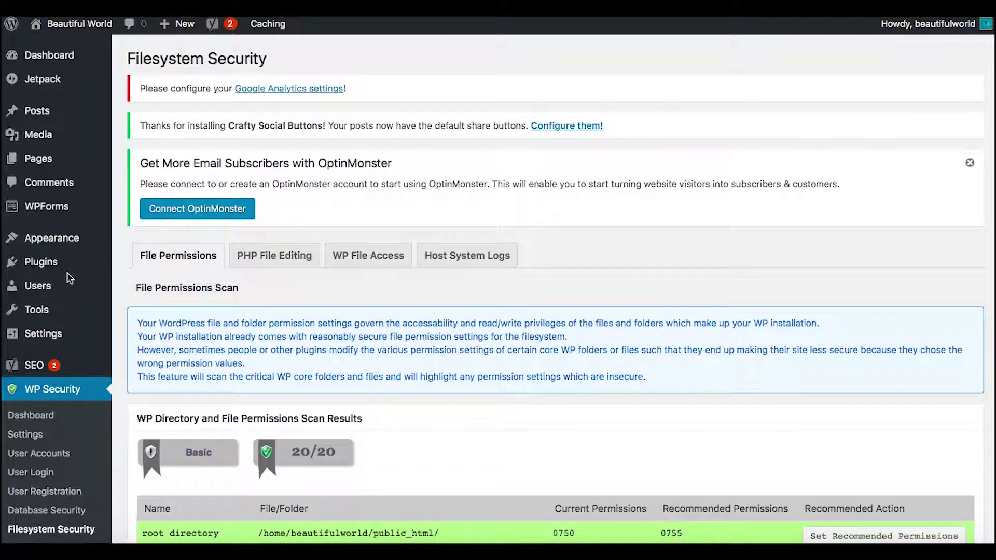
pyautogui.scroll(-6, 156, 310)
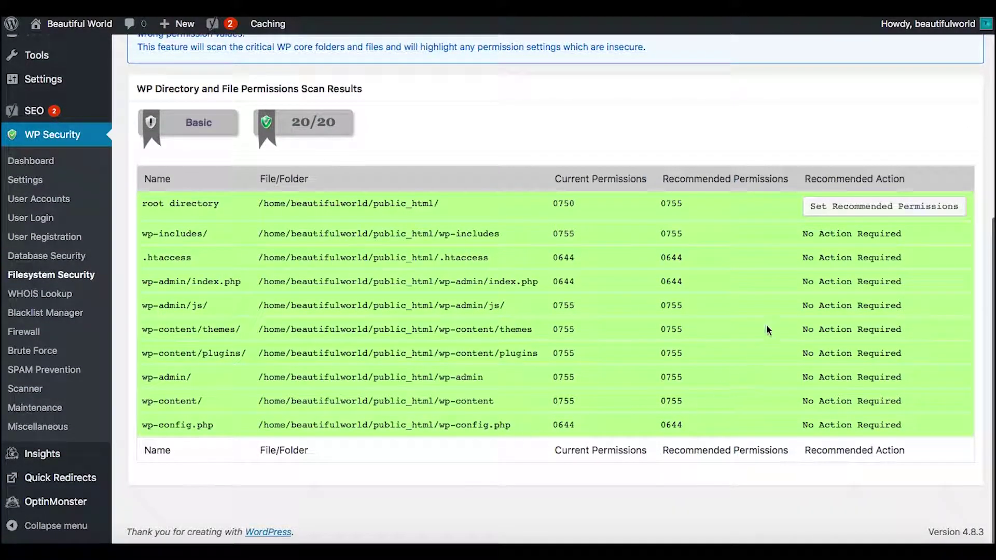
pyautogui.click(891, 208)
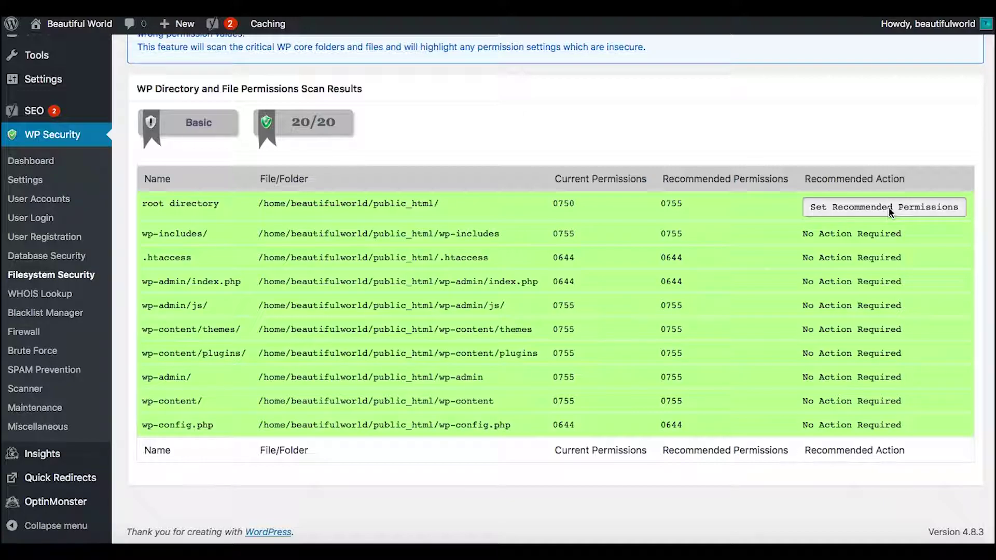
pyautogui.scroll(-5, 889, 207)
pyautogui.scroll(-3, 888, 207)
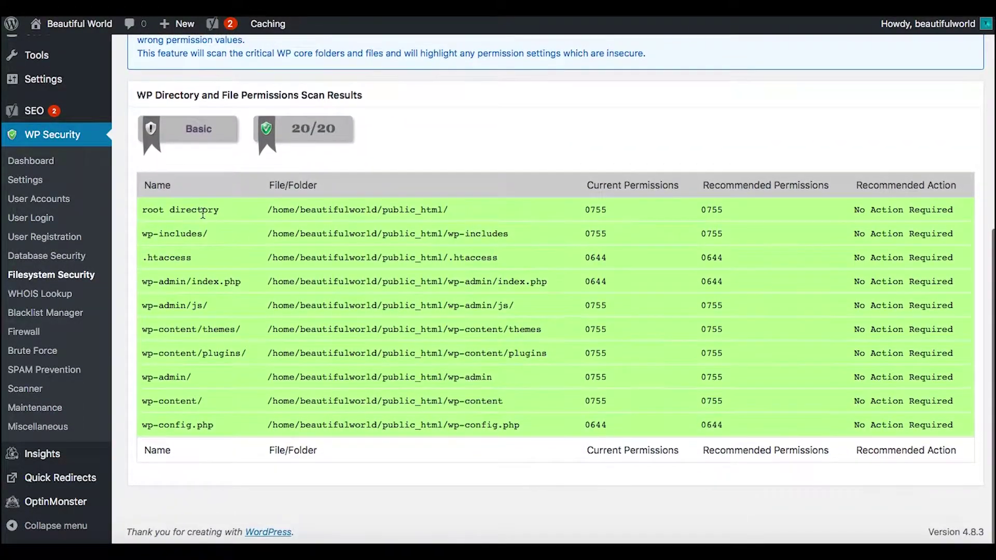
# Move from WHOIS Lookup to Blacklist Manager and review IP and user agent blacklisting, left off
pyautogui.click(58, 294)
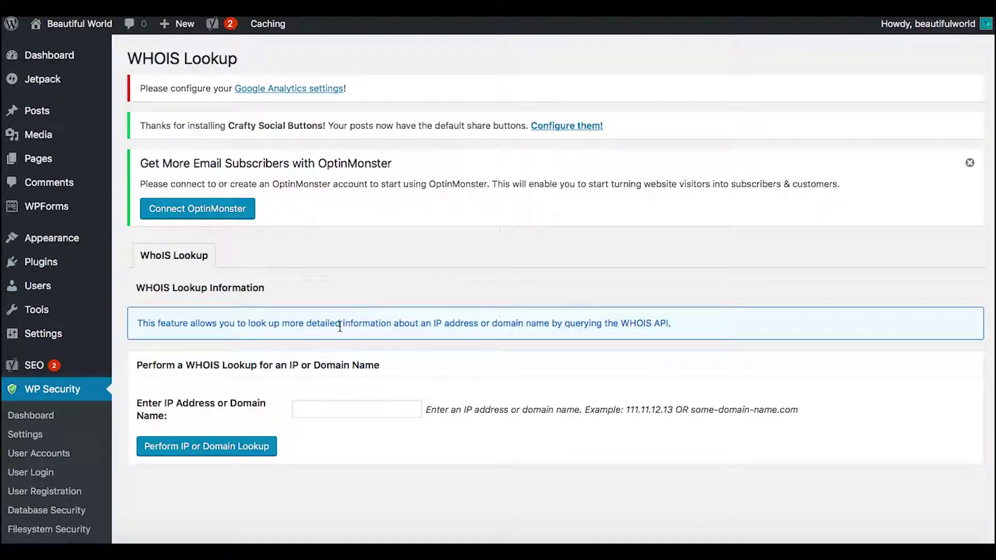
pyautogui.scroll(-5, 500, 331)
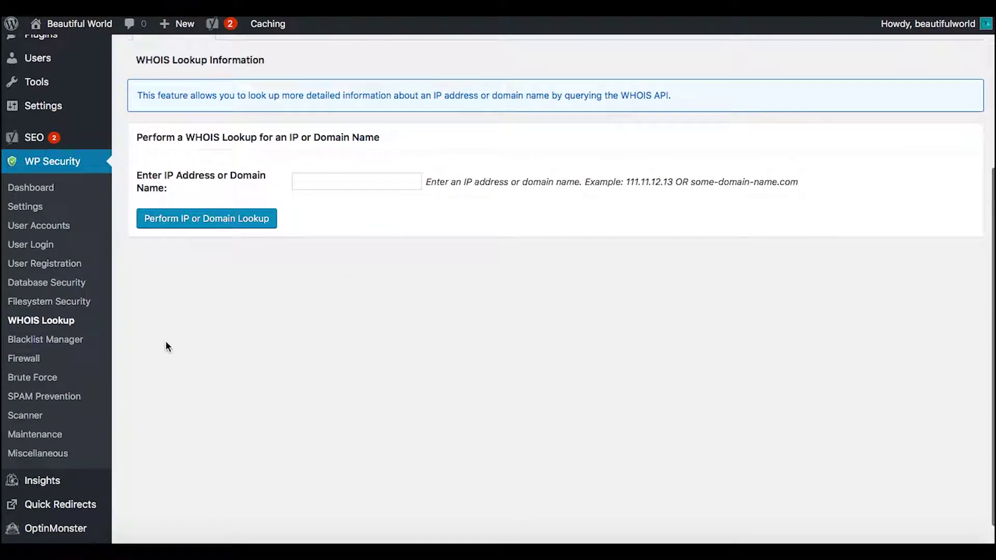
pyautogui.click(69, 344)
pyautogui.scroll(-6, 429, 334)
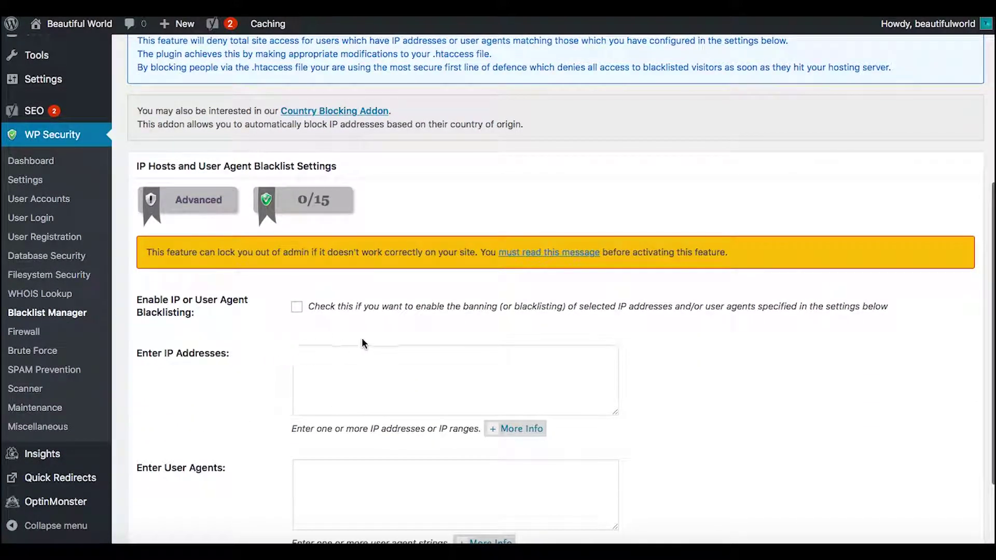
pyautogui.scroll(-1, 363, 345)
pyautogui.scroll(-1, 363, 345)
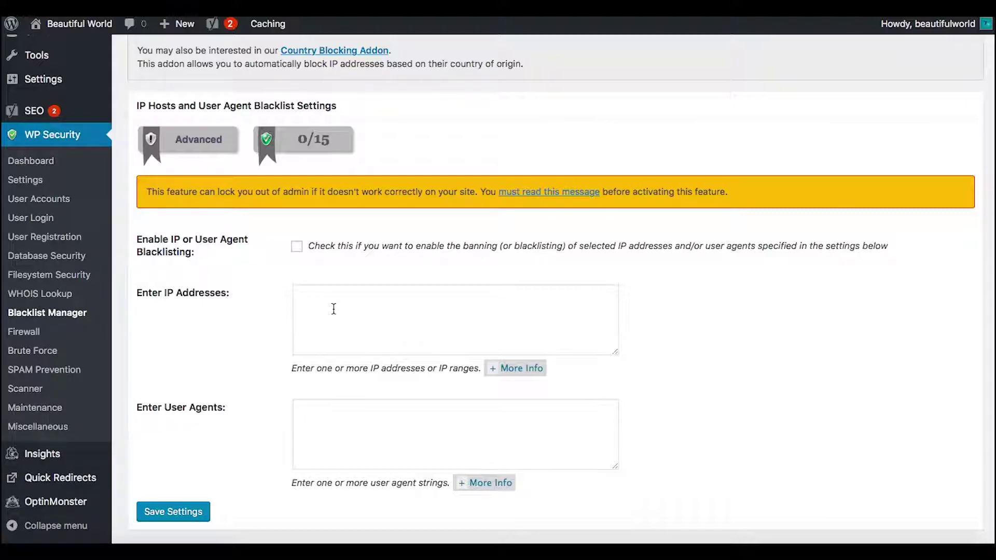
pyautogui.scroll(2, 369, 317)
pyautogui.scroll(-1, 369, 317)
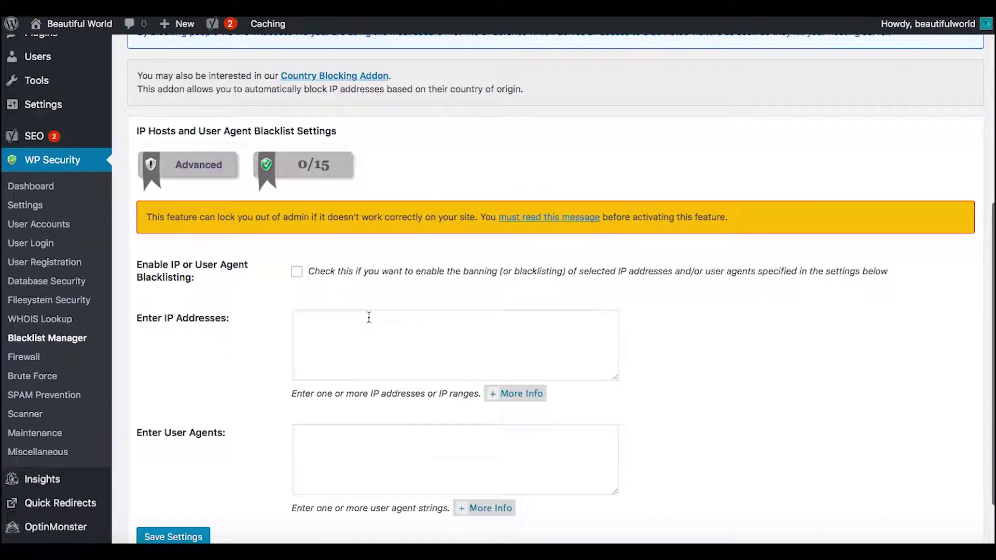
pyautogui.scroll(3, 369, 318)
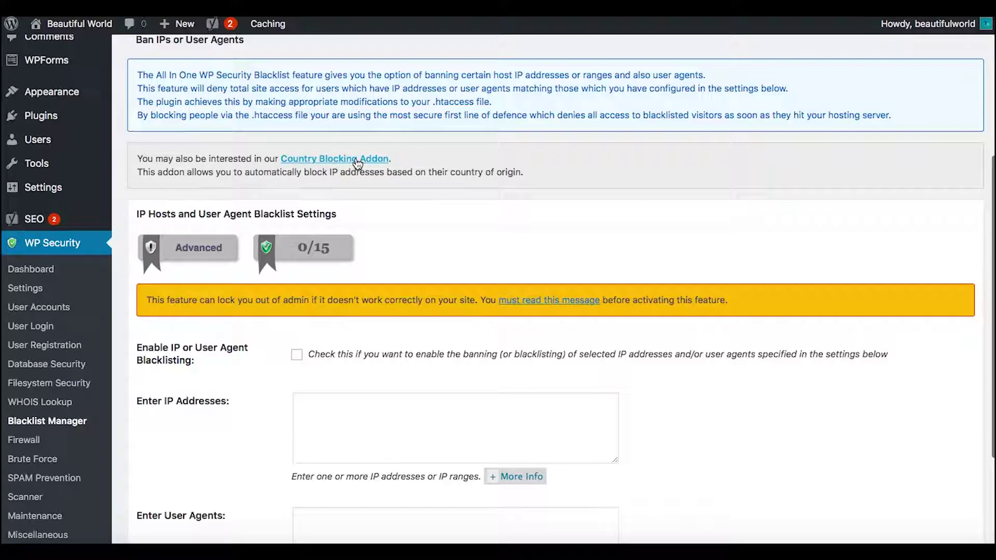
pyautogui.scroll(3, 364, 212)
pyautogui.scroll(-5, 364, 211)
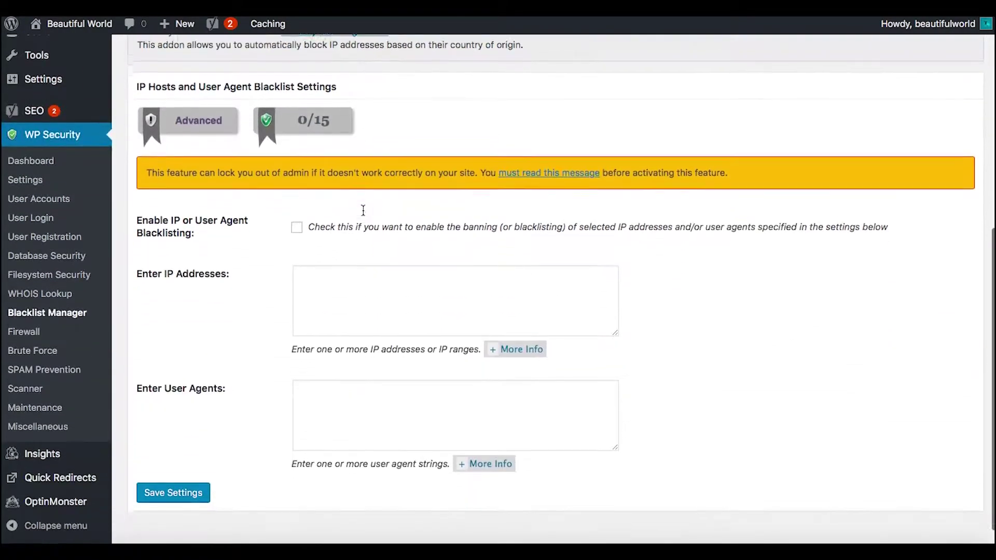
# On the Firewall page, tick Enable Basic Firewall Protection
pyautogui.click(25, 334)
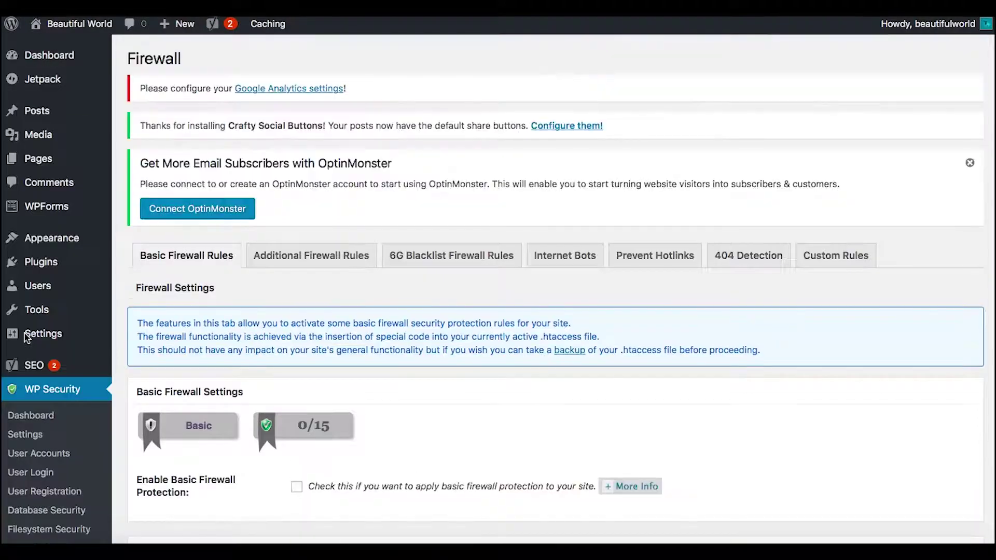
pyautogui.scroll(-2, 528, 379)
pyautogui.scroll(-2, 529, 379)
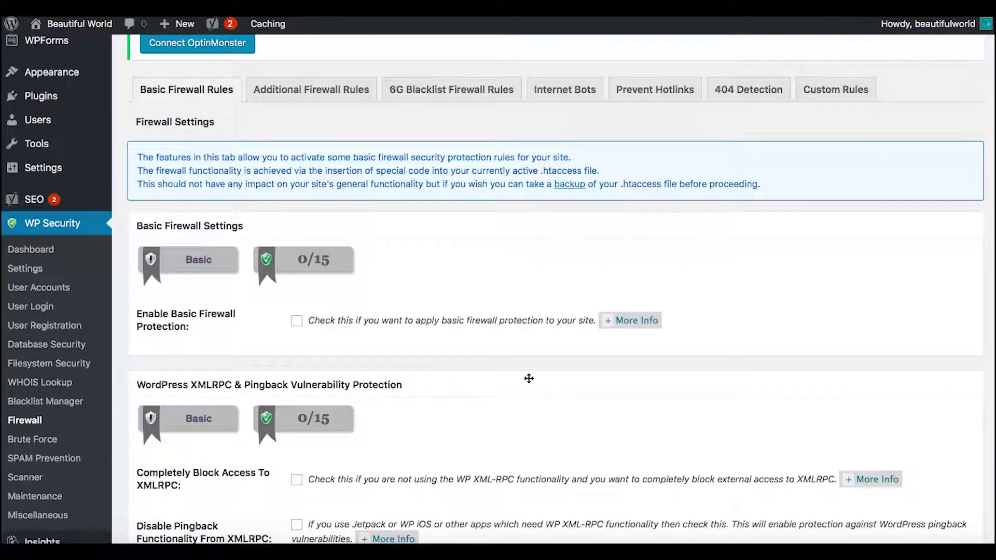
pyautogui.scroll(-2, 529, 379)
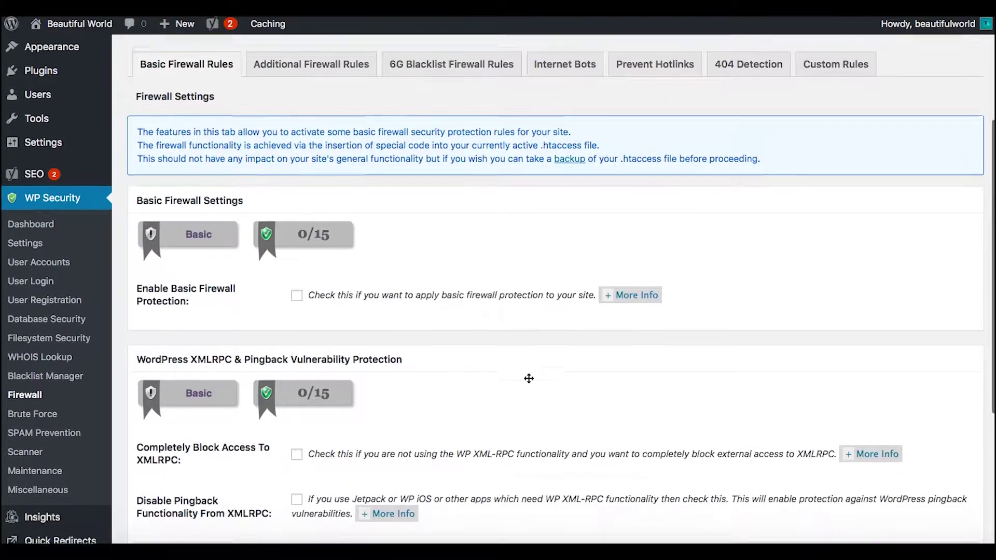
pyautogui.click(296, 238)
pyautogui.scroll(-2, 426, 312)
pyautogui.scroll(-1, 427, 312)
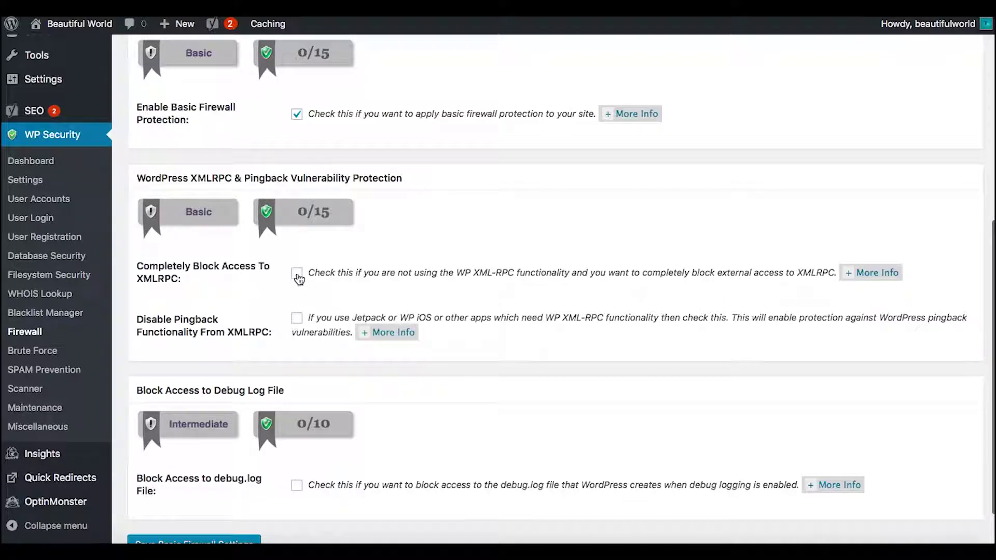
pyautogui.scroll(-1, 420, 292)
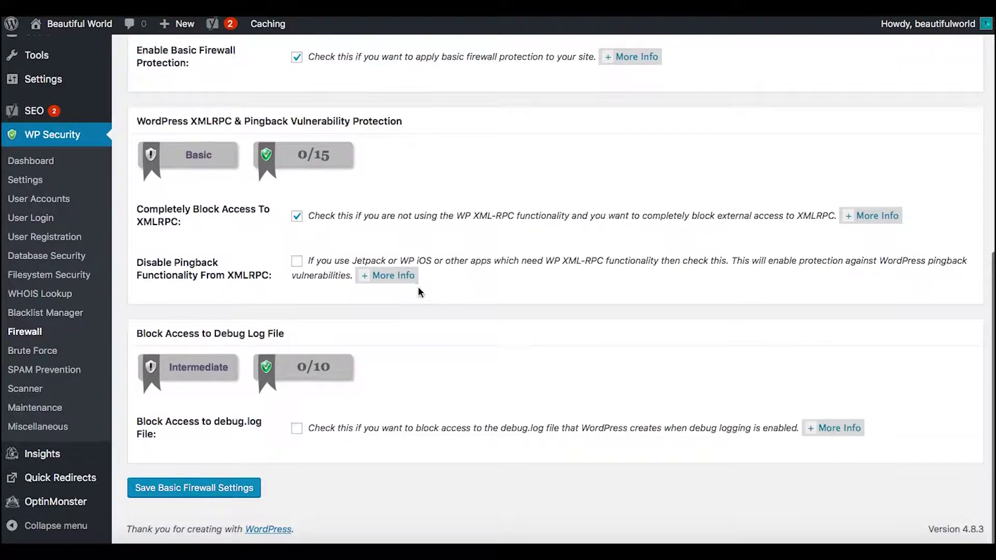
# Block debug.log access, disable XMLRPC pingbacks, untick full XMLRPC blocking, and save
pyautogui.click(296, 431)
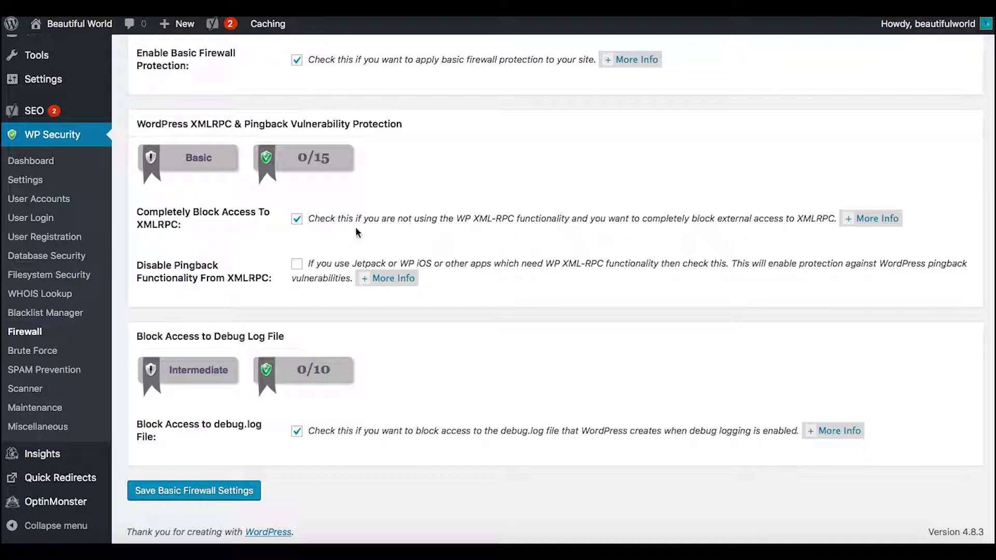
pyautogui.click(297, 265)
pyautogui.click(297, 220)
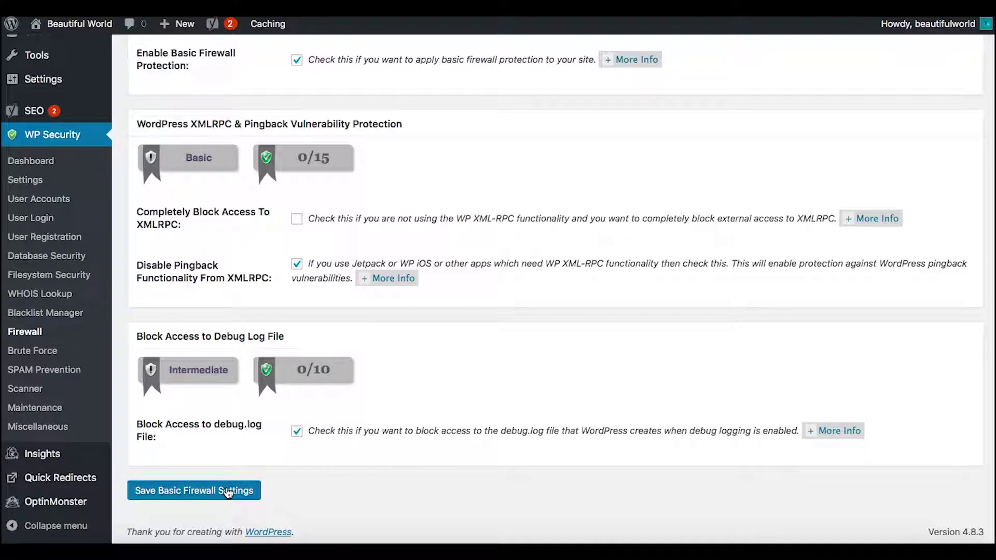
pyautogui.click(229, 491)
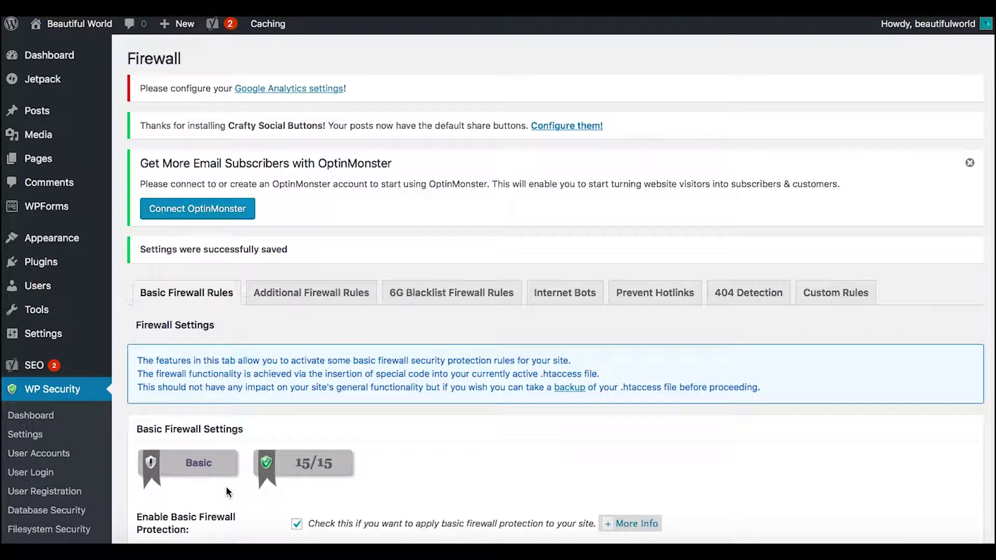
pyautogui.scroll(-1, 415, 303)
pyautogui.scroll(-8, 415, 303)
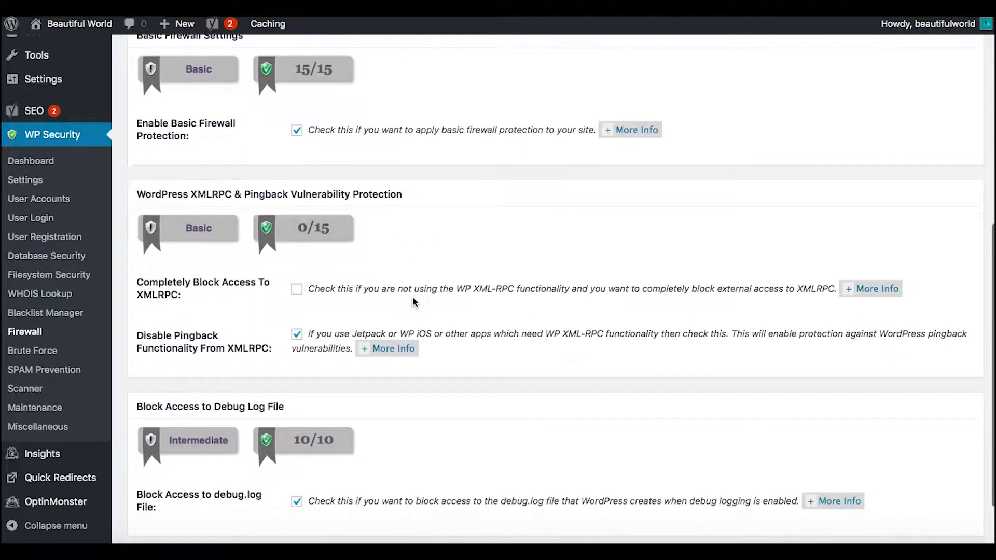
pyautogui.scroll(4, 414, 299)
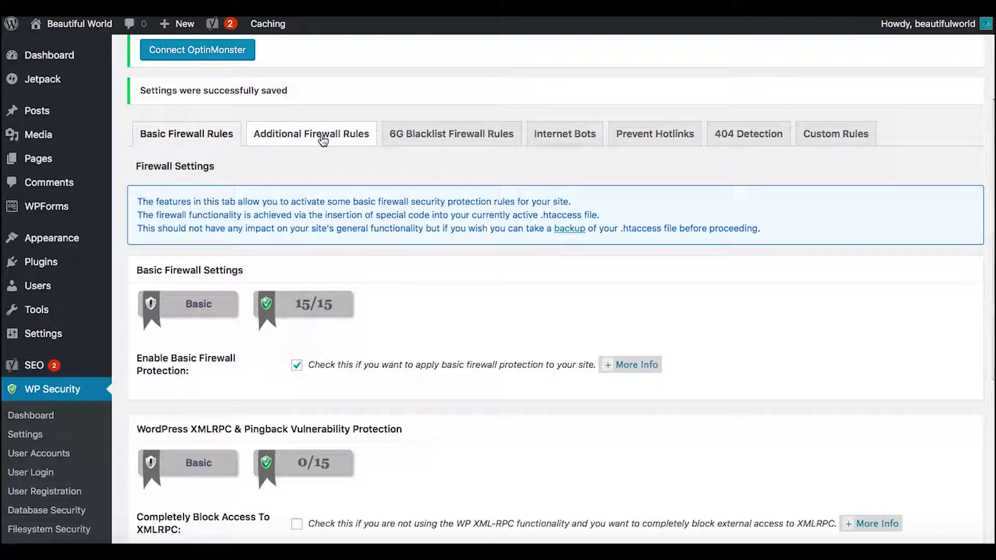
# Tick index views, trace/track, proxy comments, bad query strings and character filter rules, then save
pyautogui.click(322, 137)
pyautogui.scroll(-5, 395, 327)
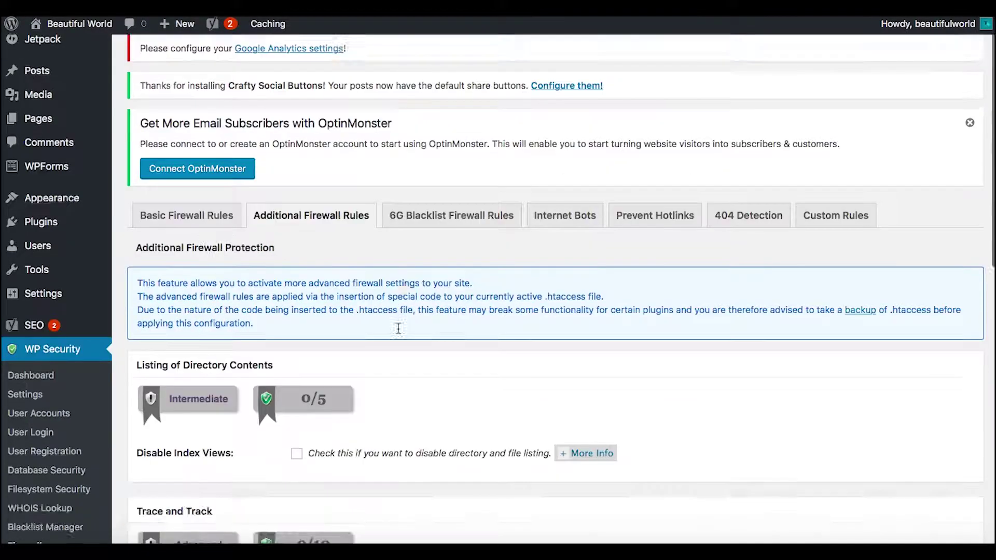
pyautogui.click(297, 240)
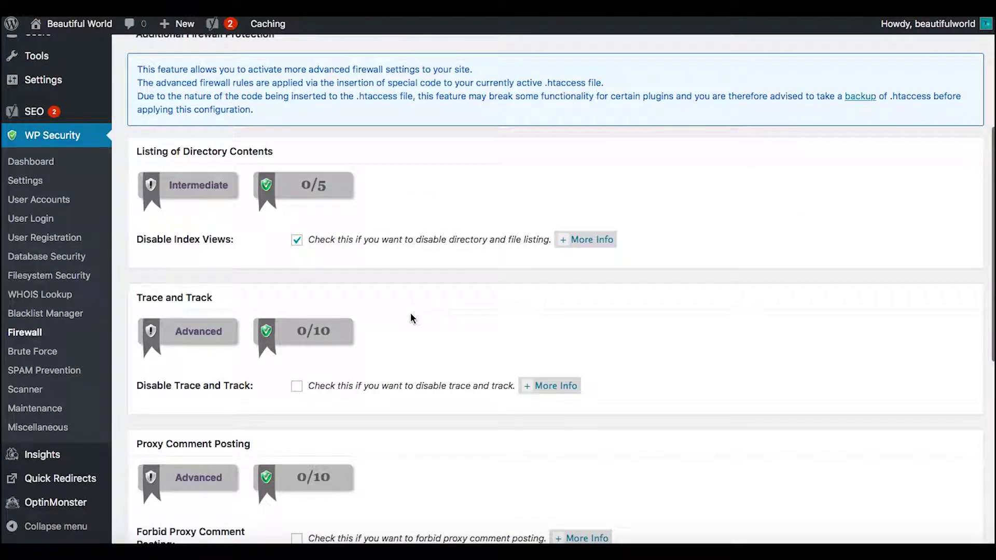
pyautogui.scroll(-3, 412, 318)
pyautogui.click(297, 263)
pyautogui.scroll(-3, 406, 343)
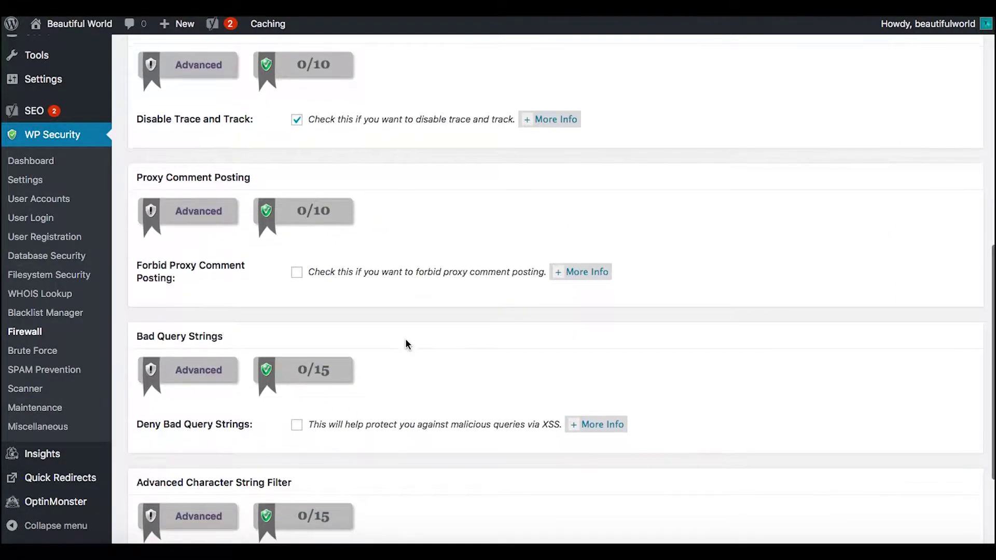
pyautogui.click(297, 278)
pyautogui.scroll(-3, 425, 338)
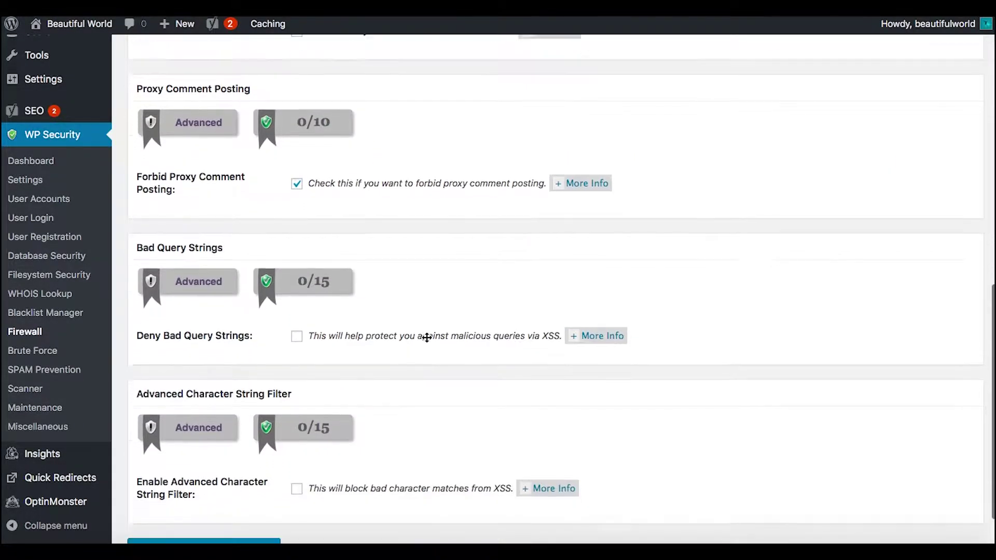
pyautogui.click(296, 280)
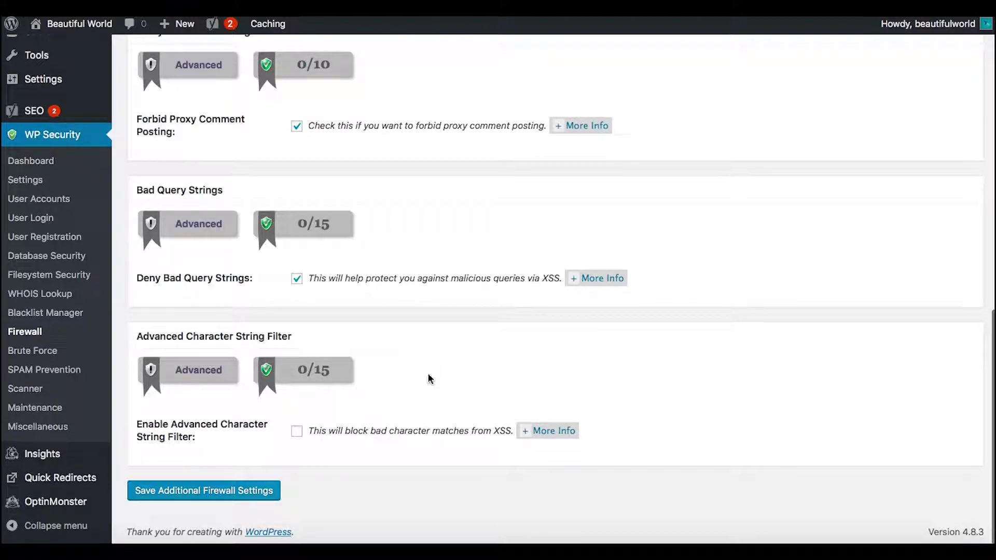
pyautogui.click(297, 433)
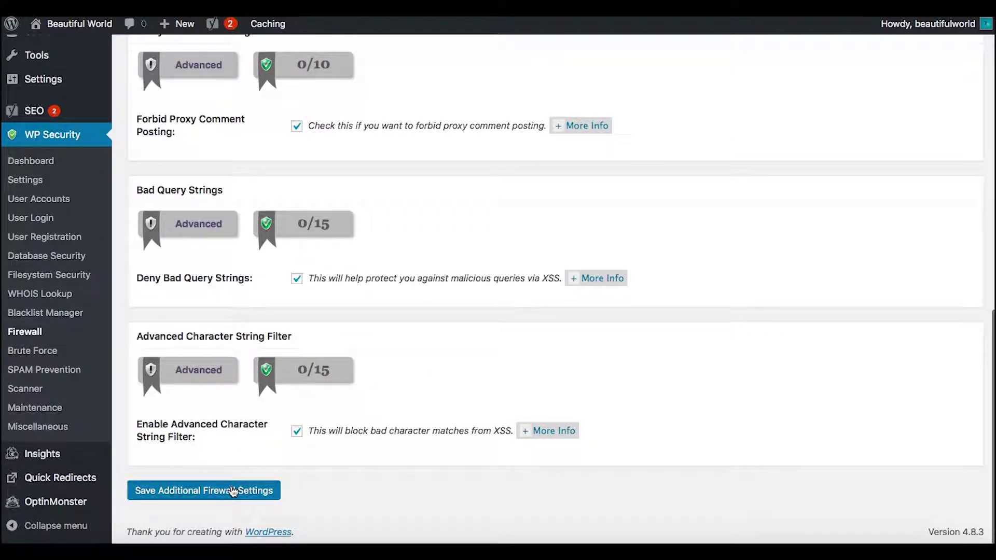
pyautogui.click(233, 491)
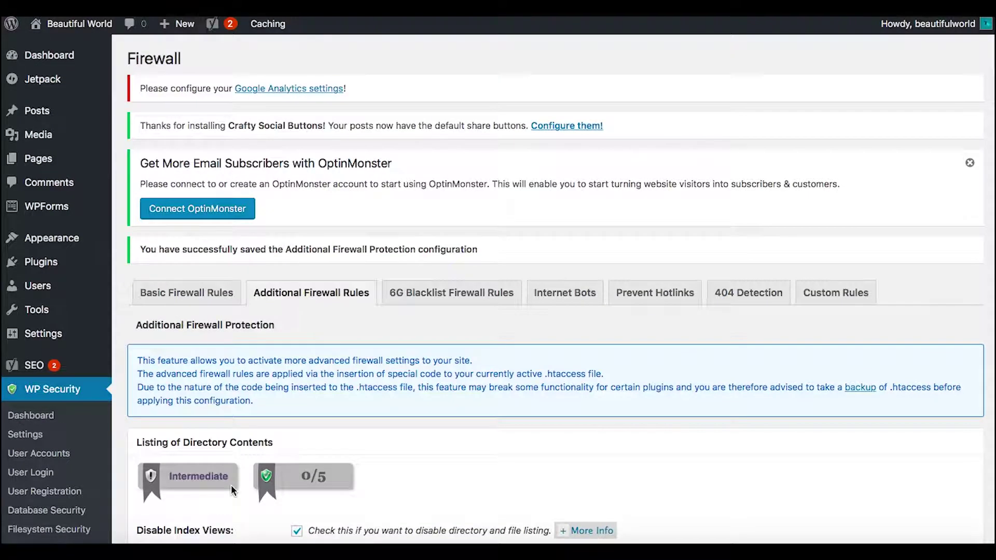
pyautogui.scroll(-3, 429, 409)
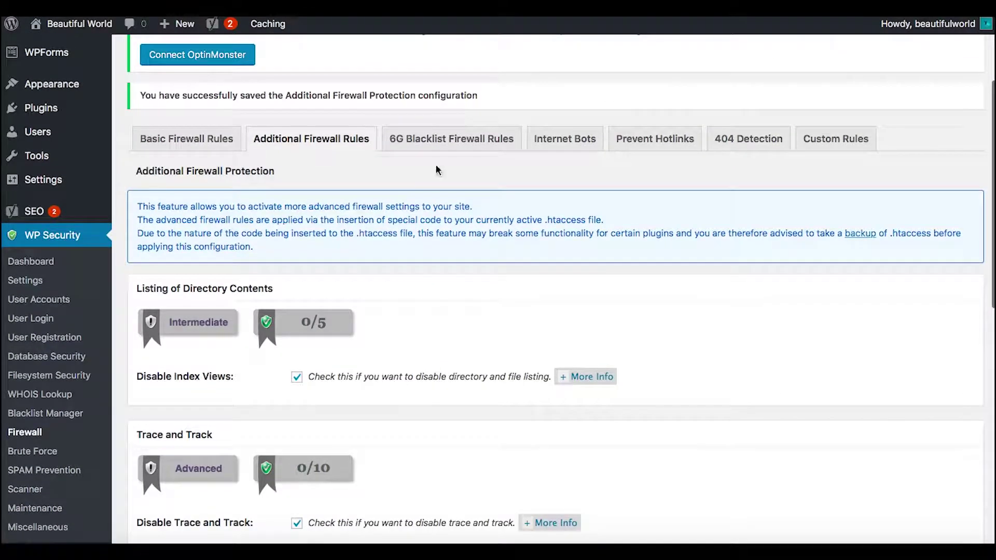
# Enable both 6G and legacy 5G blacklist firewall protection and save them
pyautogui.click(442, 145)
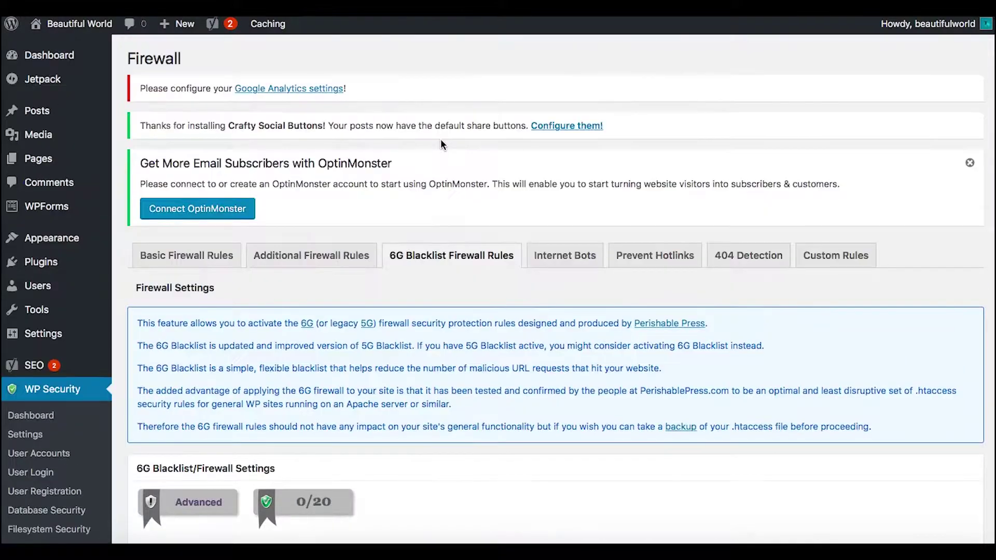
pyautogui.scroll(-5, 488, 300)
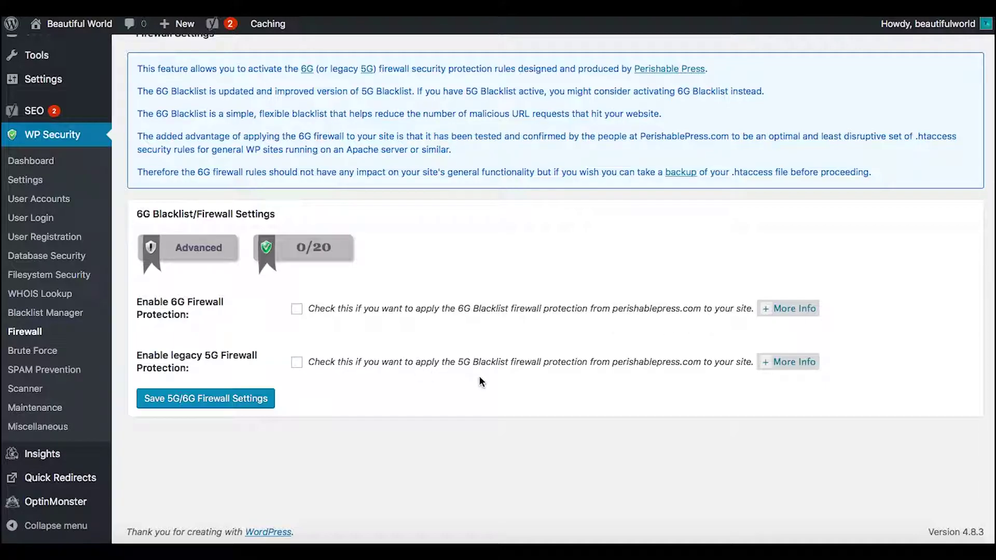
pyautogui.click(298, 310)
pyautogui.click(298, 362)
pyautogui.click(255, 402)
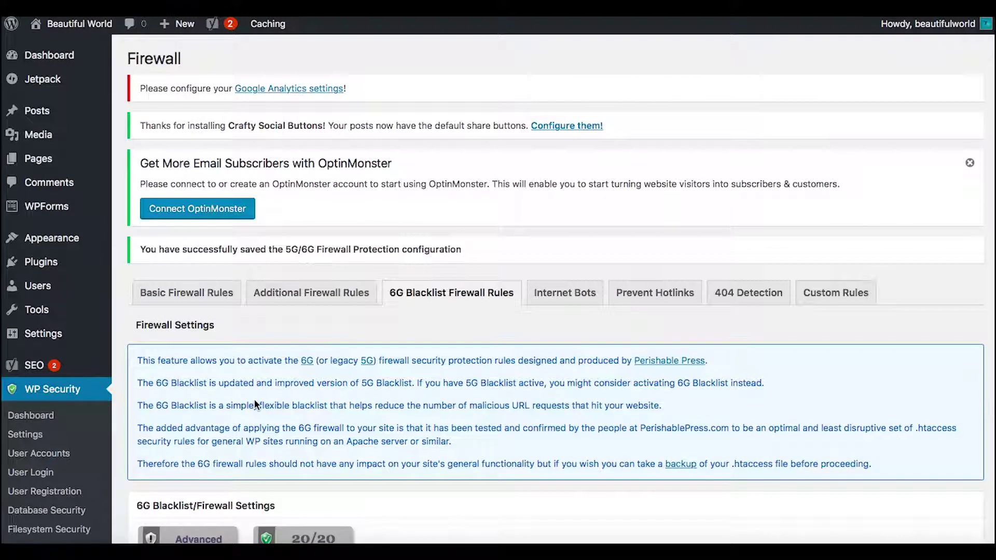
pyautogui.scroll(-3, 398, 413)
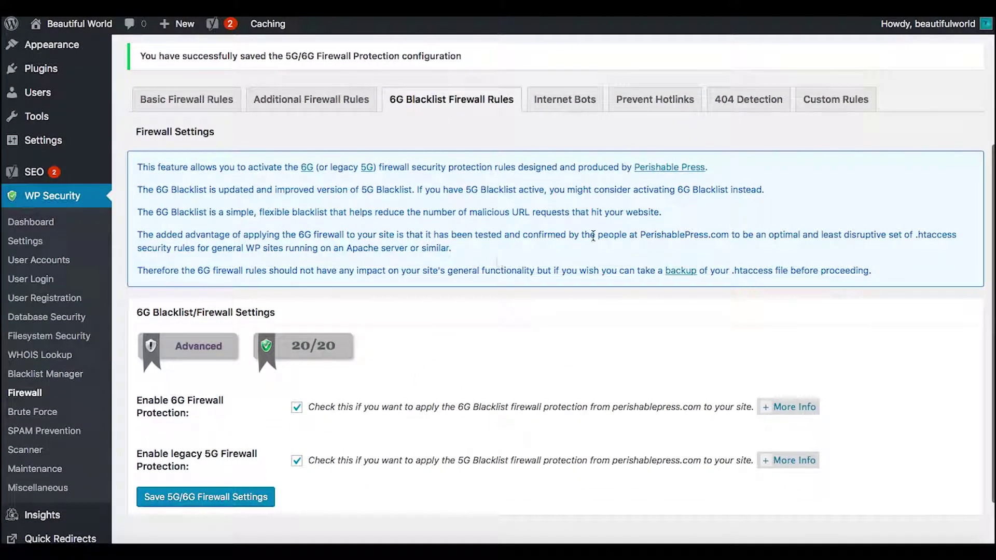
pyautogui.scroll(-2, 594, 240)
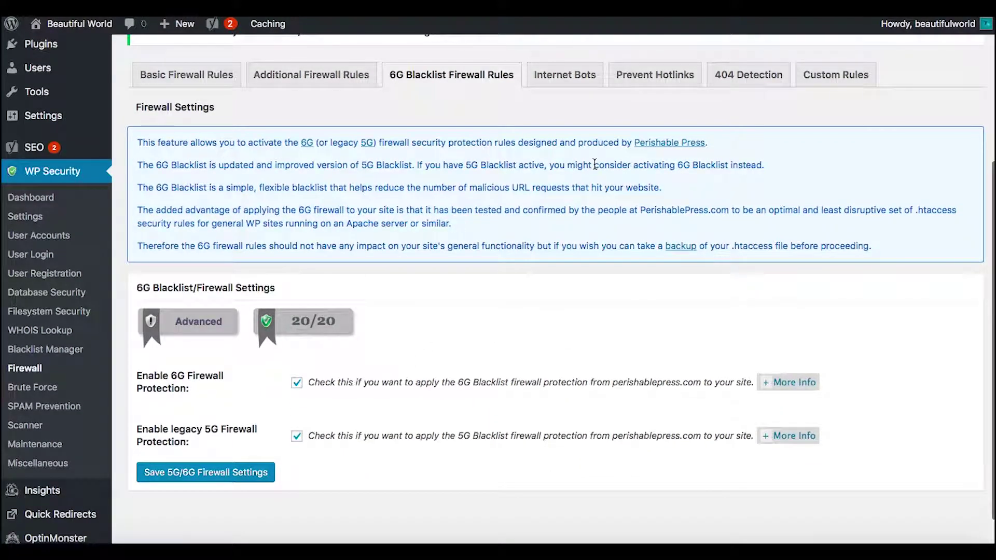
pyautogui.click(556, 74)
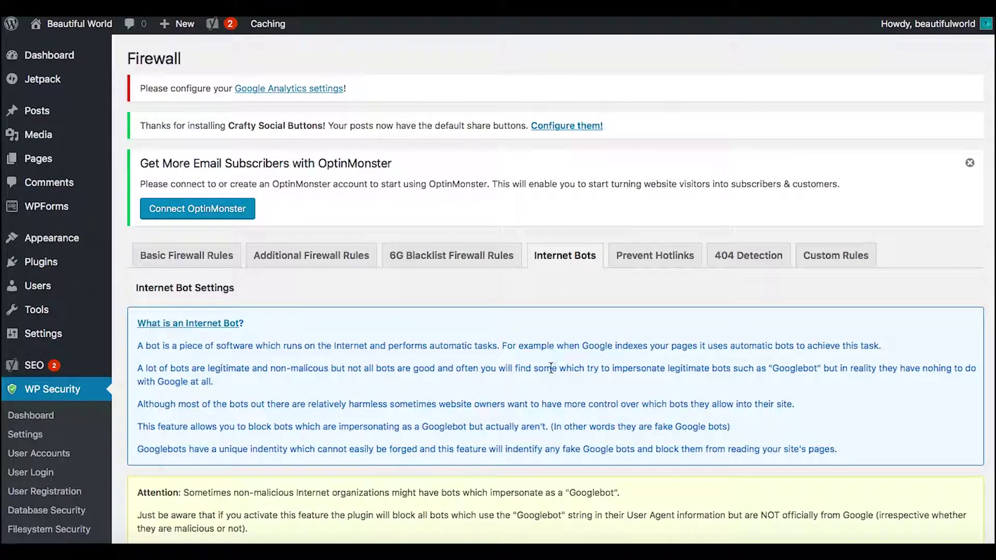
# Turn on Block Fake Googlebots, then bring up the Prevent Hotlinks settings
pyautogui.scroll(-5, 550, 369)
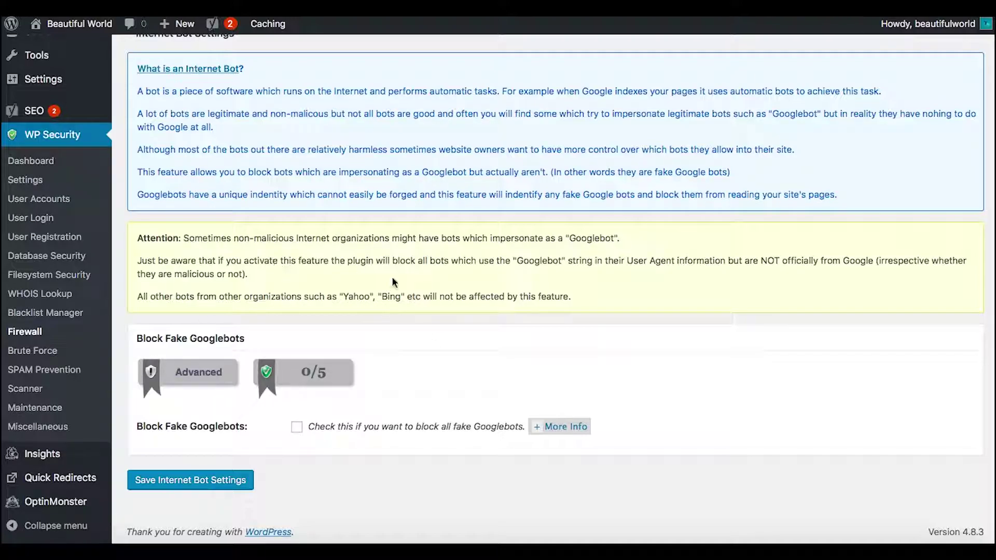
pyautogui.click(297, 432)
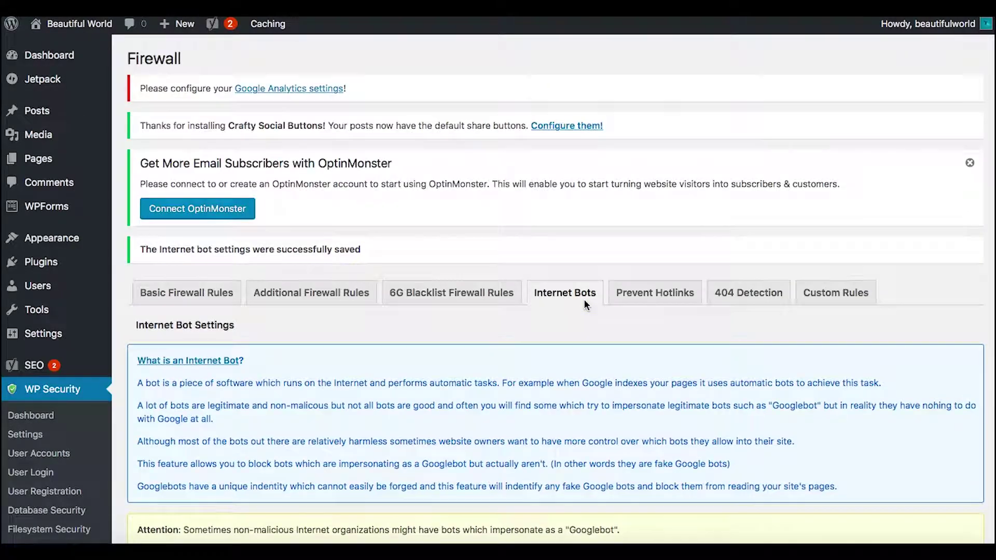
pyautogui.click(653, 292)
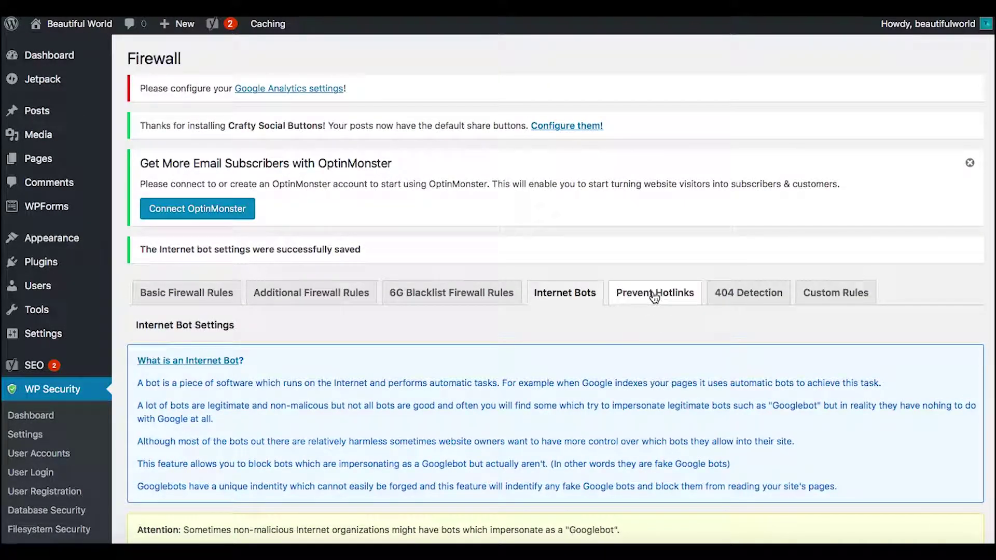
pyautogui.scroll(-3, 330, 404)
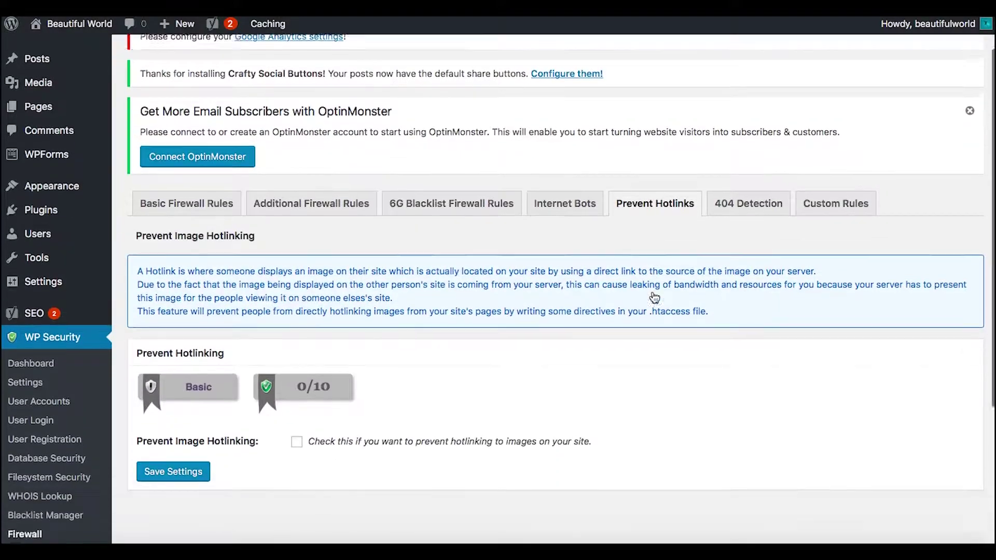
# Enable Prevent Image Hotlinking and save it, reaching 10/10
pyautogui.click(297, 391)
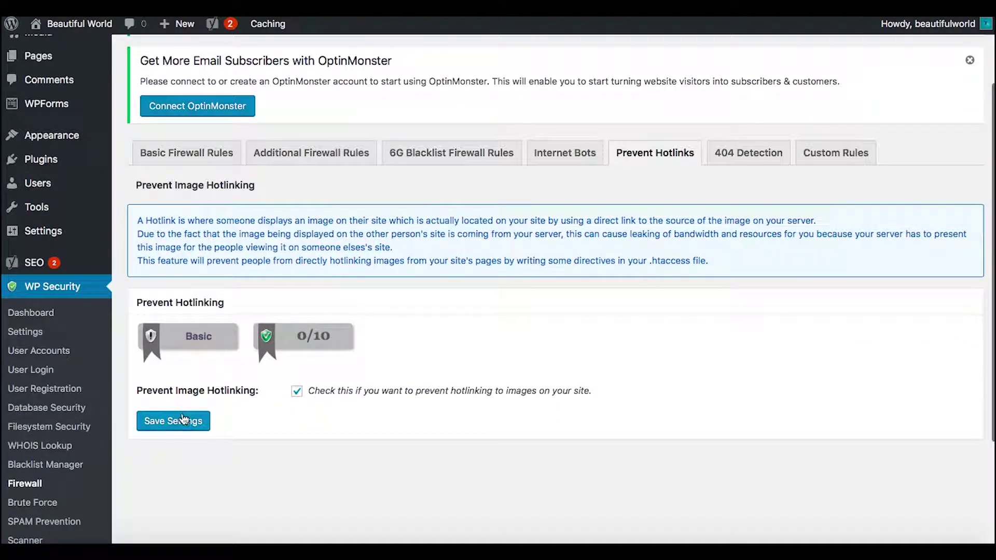
pyautogui.click(184, 423)
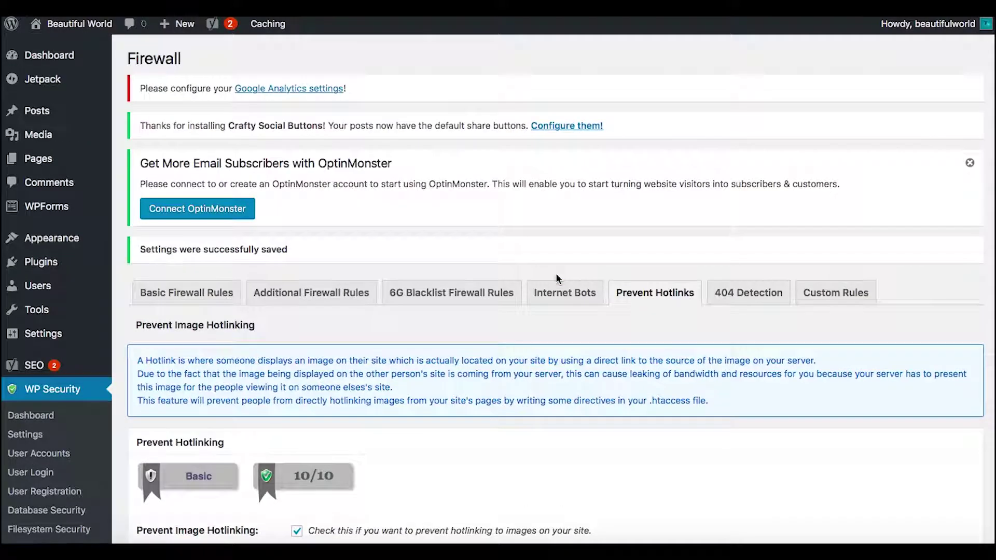
pyautogui.scroll(-3, 667, 436)
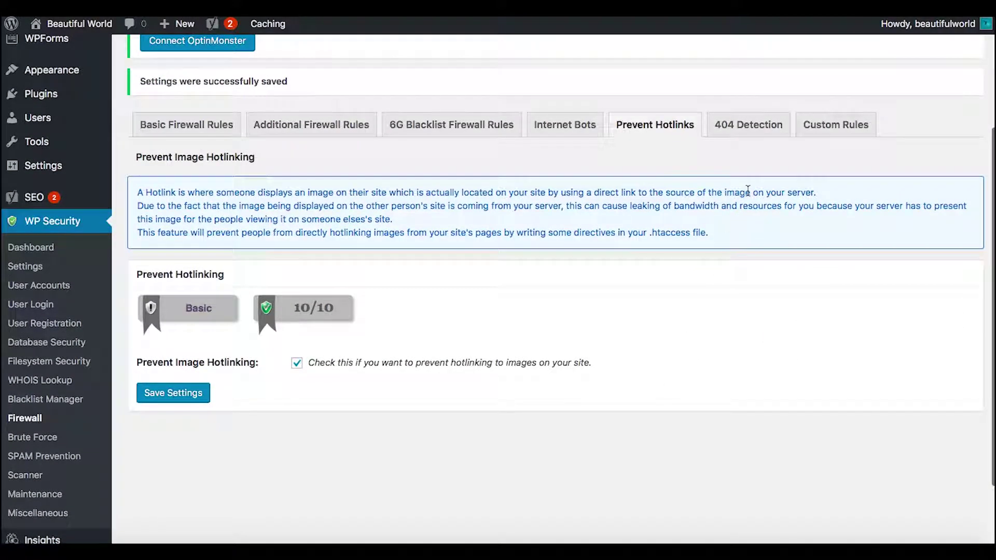
pyautogui.click(746, 130)
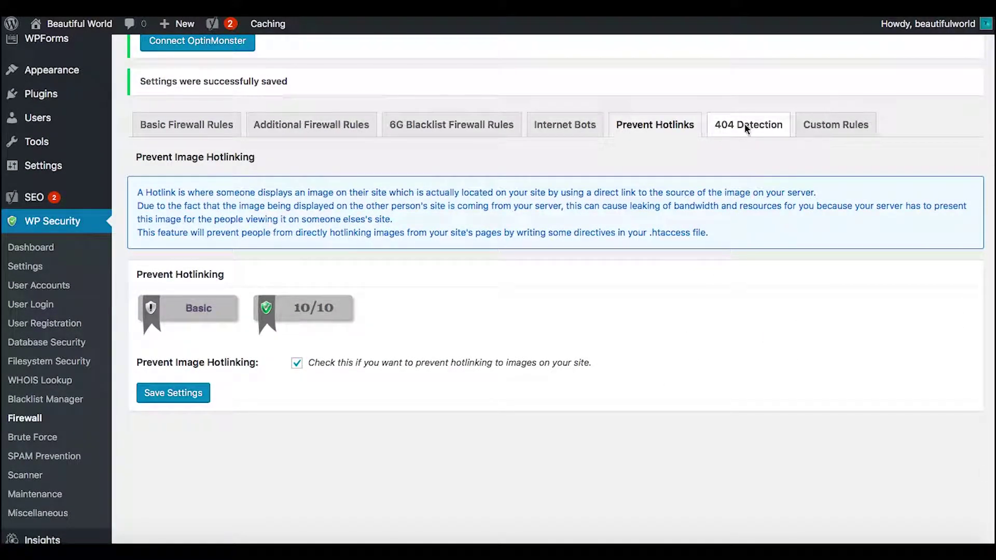
# Tick Enable 404 IP Detection and Lockout and save the 404 settings
pyautogui.scroll(-5, 512, 390)
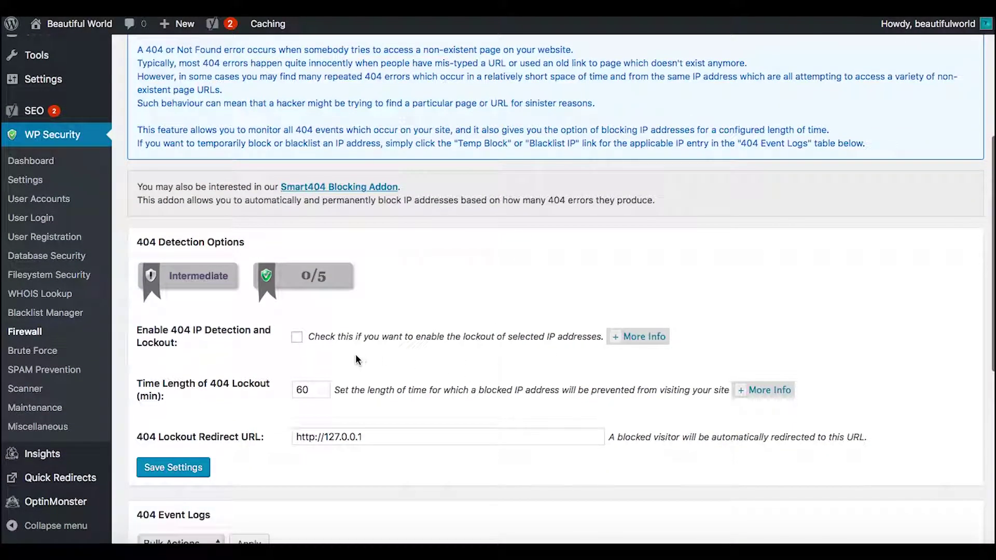
pyautogui.click(296, 338)
pyautogui.scroll(-3, 245, 438)
pyautogui.scroll(-1, 248, 440)
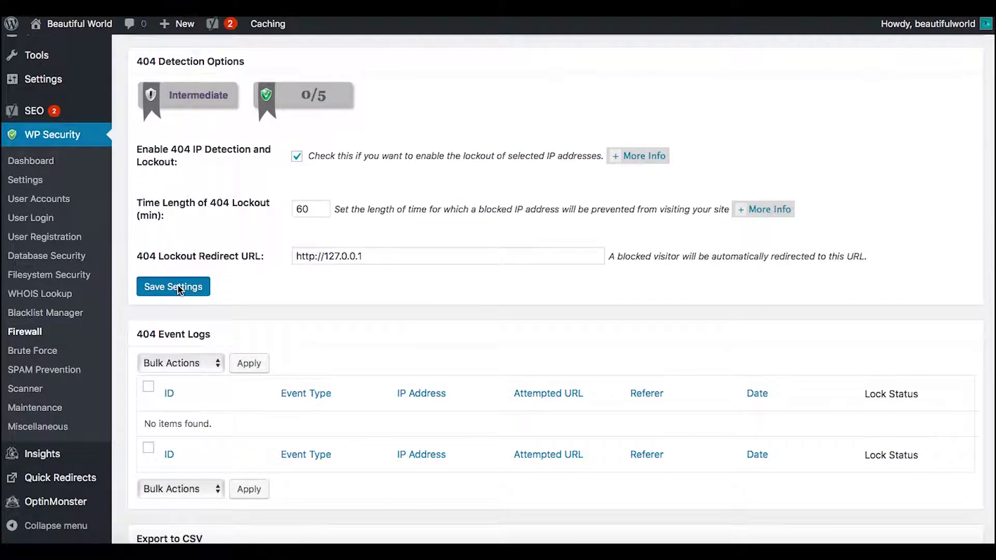
pyautogui.click(177, 288)
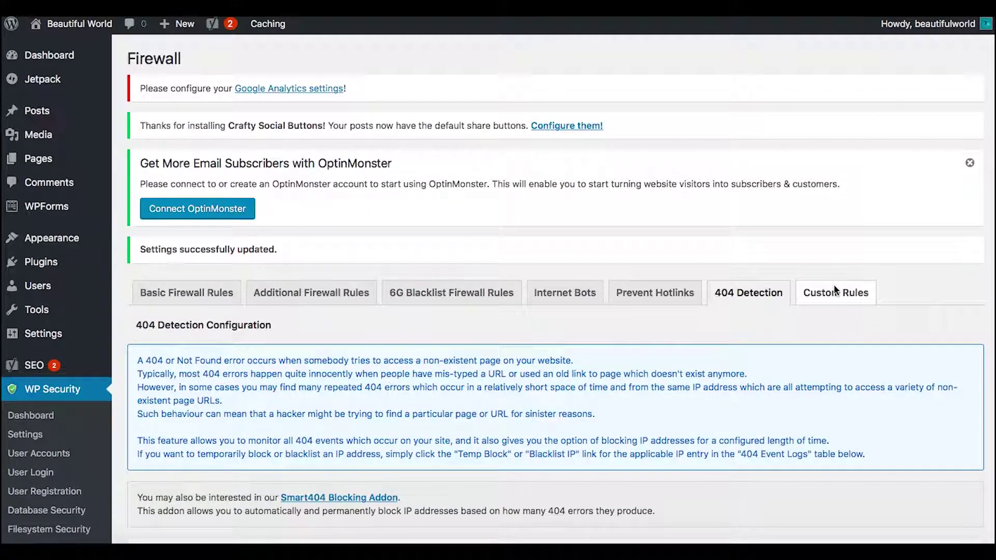
pyautogui.click(835, 292)
# Review the Custom Rules tab without adding .htaccess rules, then go to Brute Force
pyautogui.scroll(-5, 835, 290)
pyautogui.scroll(-1, 835, 289)
pyautogui.scroll(-2, 835, 291)
pyautogui.scroll(-5, 264, 420)
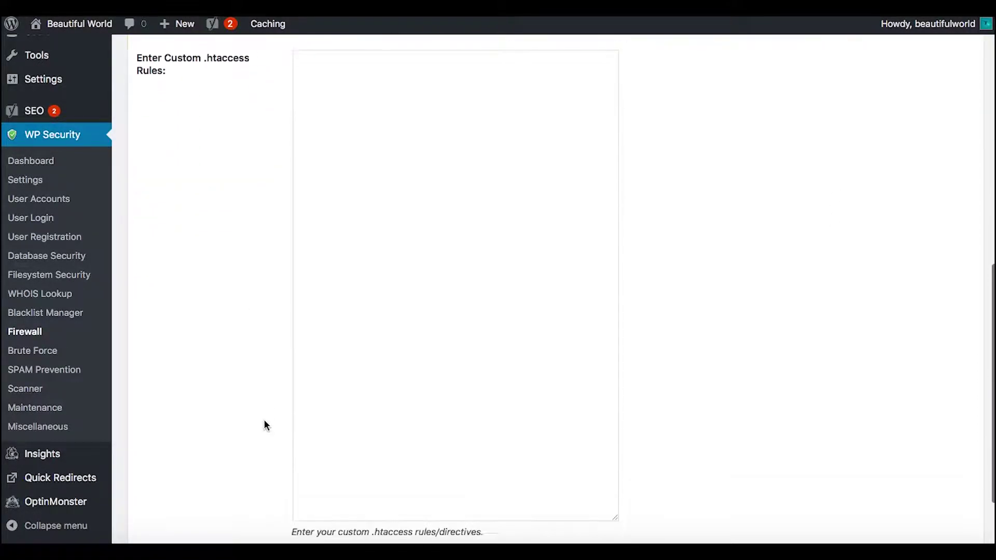
pyautogui.scroll(3, 264, 419)
pyautogui.scroll(-3, 265, 426)
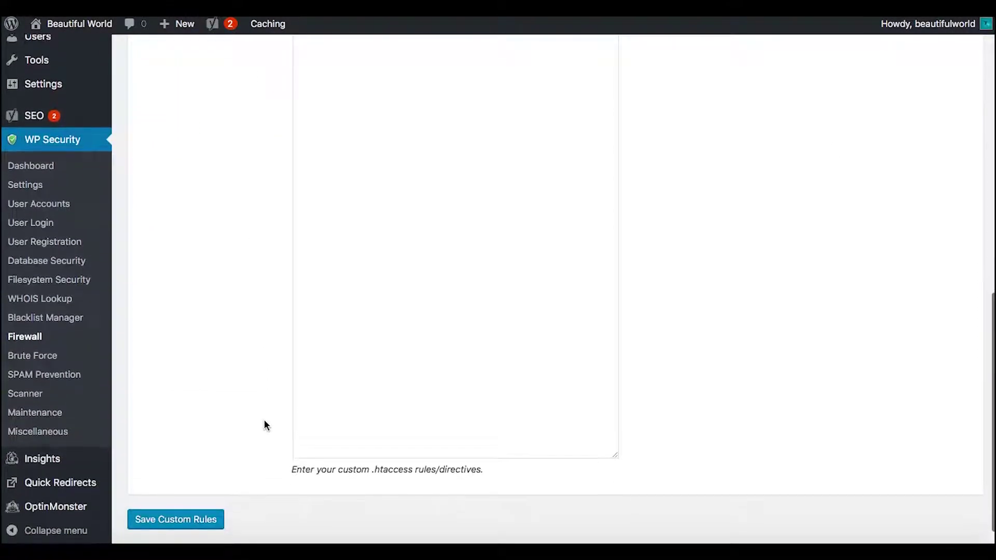
pyautogui.click(41, 357)
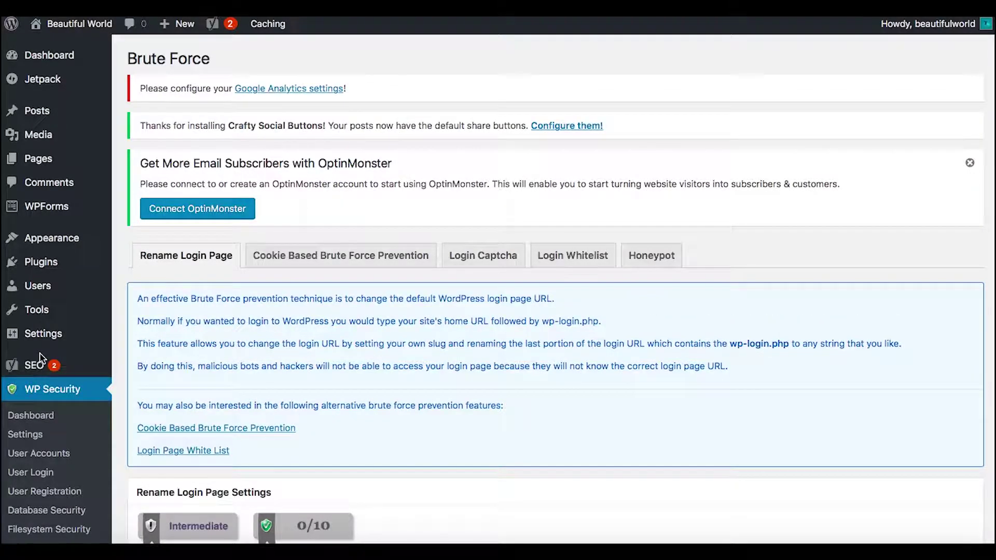
pyautogui.scroll(-2, 451, 362)
pyautogui.scroll(-3, 451, 363)
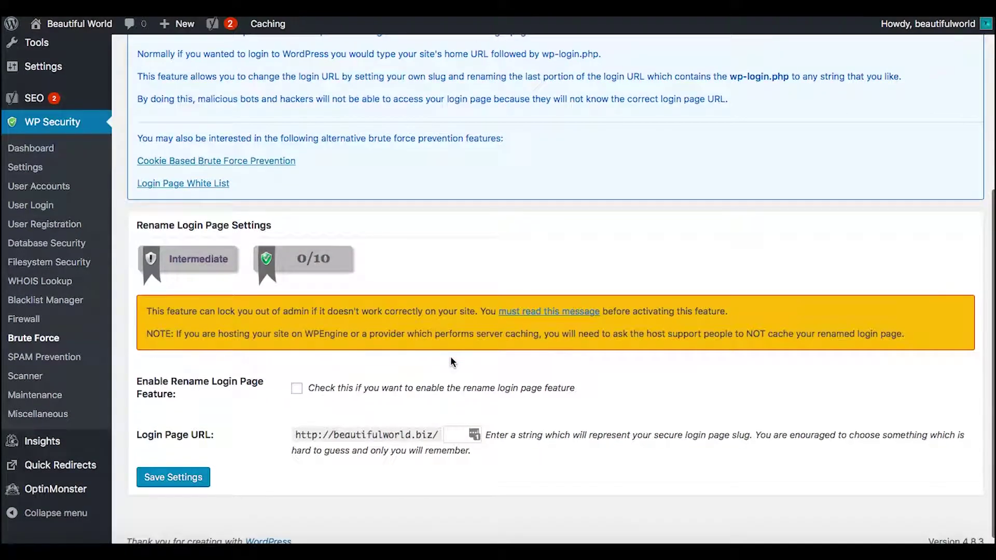
pyautogui.click(295, 381)
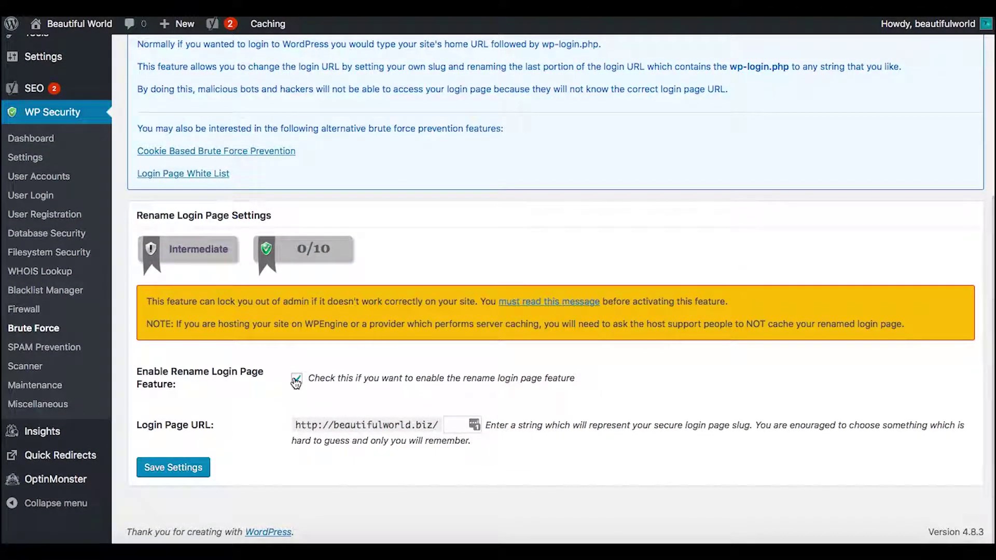
pyautogui.click(452, 425)
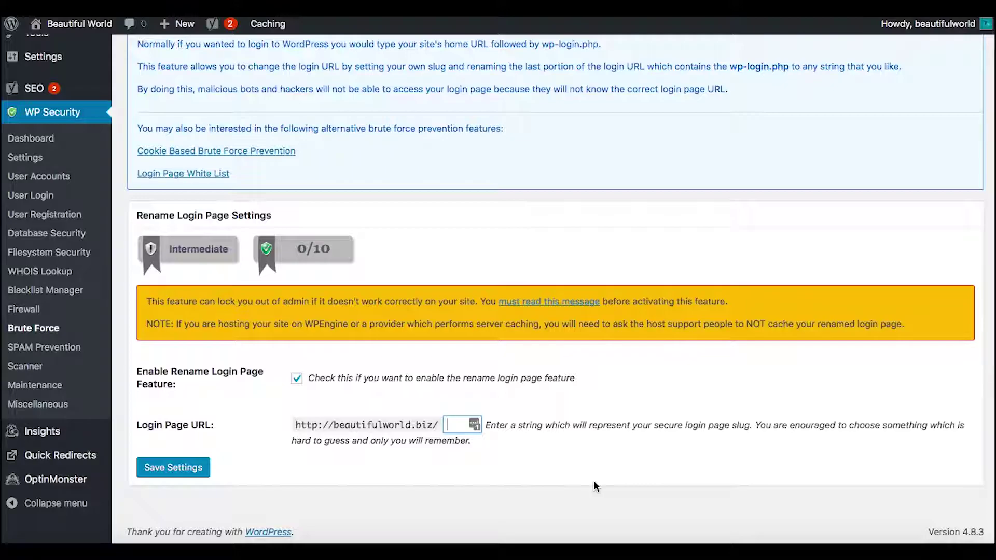
pyautogui.write('39033')
pyautogui.write('safe')
pyautogui.write('page')
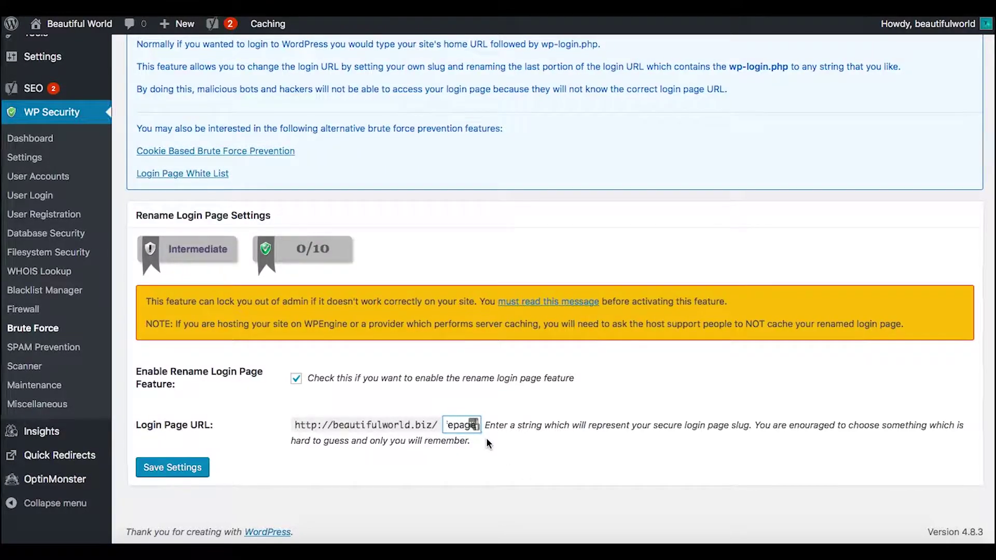
pyautogui.click(460, 424)
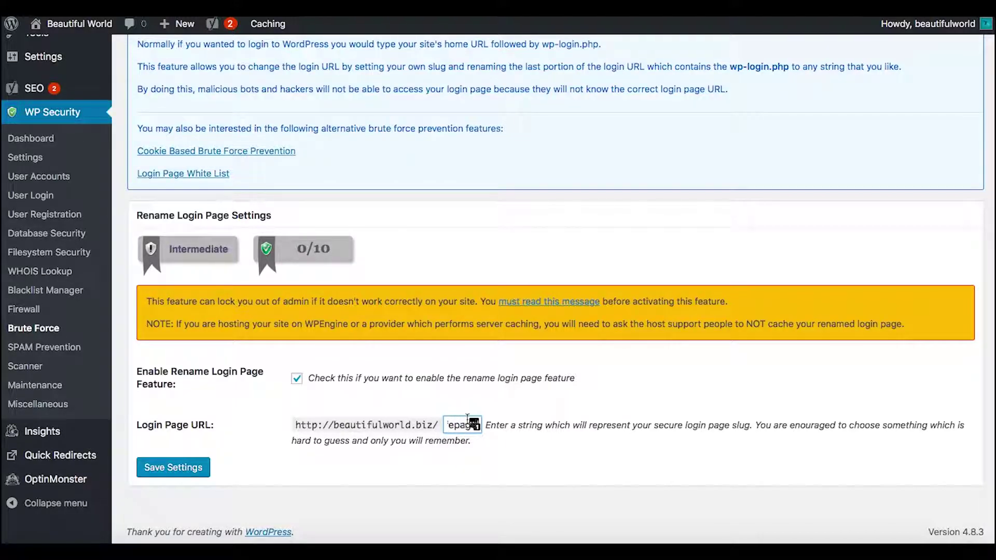
pyautogui.click(453, 423)
pyautogui.press('Left')
pyautogui.press('Left')
pyautogui.press('Left')
pyautogui.press('Left')
pyautogui.press('Left')
pyautogui.press('Left')
pyautogui.press('Left')
pyautogui.press('Left')
pyautogui.press('Left')
pyautogui.press('Left')
pyautogui.moveTo(449, 424); pyautogui.dragTo(543, 427)
pyautogui.click(573, 465)
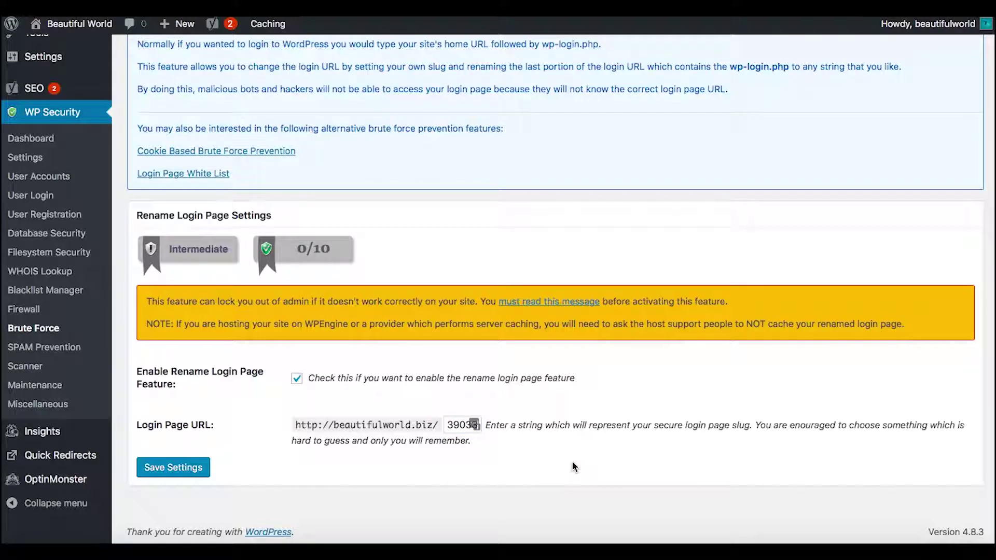
pyautogui.click(191, 473)
pyautogui.scroll(-5, 633, 358)
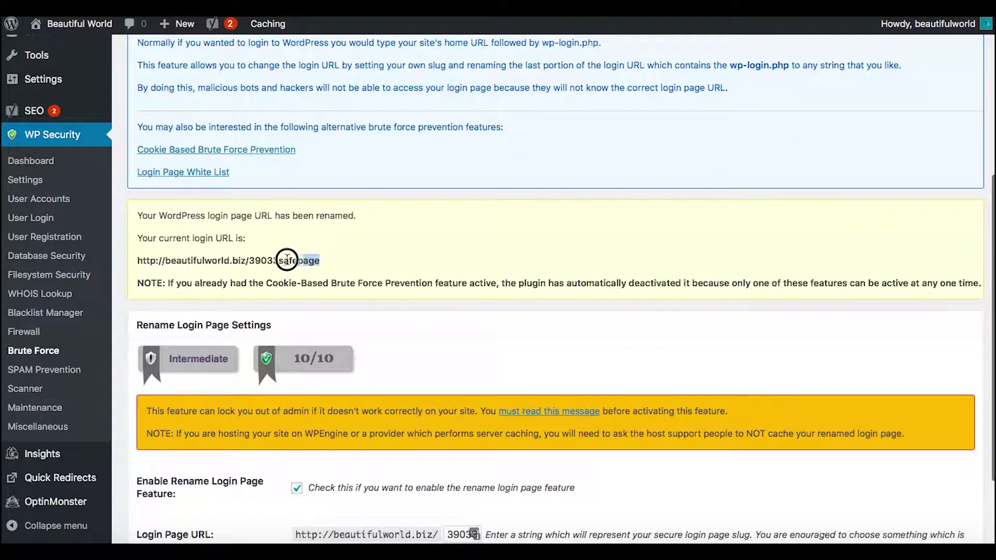
pyautogui.moveTo(321, 261); pyautogui.dragTo(130, 261)
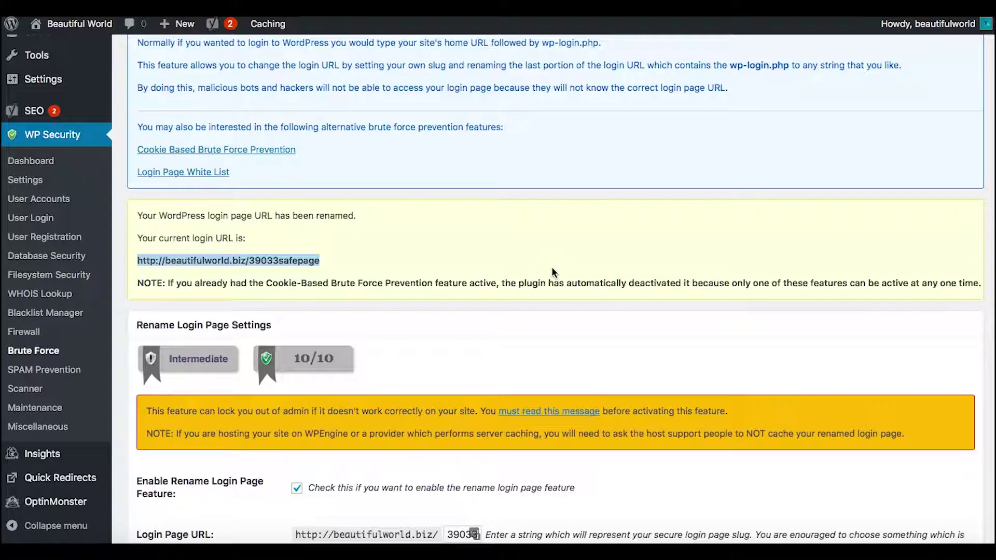
pyautogui.scroll(-2, 389, 303)
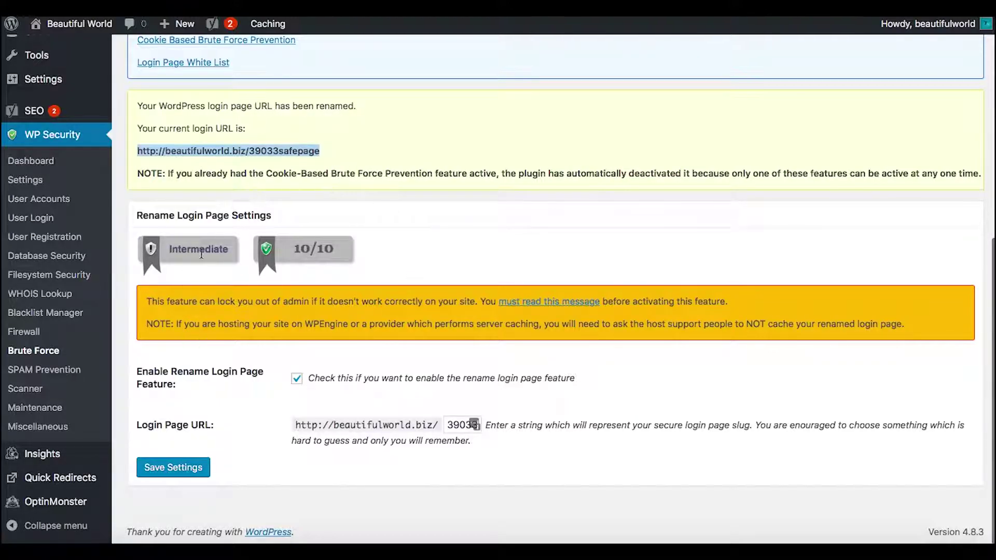
pyautogui.scroll(3, 581, 205)
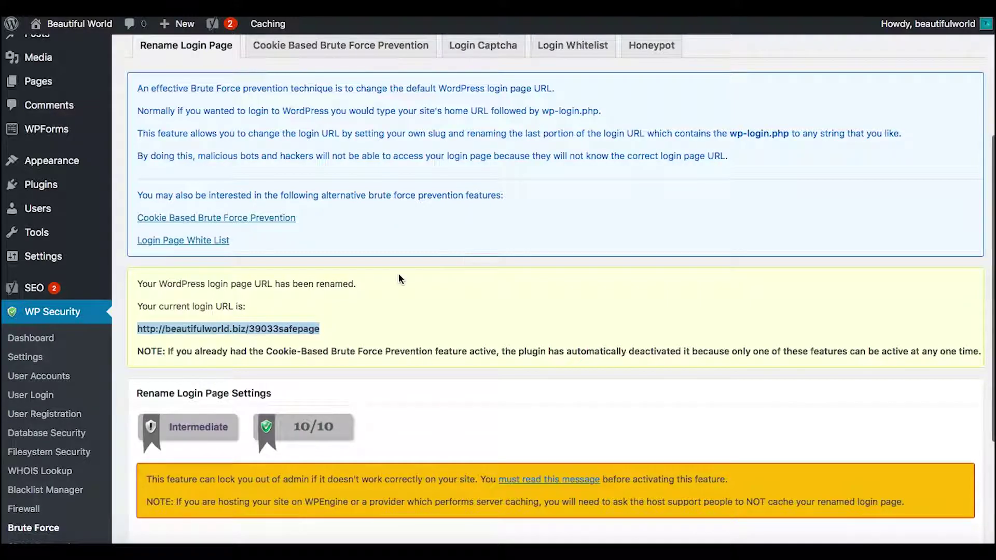
pyautogui.scroll(3, 398, 279)
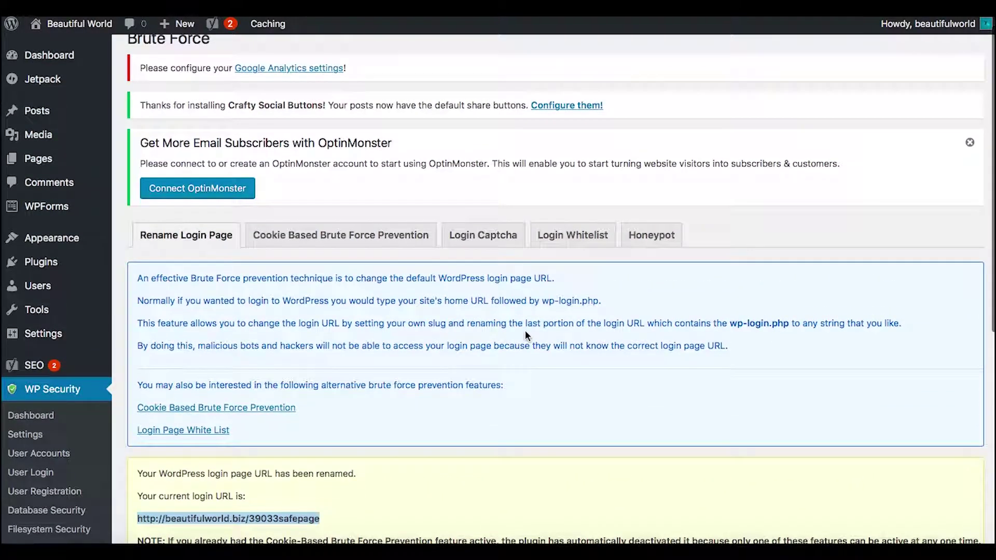
pyautogui.scroll(-3, 526, 335)
# Review the Cookie Based Brute Force Prevention tab, leaving the feature disabled at 0/20
pyautogui.click(356, 82)
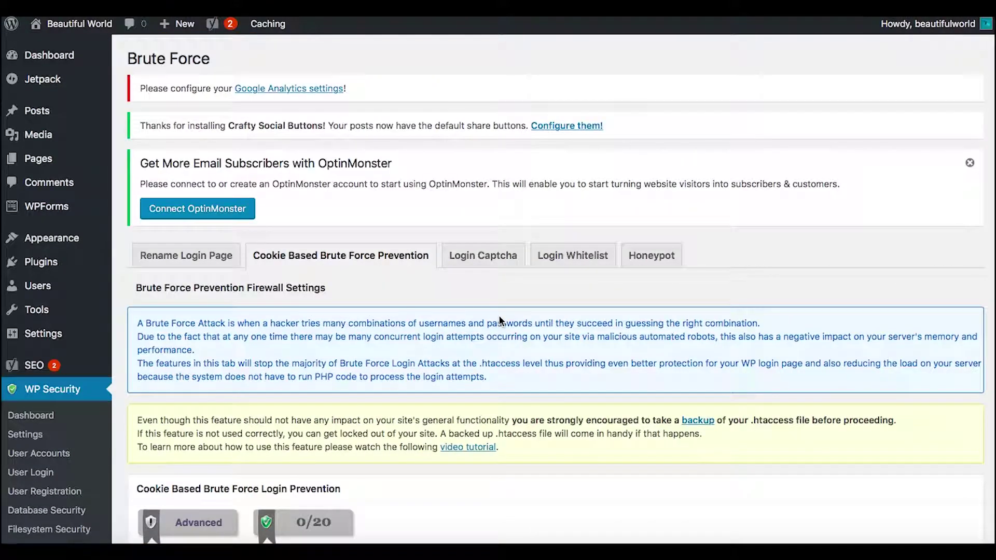
pyautogui.scroll(-5, 501, 320)
pyautogui.scroll(-3, 500, 318)
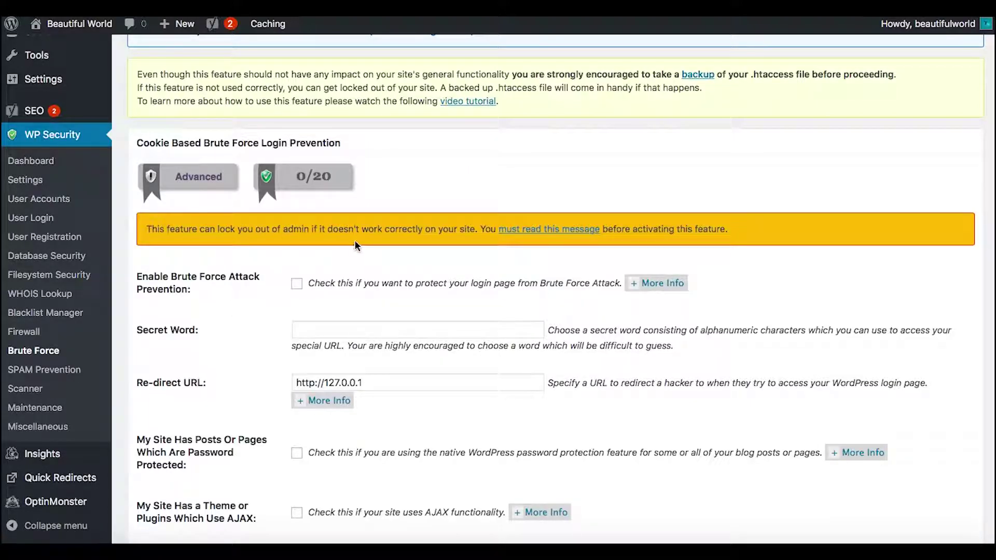
pyautogui.scroll(5, 697, 205)
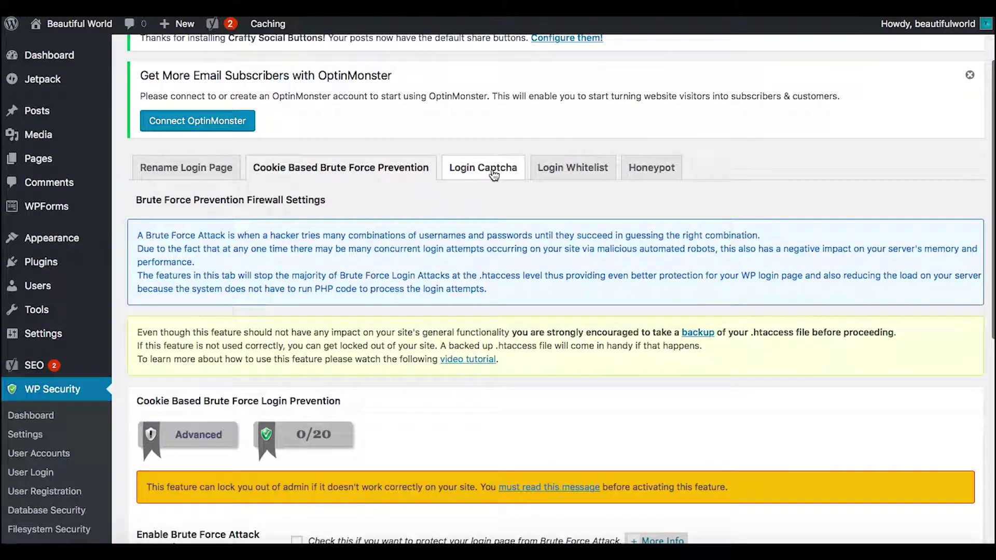
# Enable captchas on the login page, custom login forms and lost password page, and save
pyautogui.click(491, 168)
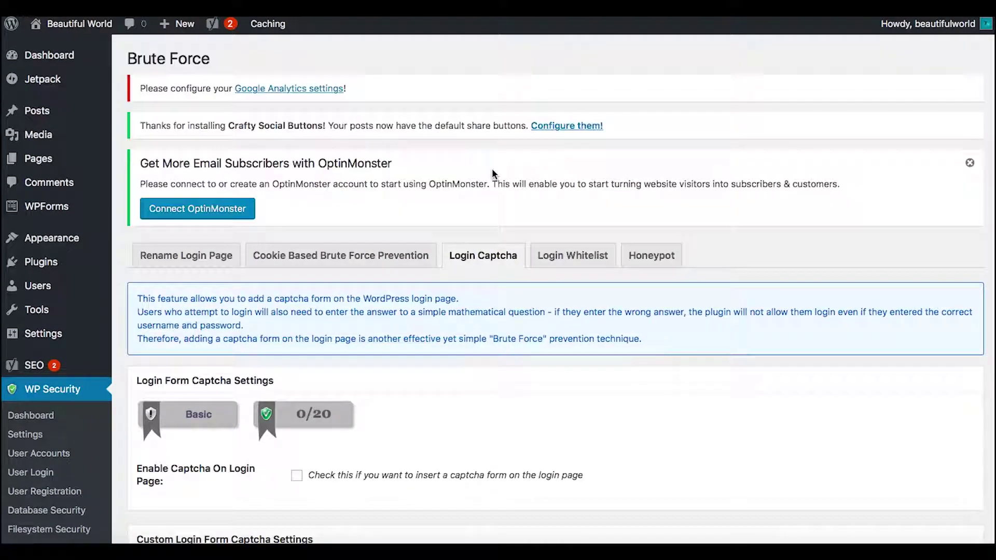
pyautogui.scroll(-4, 323, 273)
pyautogui.click(297, 266)
pyautogui.scroll(-2, 457, 364)
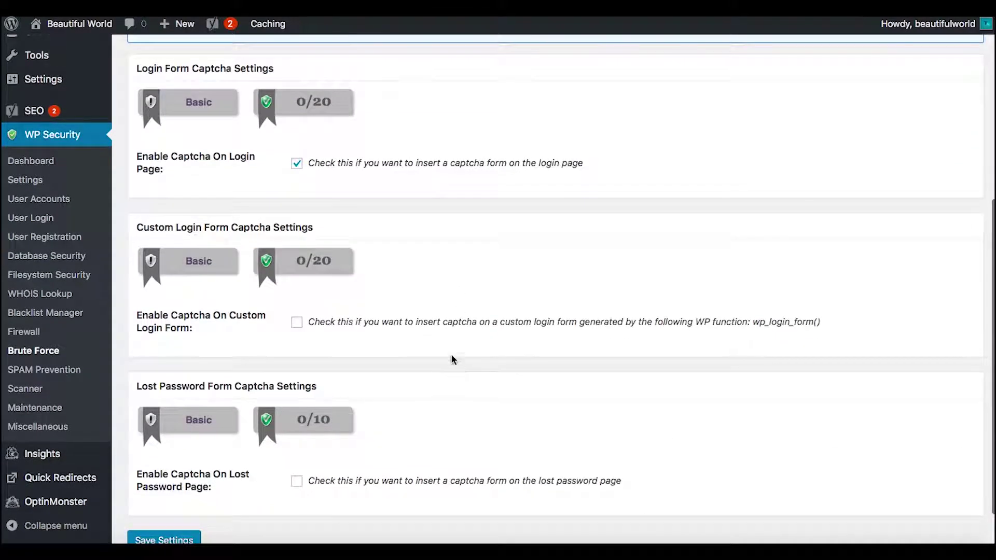
pyautogui.click(297, 323)
pyautogui.scroll(-1, 440, 349)
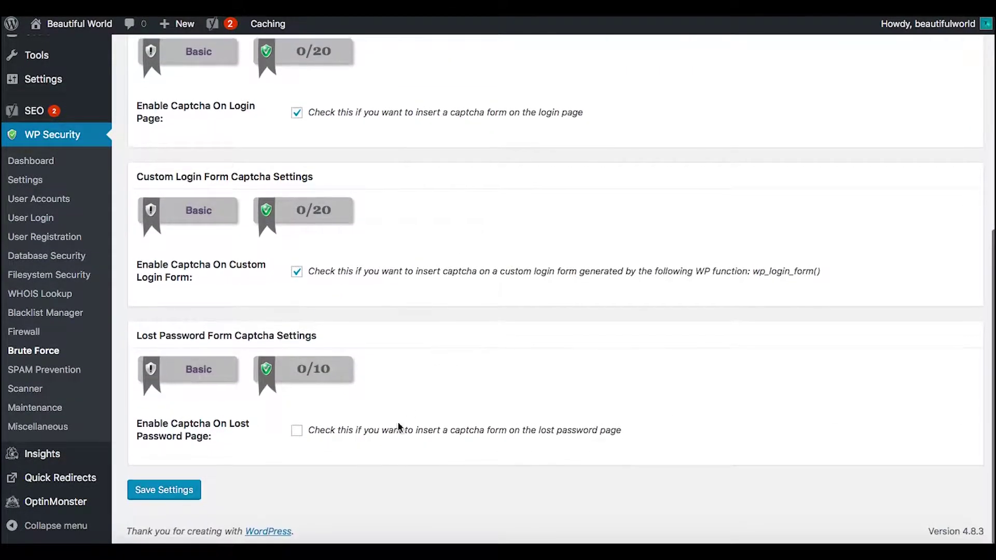
pyautogui.click(297, 432)
pyautogui.click(175, 491)
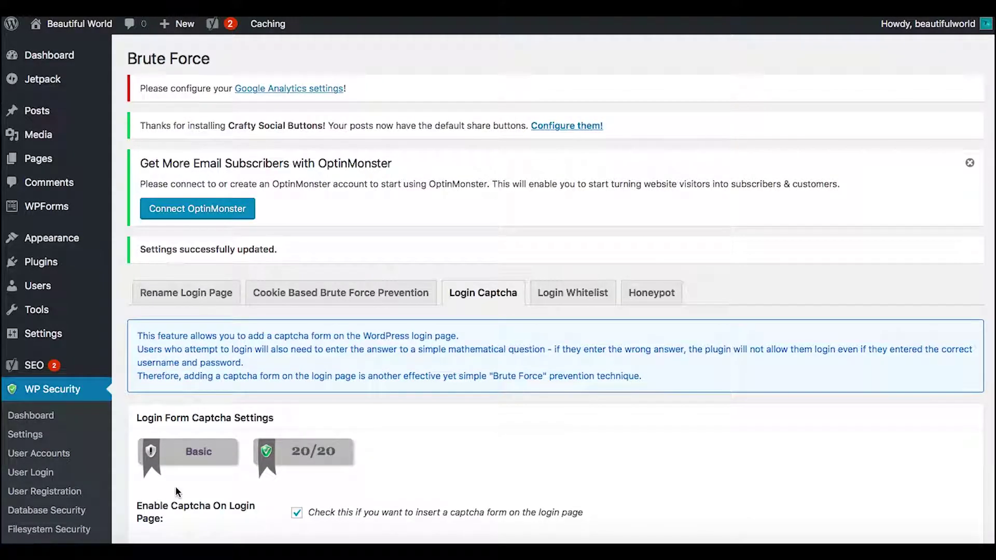
pyautogui.scroll(-2, 337, 211)
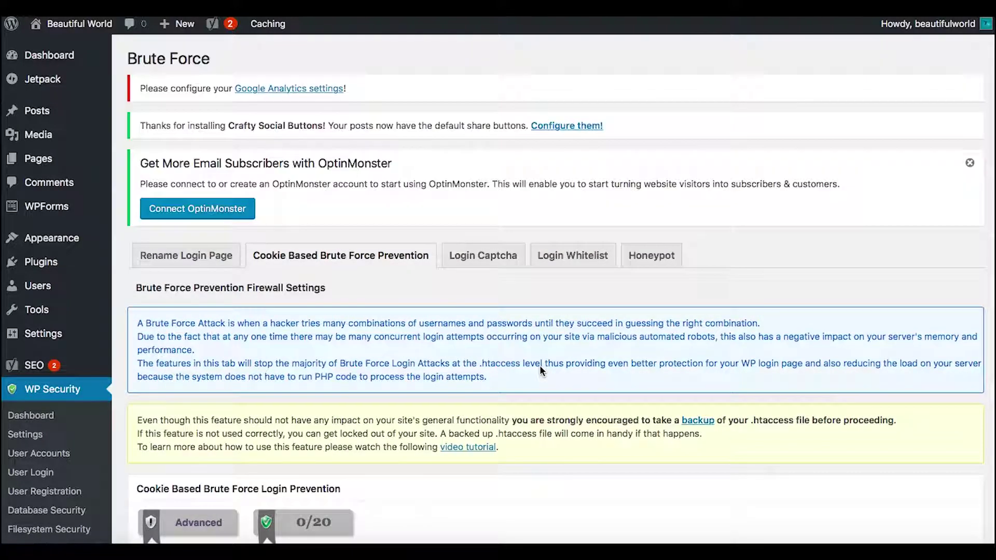
pyautogui.scroll(-2, 540, 371)
pyautogui.scroll(-5, 539, 366)
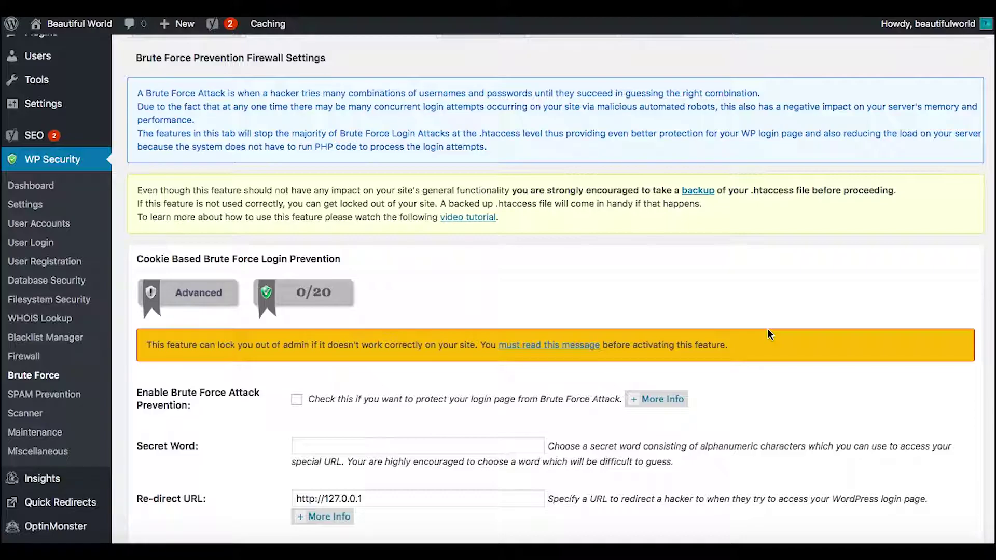
pyautogui.scroll(-5, 769, 333)
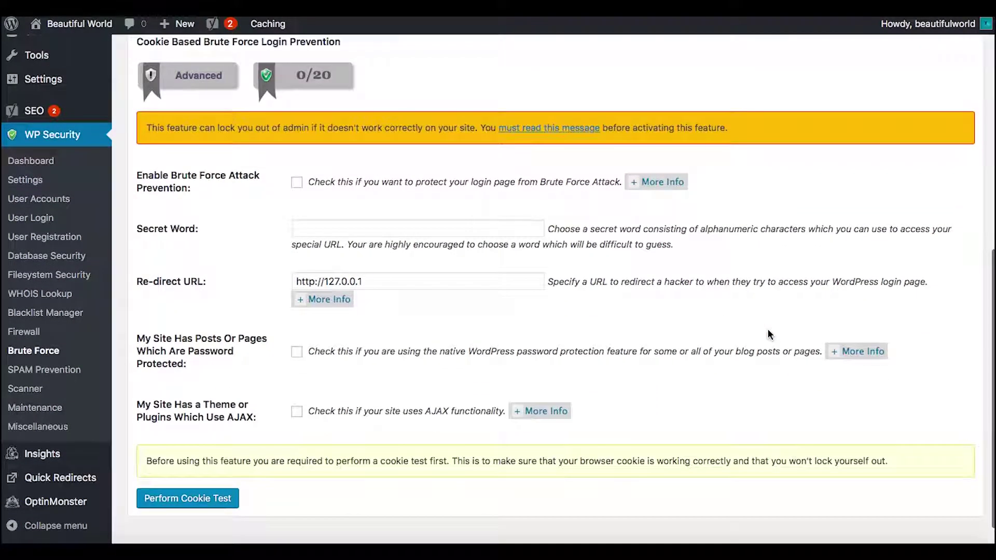
pyautogui.scroll(10, 769, 333)
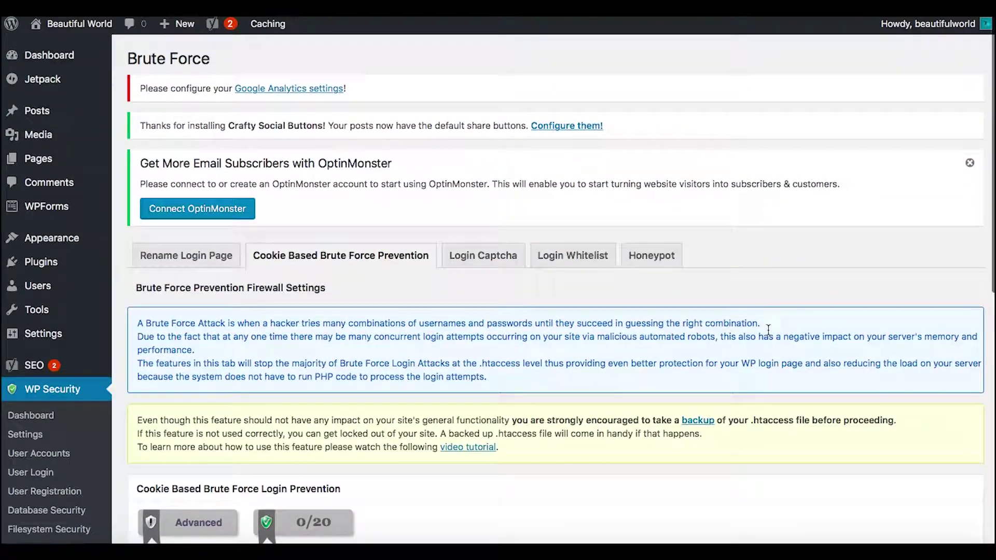
# Enable Login Whitelist IP whitelisting with the user's current IP address as the only allowed address, and save
pyautogui.click(573, 256)
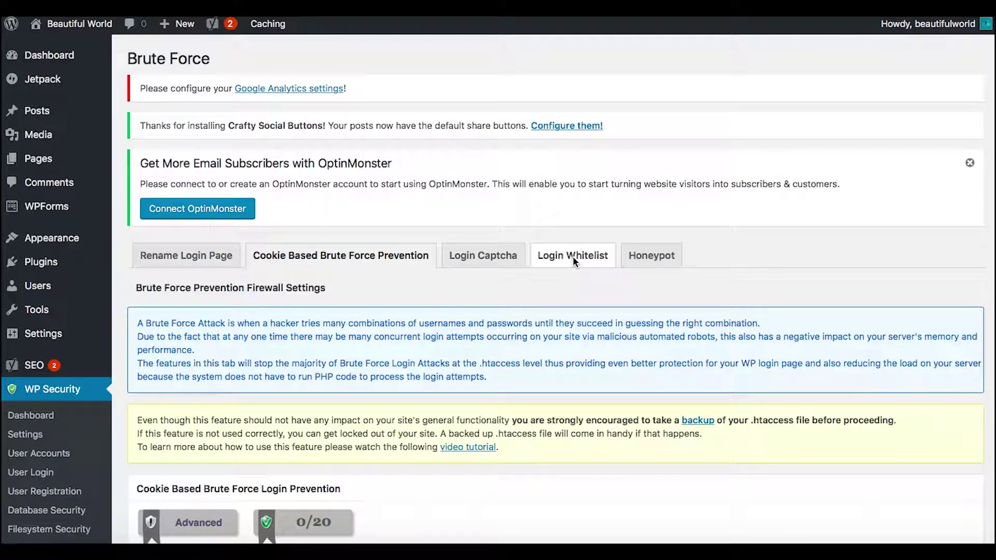
pyautogui.scroll(-6, 615, 349)
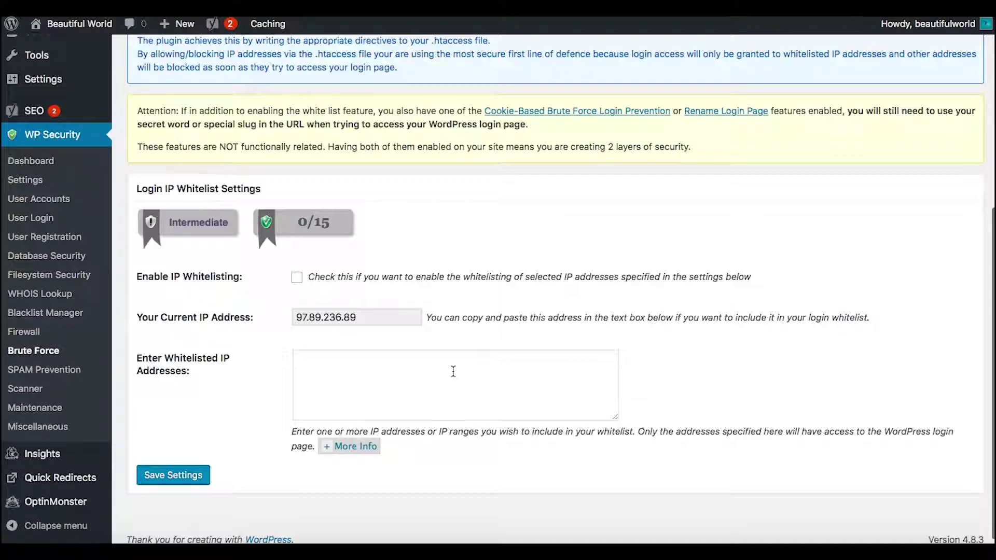
pyautogui.click(297, 279)
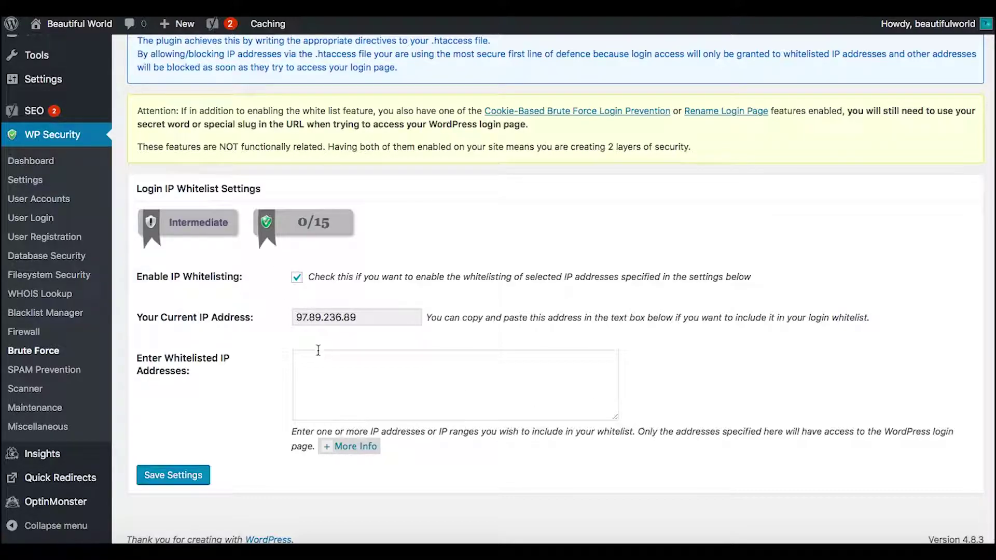
pyautogui.click(318, 359)
pyautogui.write('97')
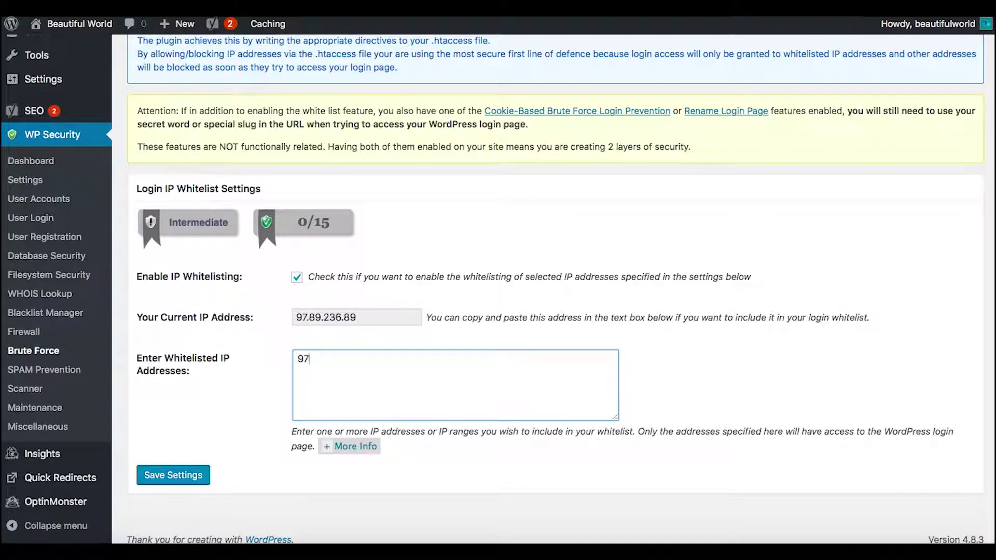
pyautogui.write('.89.236.89')
pyautogui.click(185, 477)
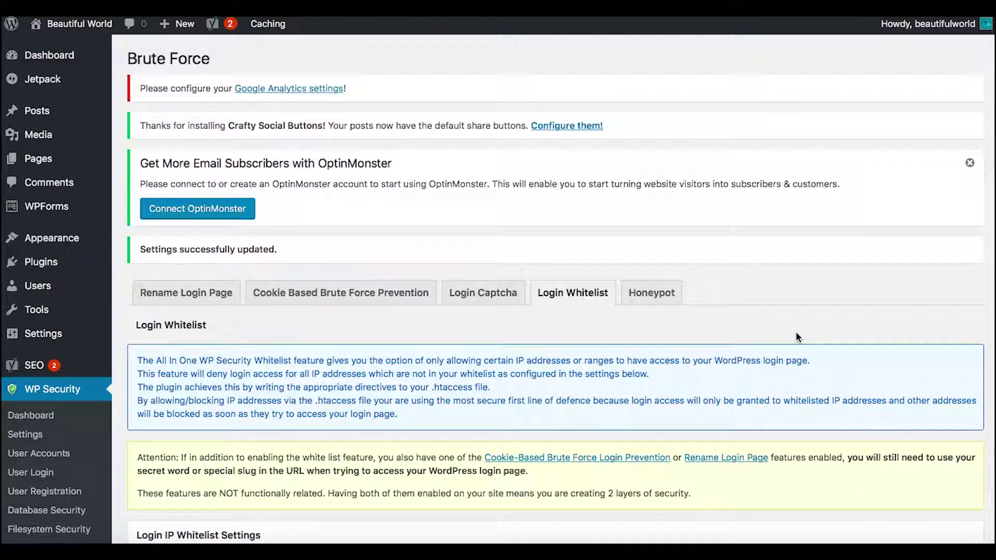
pyautogui.scroll(-6, 796, 337)
pyautogui.scroll(6, 796, 336)
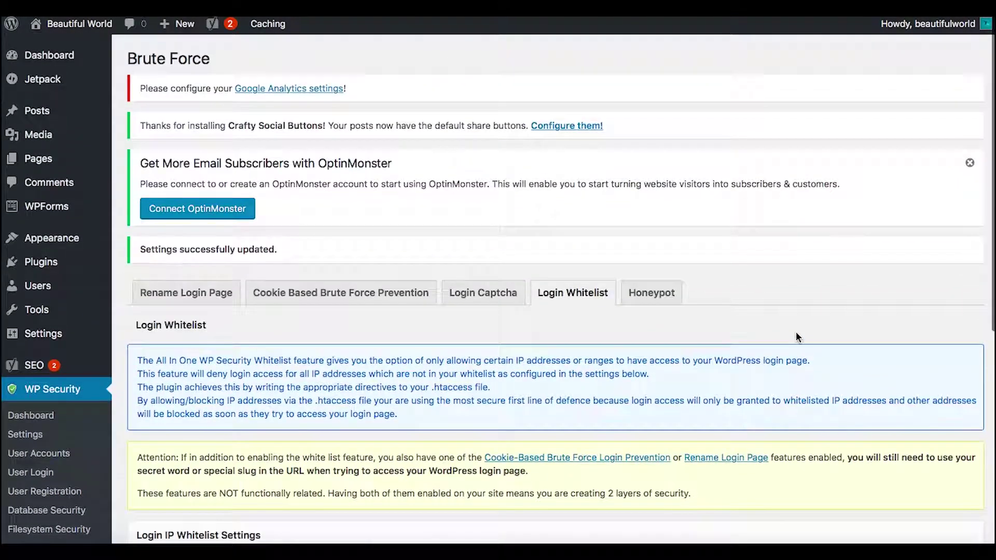
# Tick Enable Honeypot On Login Page in the Honeypot tab and save it
pyautogui.click(652, 294)
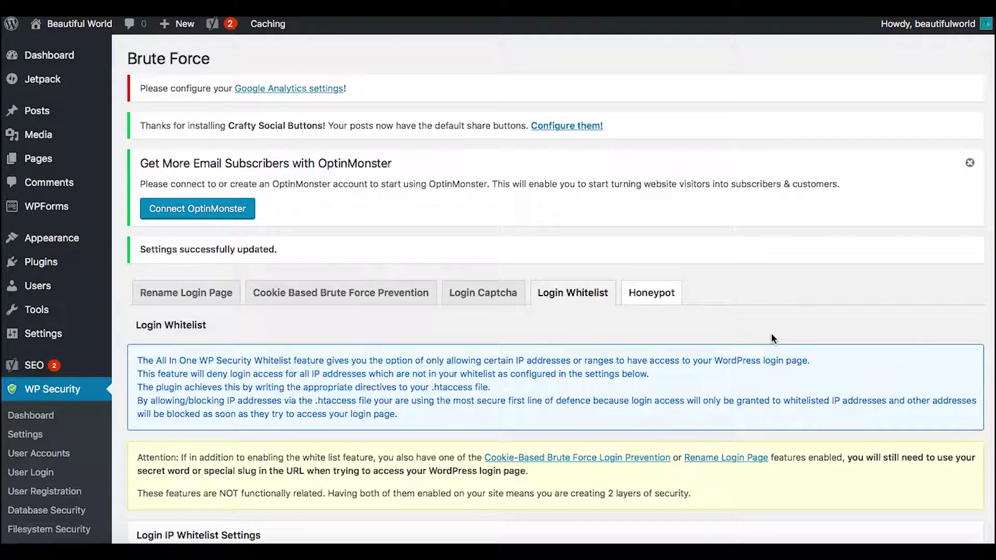
pyautogui.scroll(-5, 771, 338)
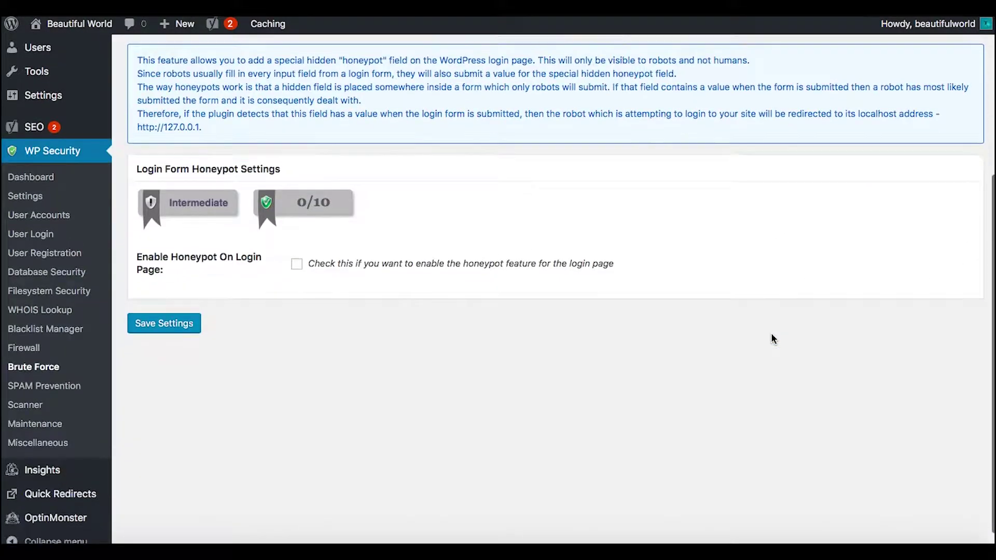
pyautogui.click(299, 267)
pyautogui.click(158, 324)
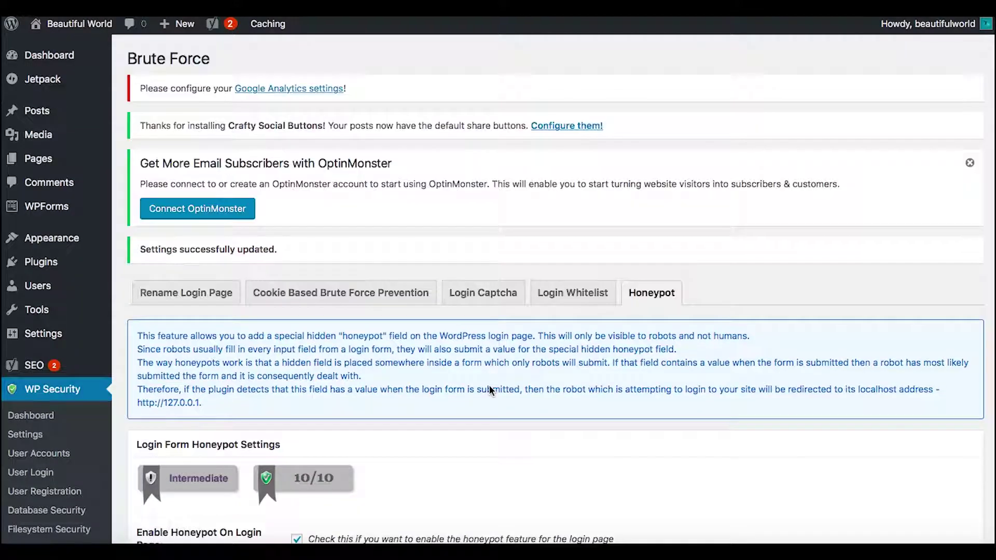
pyautogui.scroll(-3, 489, 385)
pyautogui.scroll(-3, 490, 390)
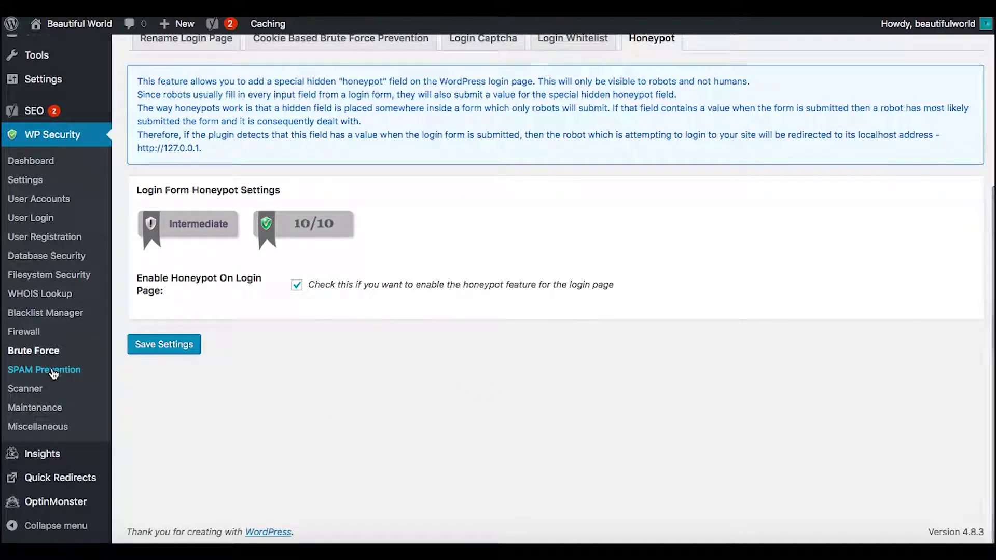
# Enable the comment form captcha and spambot comment blocking on SPAM Prevention, then save
pyautogui.click(52, 370)
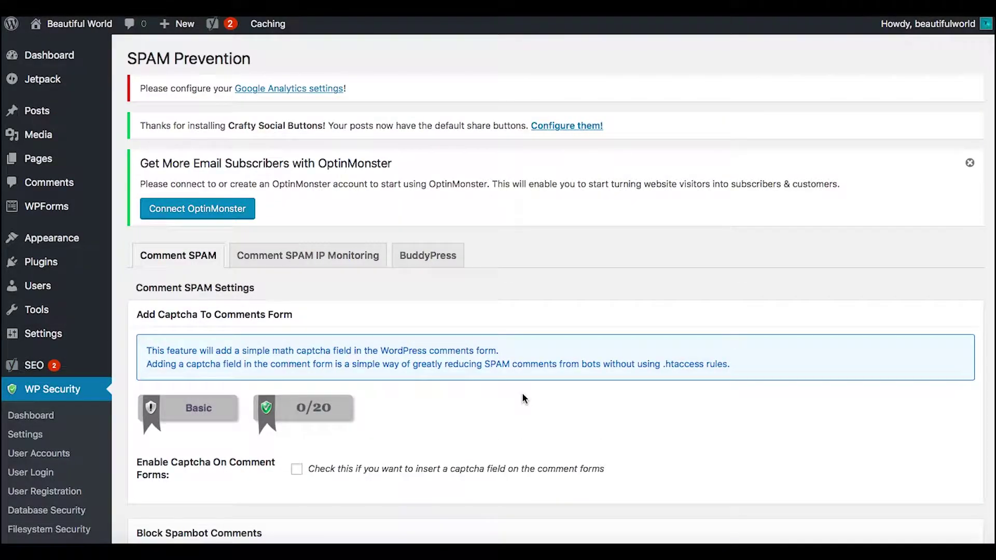
pyautogui.scroll(-4, 522, 394)
pyautogui.scroll(-1, 522, 393)
pyautogui.click(296, 228)
pyautogui.scroll(-1, 541, 349)
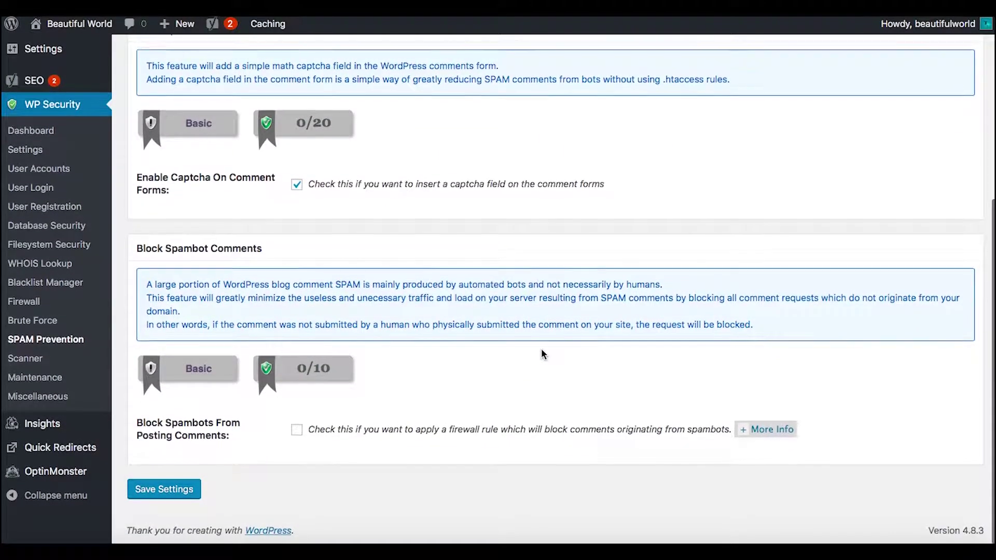
pyautogui.click(300, 430)
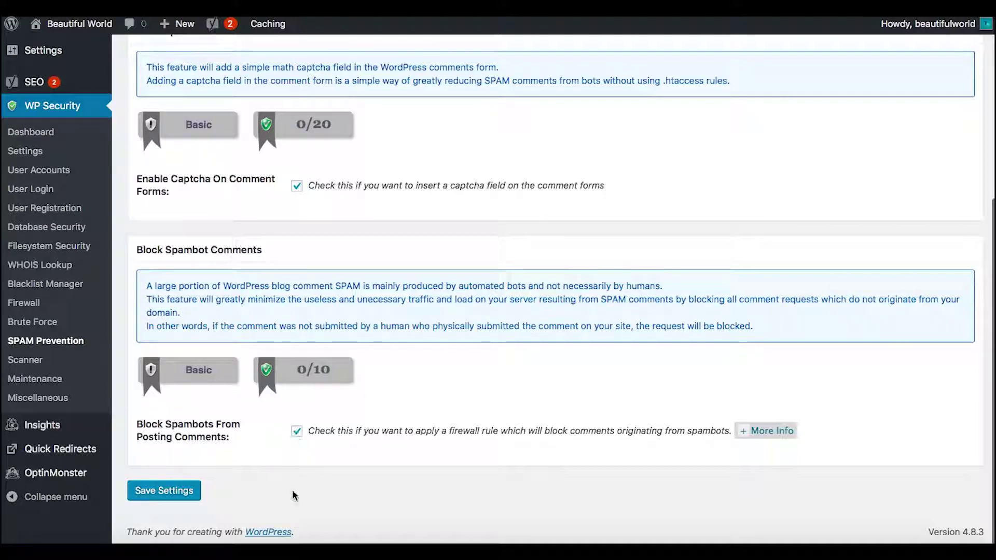
pyautogui.click(175, 493)
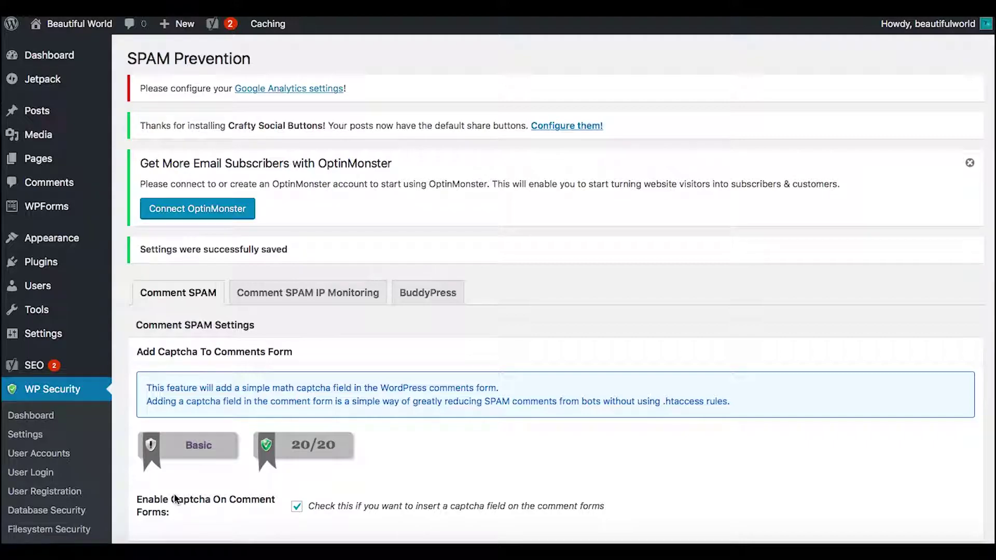
pyautogui.scroll(-6, 175, 498)
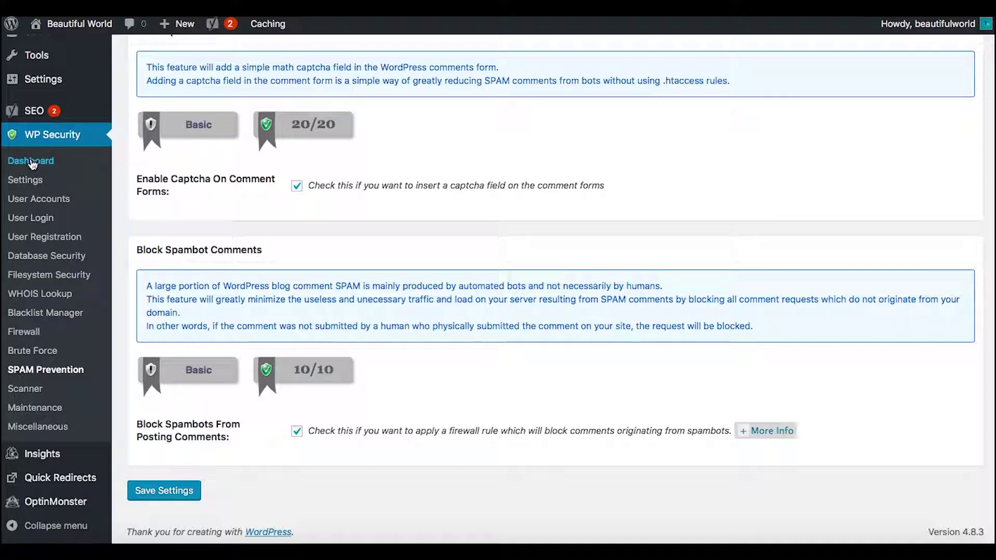
# Review the WP Security dashboard's Security Strength Meter at 375/480 and the Critical Feature Status
pyautogui.click(32, 163)
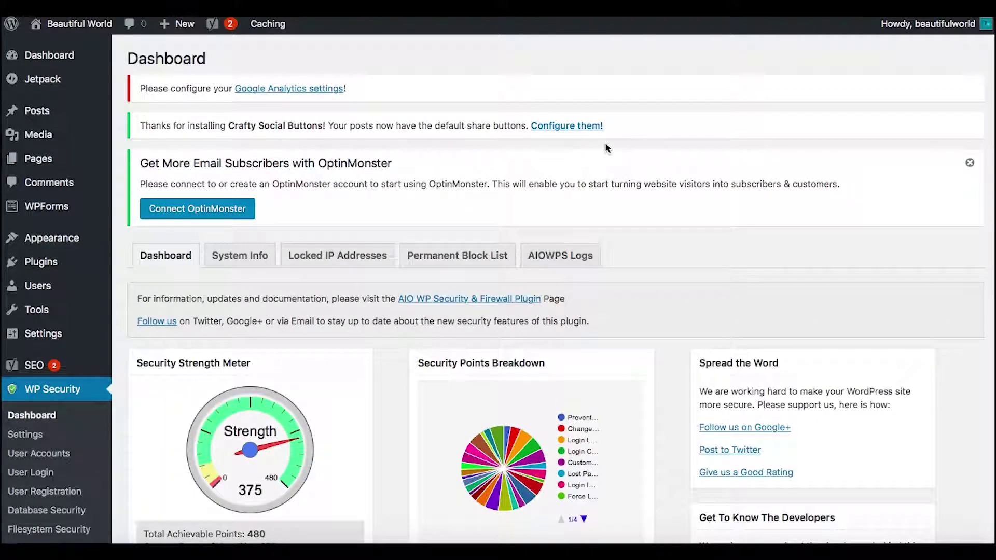
pyautogui.scroll(-5, 951, 338)
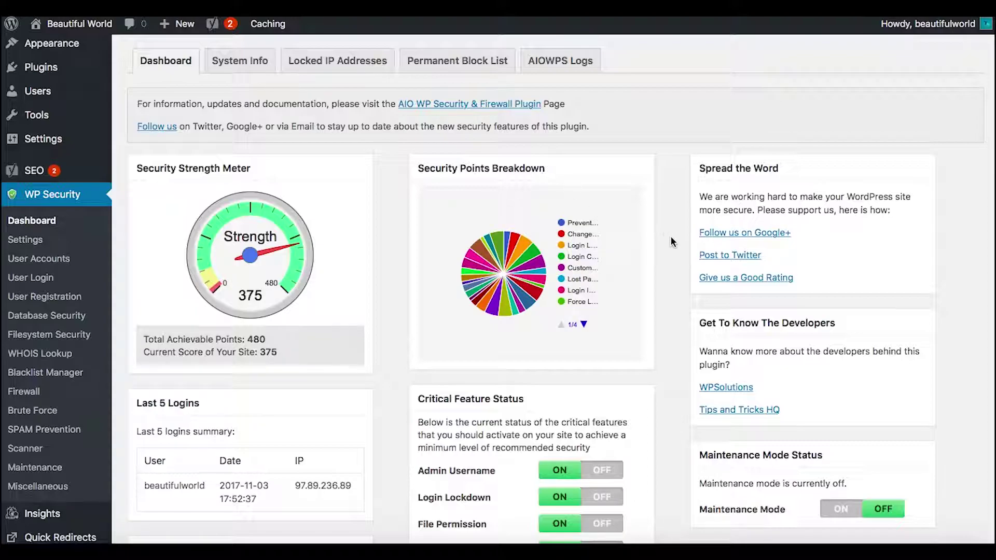
pyautogui.scroll(-5, 683, 293)
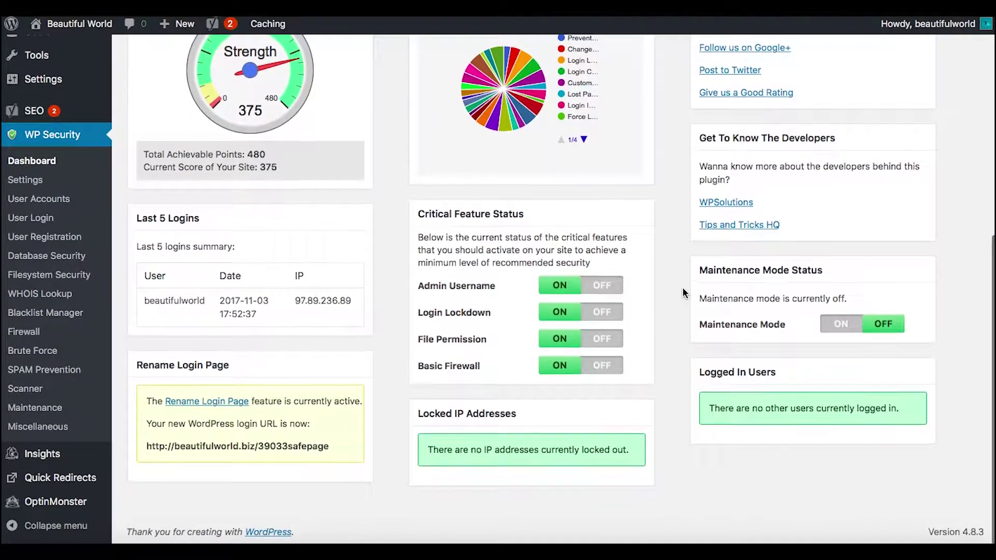
pyautogui.scroll(1, 682, 293)
pyautogui.scroll(3, 683, 293)
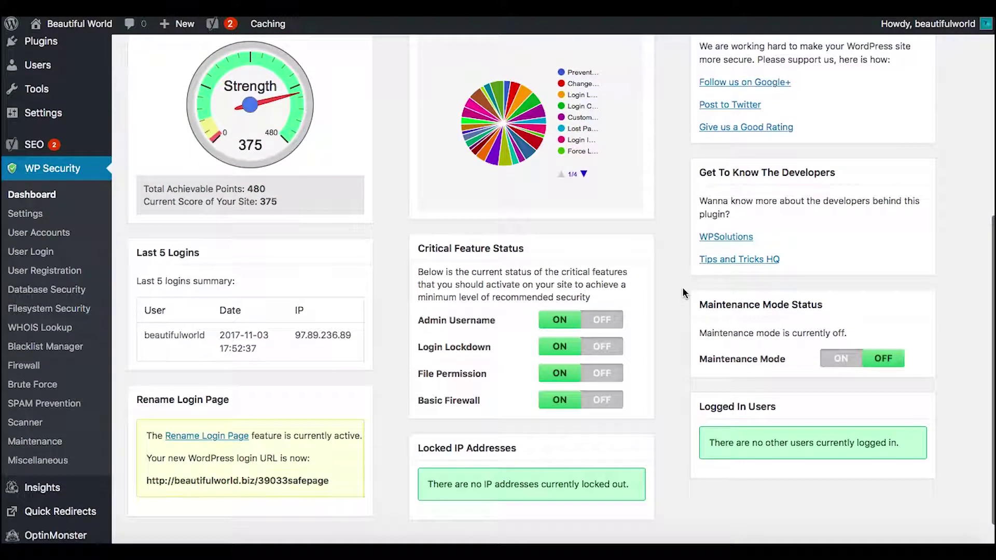
pyautogui.scroll(9, 683, 293)
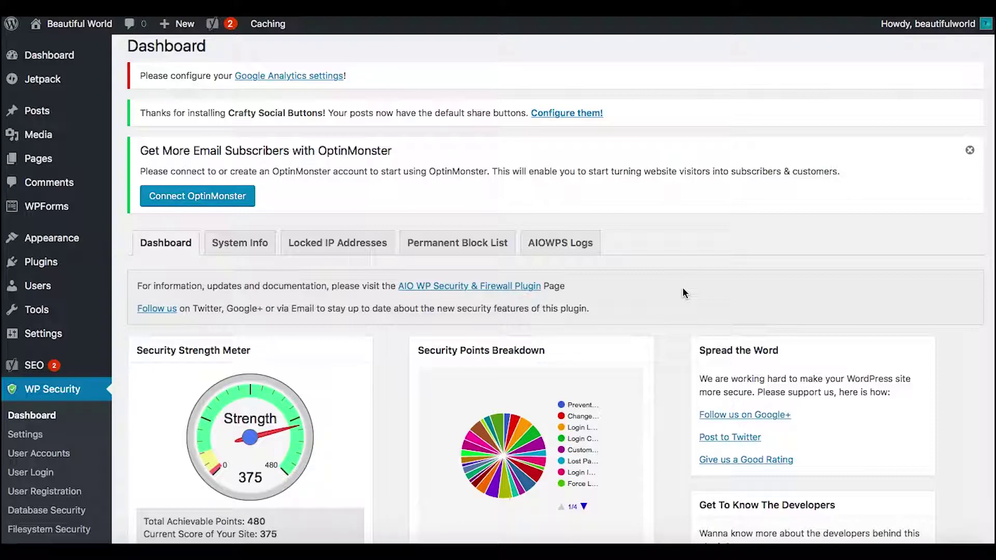
pyautogui.scroll(-3, 683, 293)
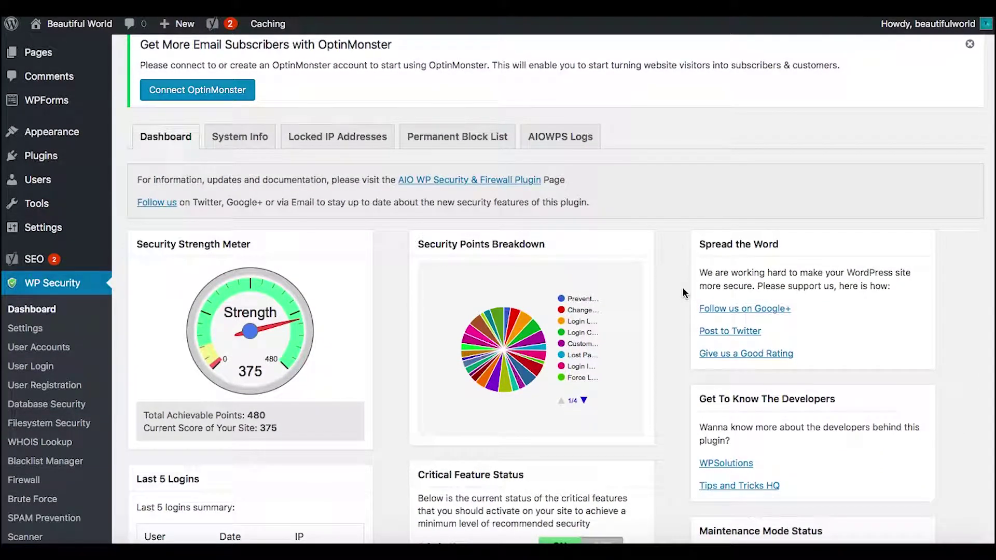
pyautogui.scroll(-3, 683, 293)
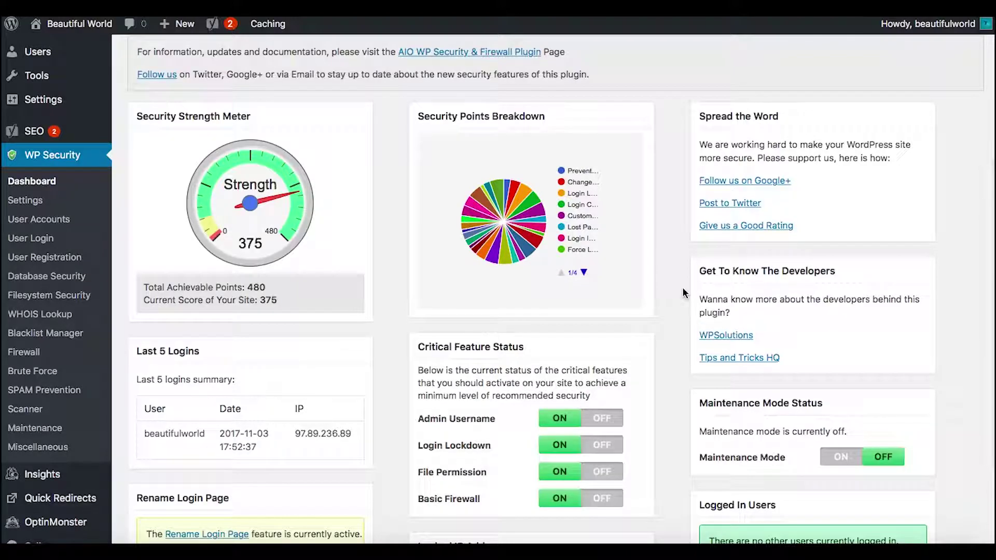